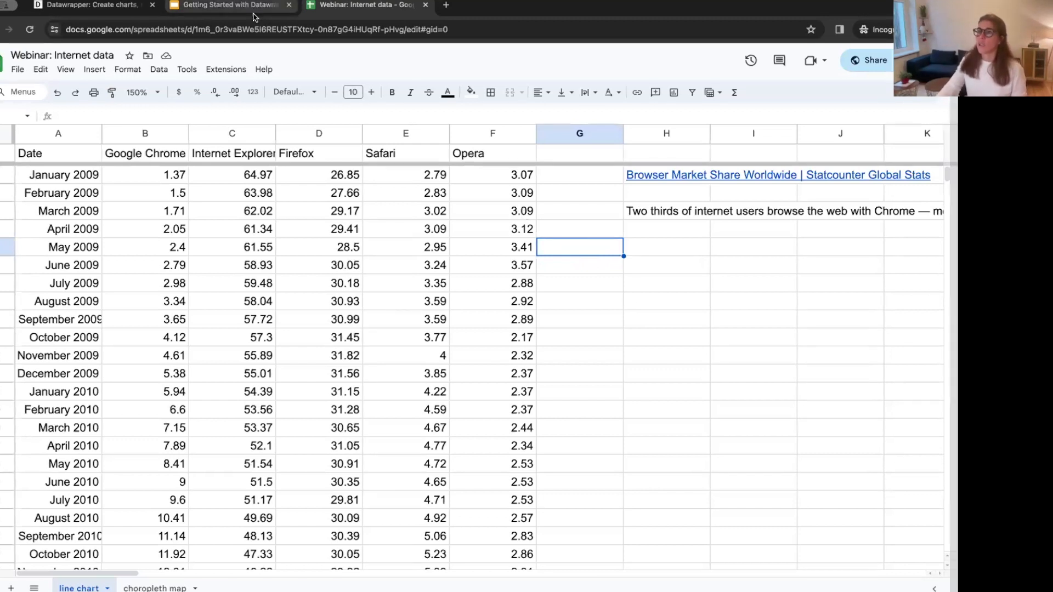
# Switch to Datawrapper, start creating a new chart, and dismiss the edit history feature notice
pyautogui.click(122, 7)
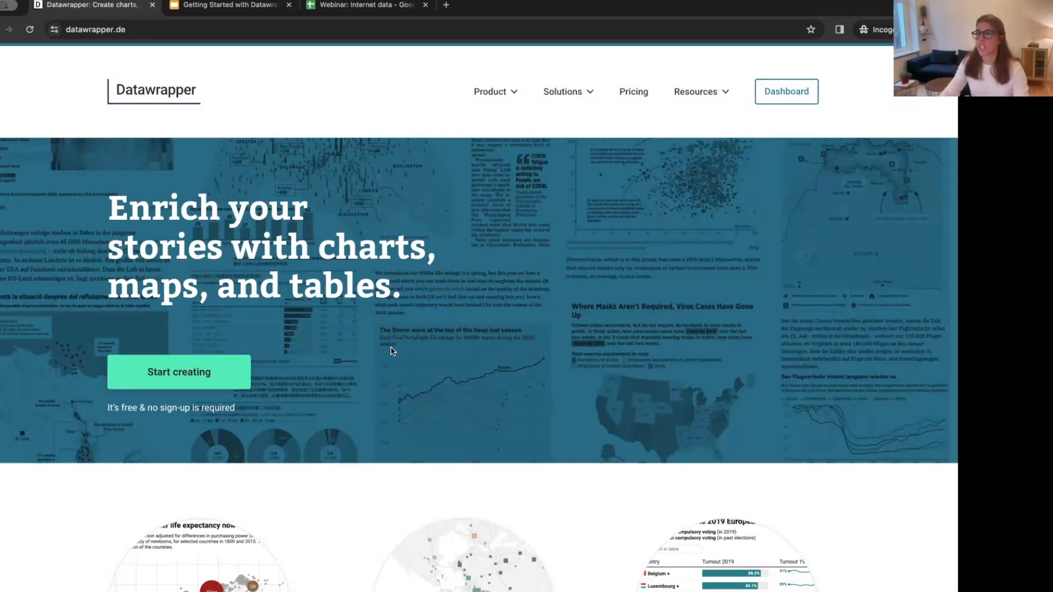
pyautogui.click(207, 370)
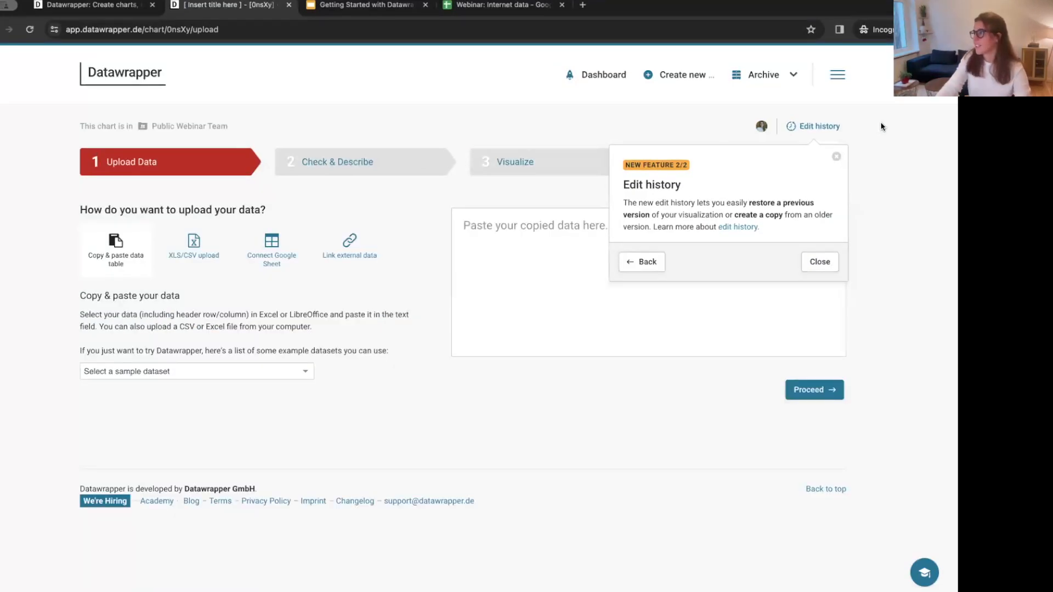
pyautogui.click(836, 158)
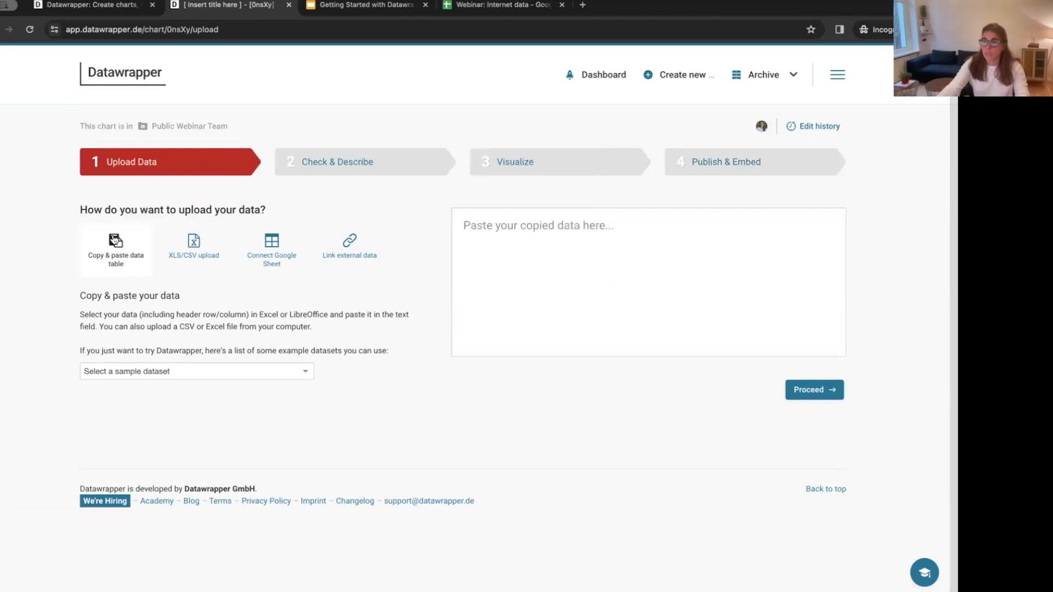
pyautogui.click(623, 244)
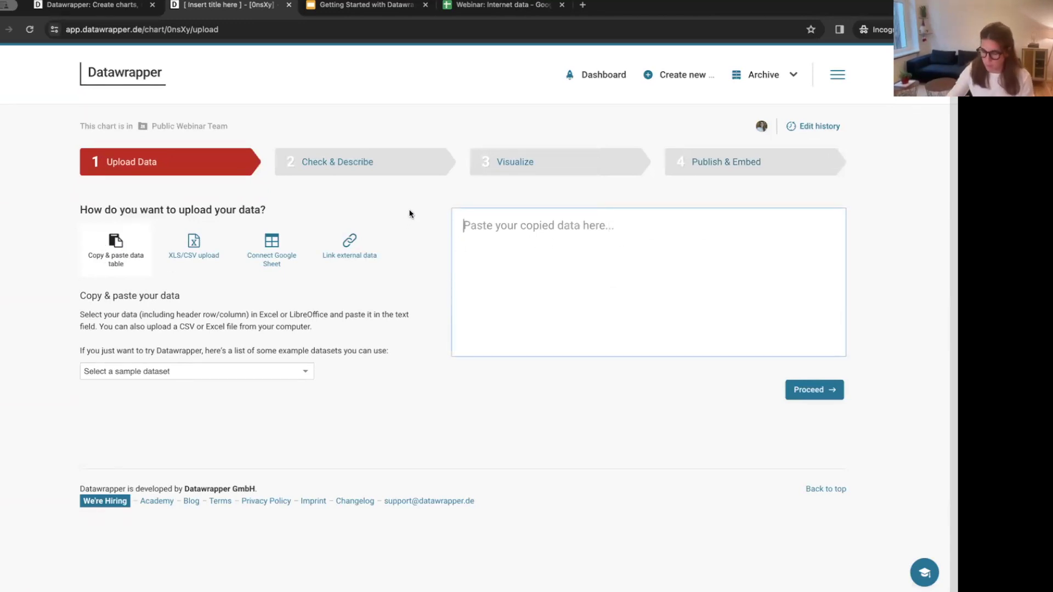
pyautogui.hotkey('ctrl', '+')
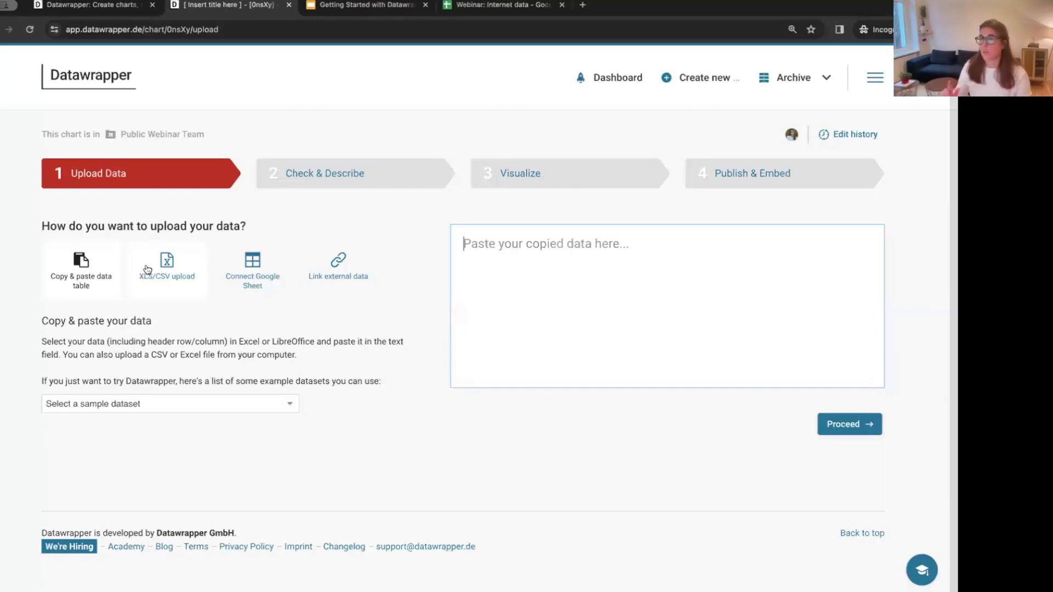
# Look at the Google Sheet and external data link upload options, then return to copying and pasting a data table
pyautogui.click(243, 264)
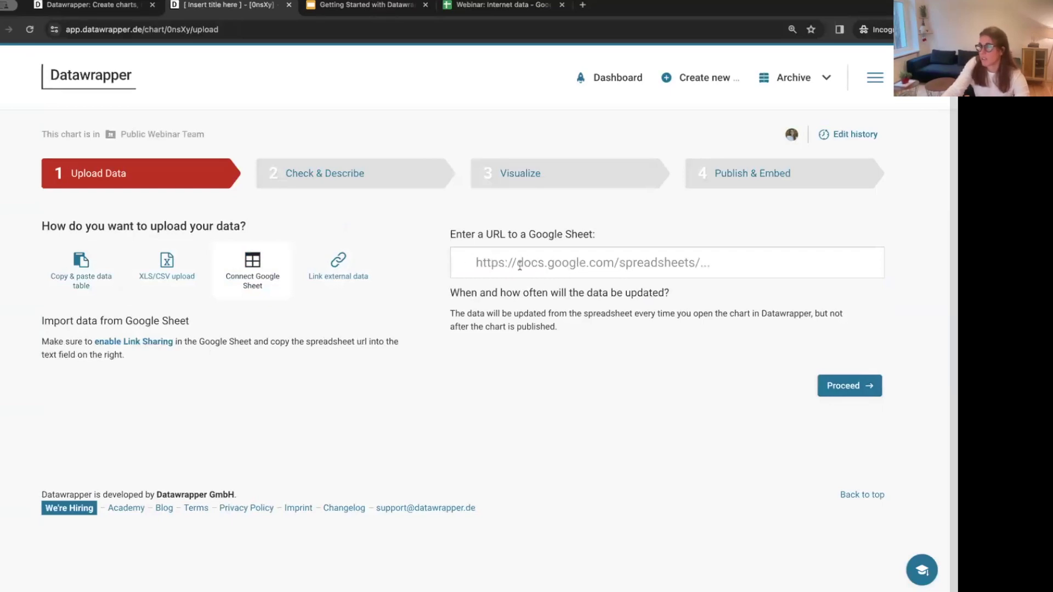
pyautogui.click(352, 275)
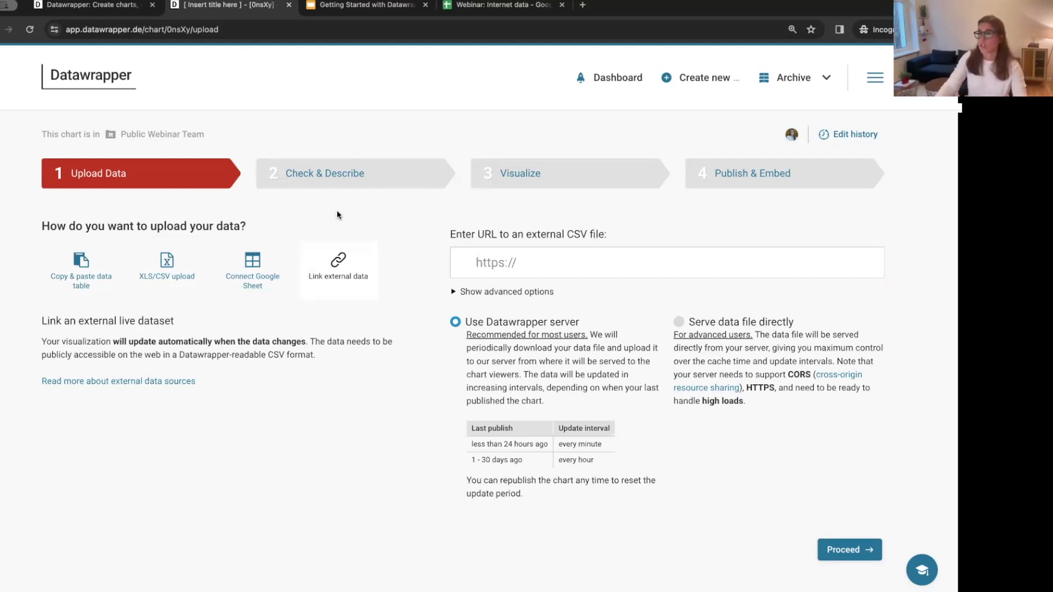
pyautogui.click(80, 266)
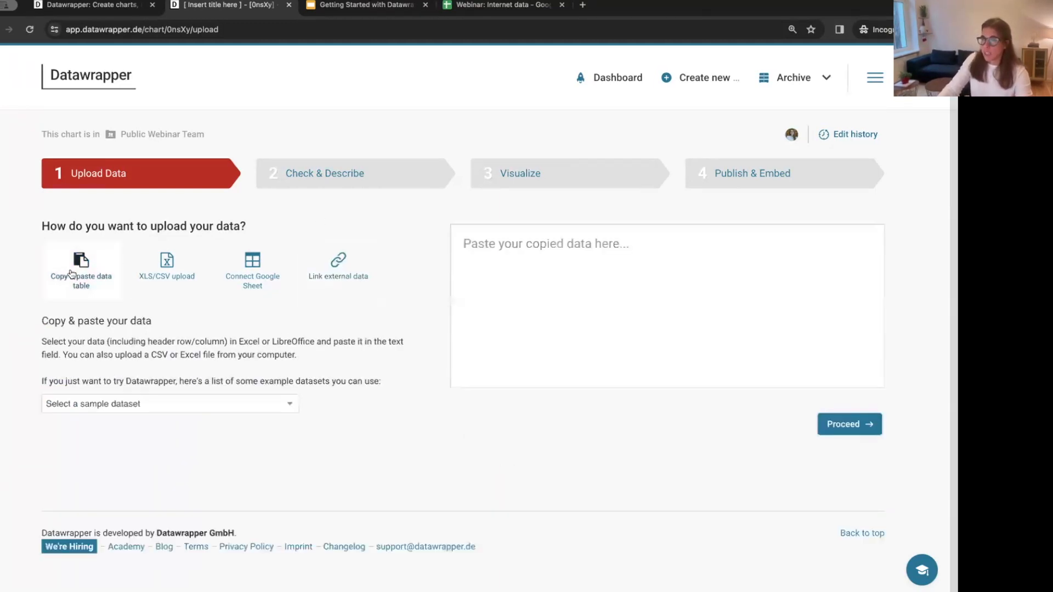
# Switch to the Internet data spreadsheet and copy the entire browser table, including its header row
pyautogui.click(496, 5)
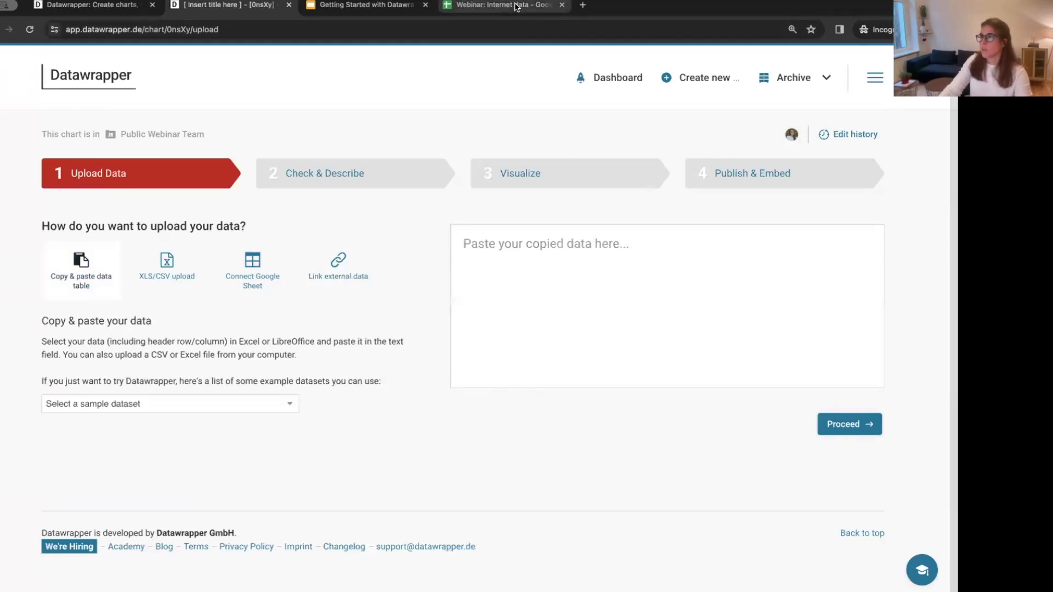
pyautogui.click(68, 153)
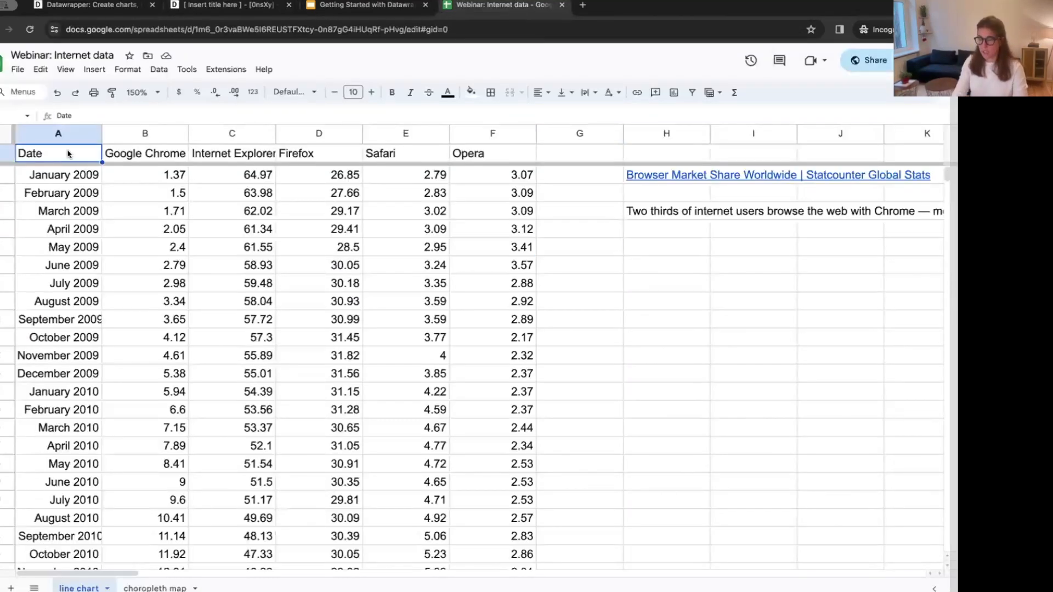
pyautogui.hotkey('ctrl', 'shift', 'Right')
pyautogui.hotkey('ctrl', 'shift', 'Down')
pyautogui.hotkey('ctrl', 'c')
pyautogui.press('Down')
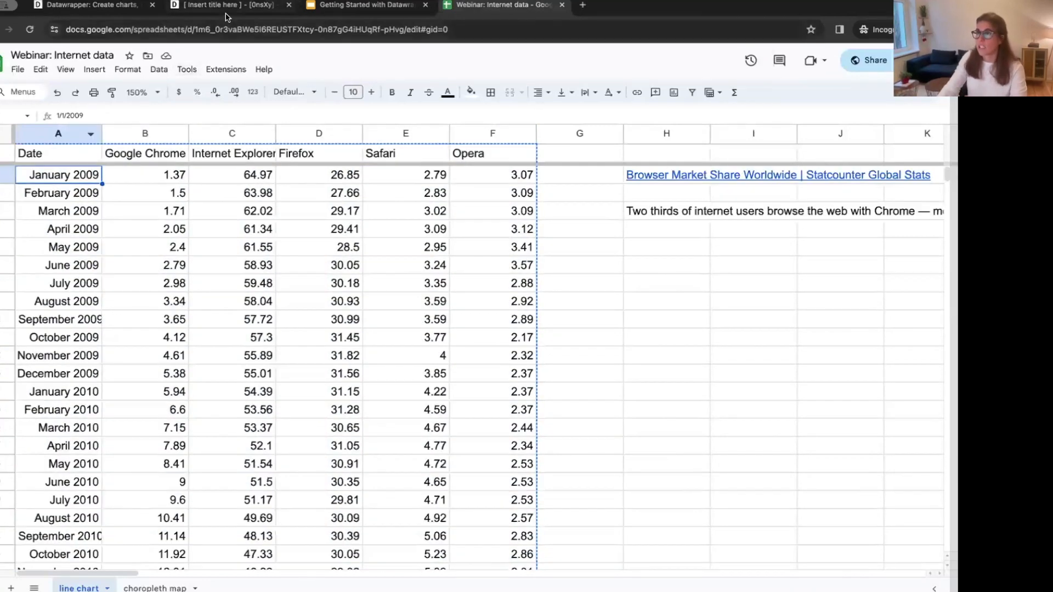
# Paste the copied browser table into the Datawrapper chart as its data and glance at the sample datasets without choosing one
pyautogui.click(225, 15)
pyautogui.click(531, 251)
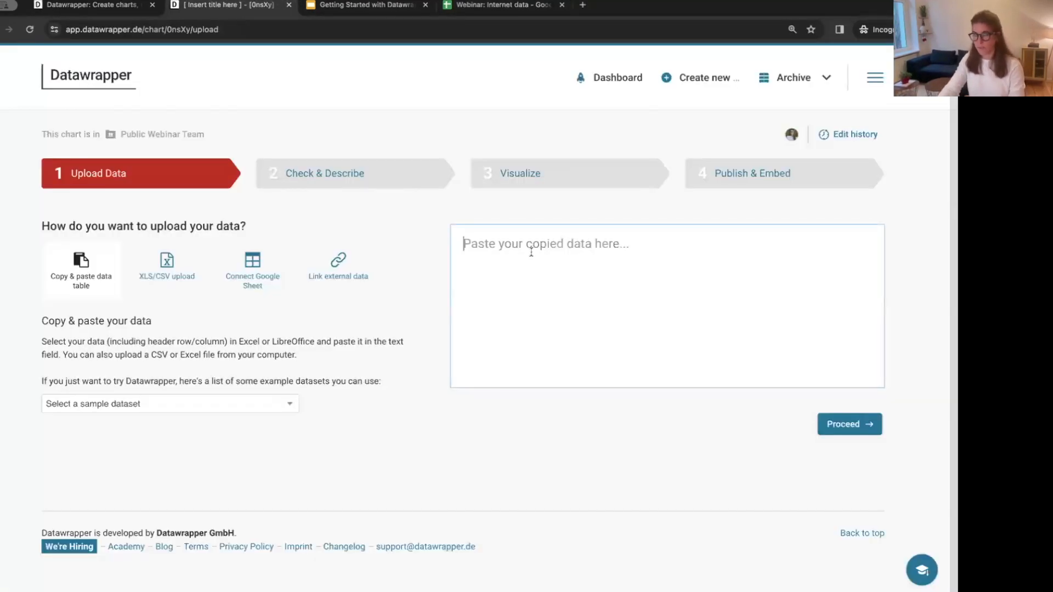
pyautogui.hotkey('ctrl', 'v')
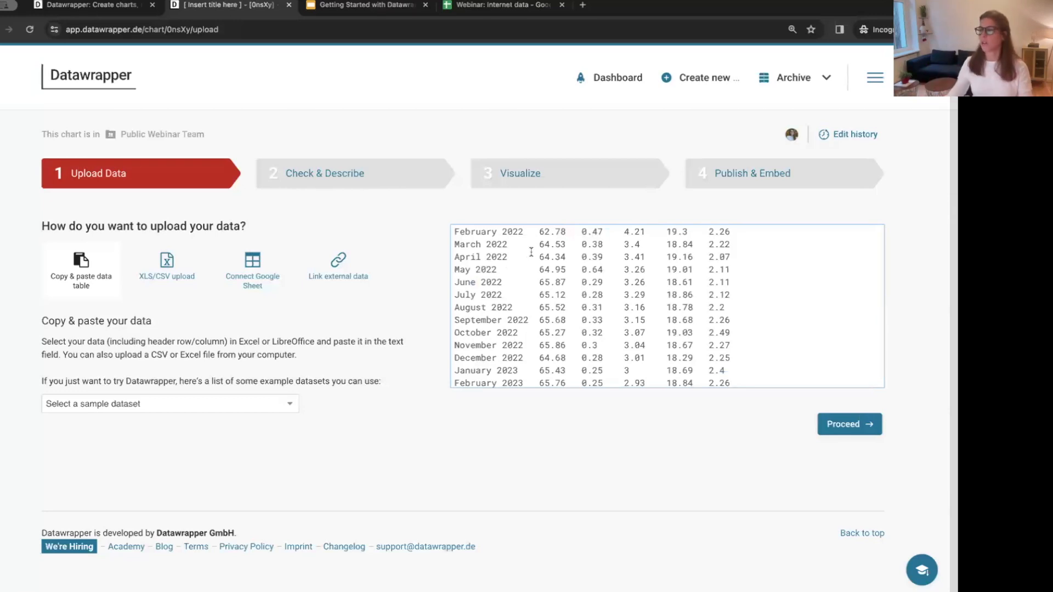
pyautogui.click(291, 407)
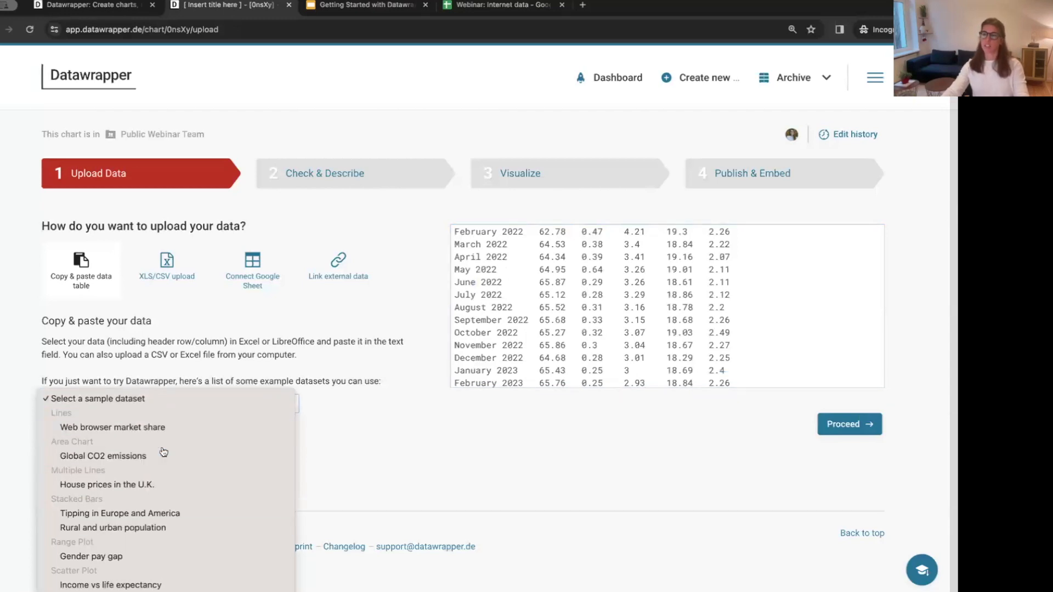
pyautogui.click(353, 353)
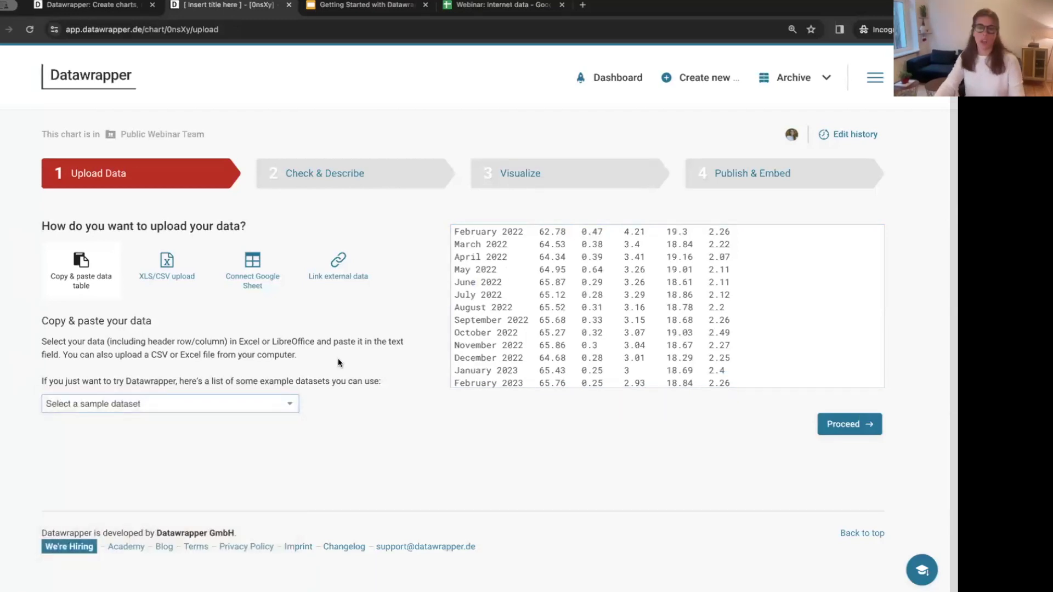
# Continue to Check & Describe and check how the date and browser columns were interpreted throughout the rows
pyautogui.click(869, 424)
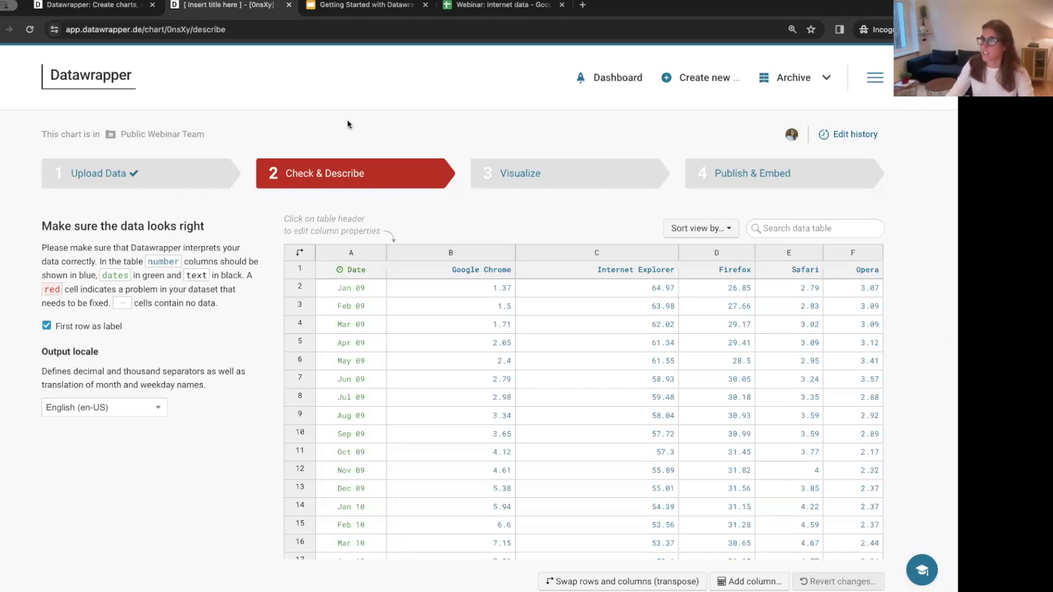
pyautogui.scroll(-2, 520, 348)
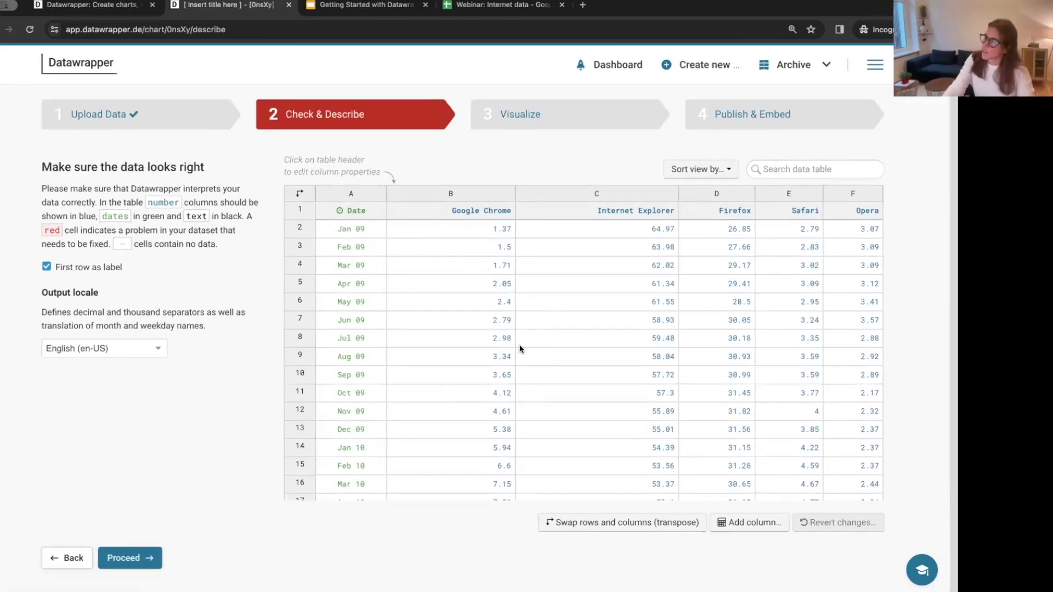
pyautogui.scroll(-20, 520, 348)
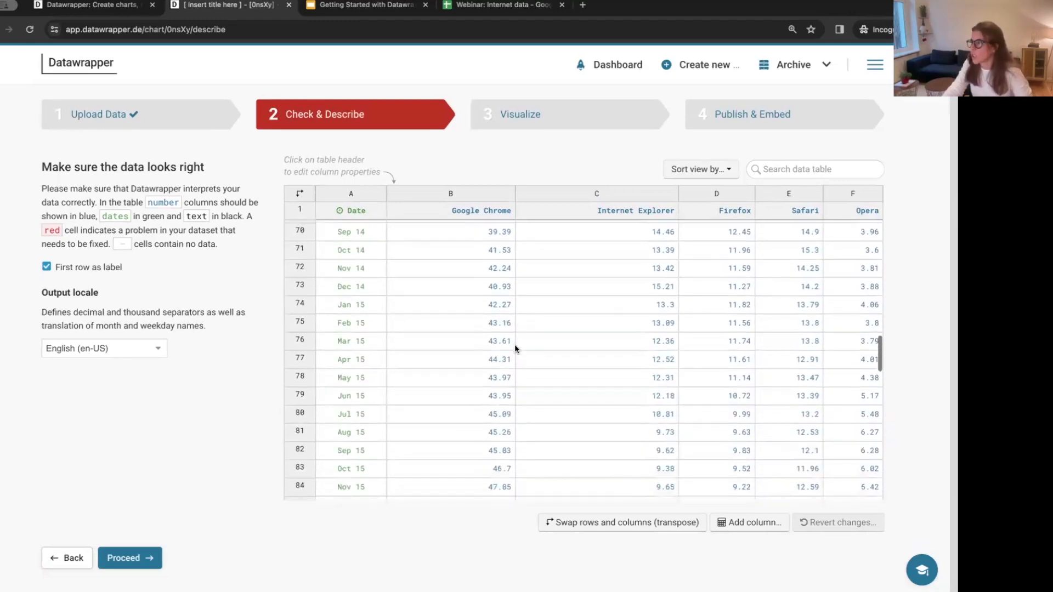
pyautogui.scroll(-12, 514, 344)
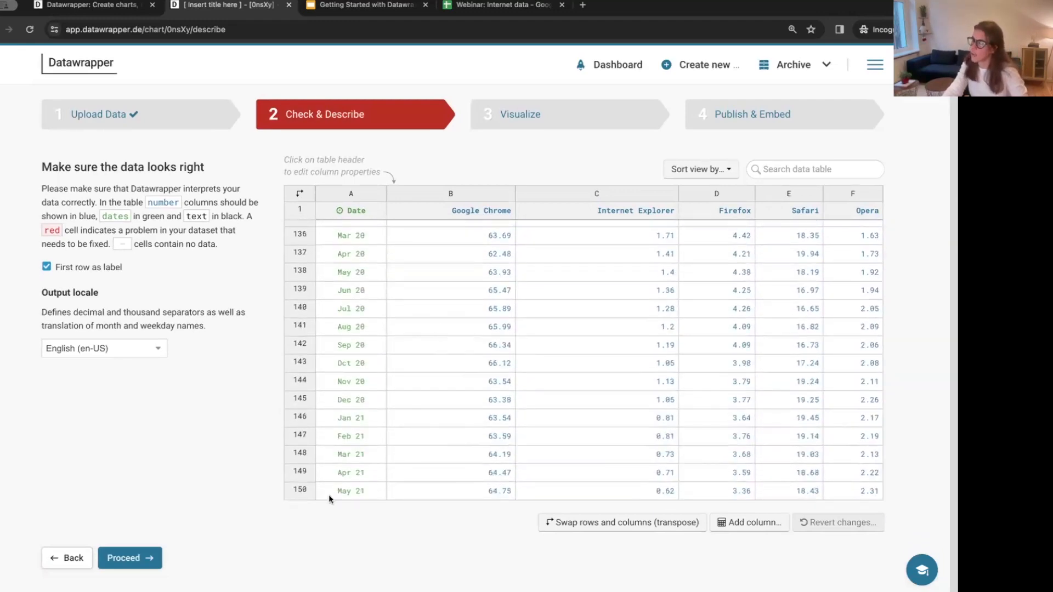
# Continue to Visualize, preview the data as an Area Chart, and set the chart type back to Lines
pyautogui.click(147, 561)
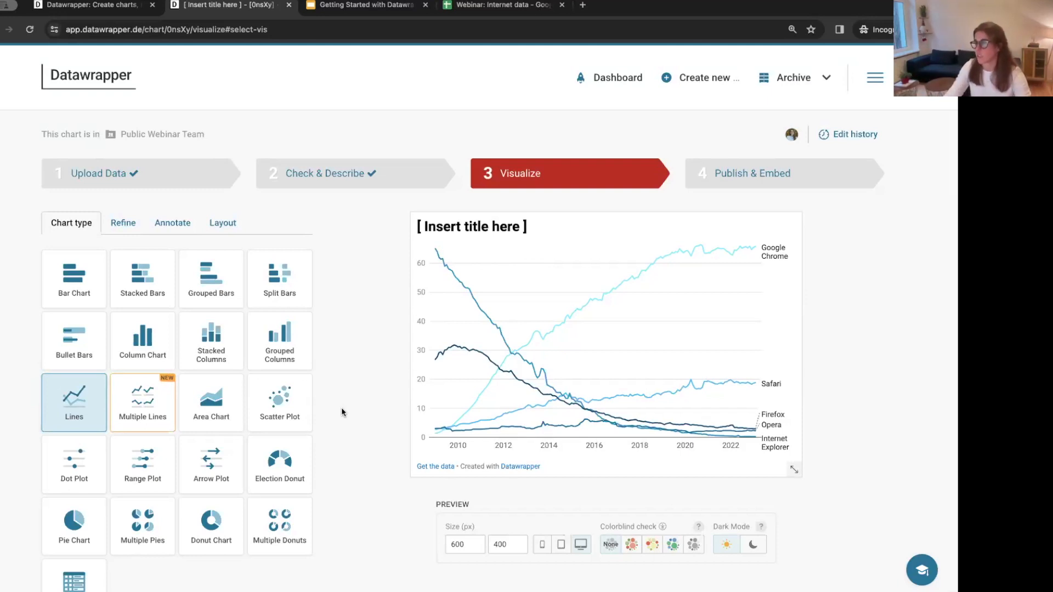
pyautogui.click(209, 404)
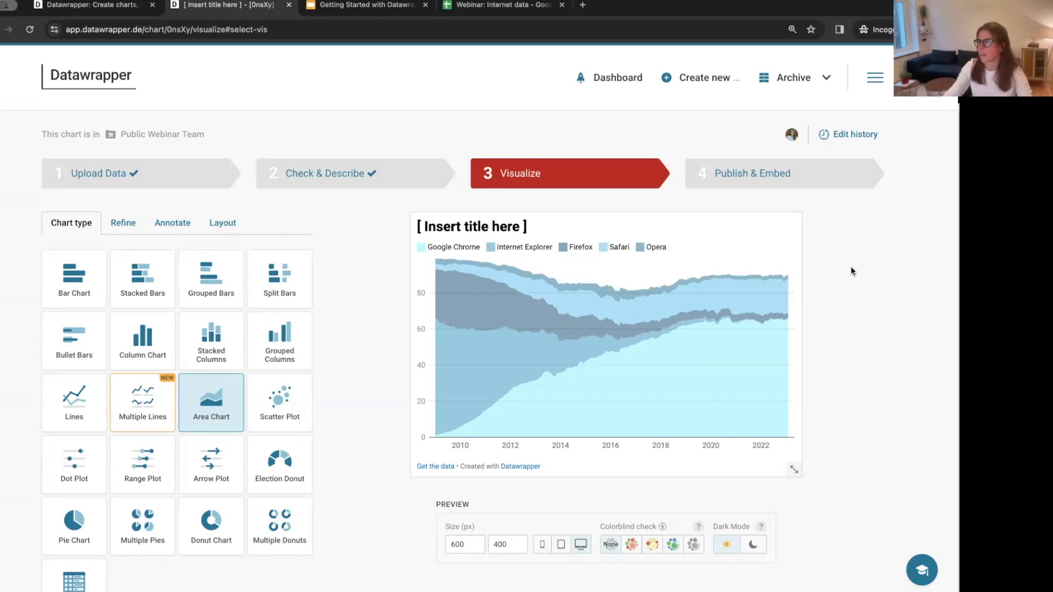
pyautogui.click(77, 397)
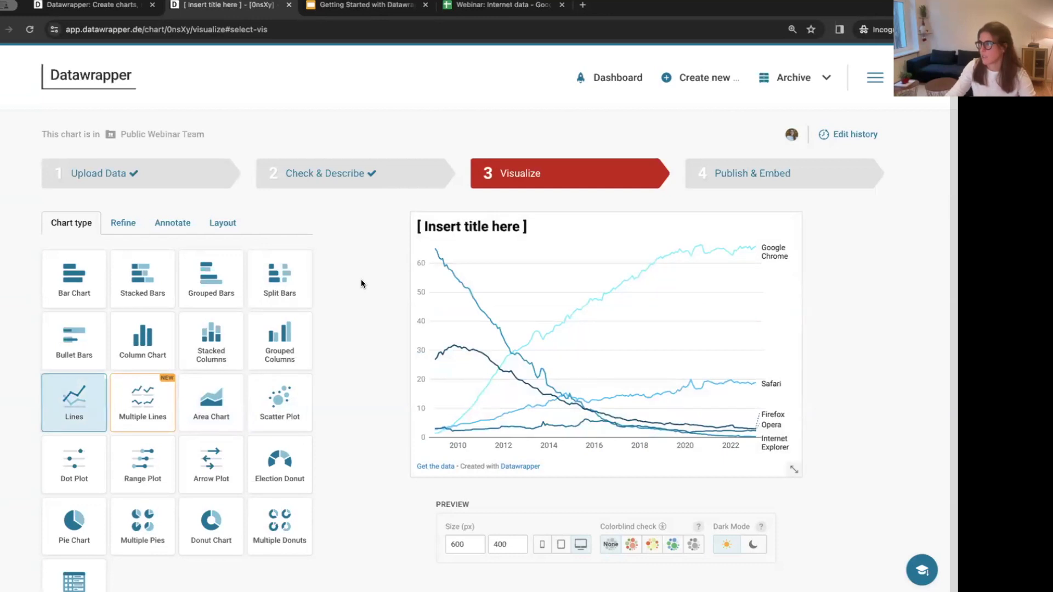
pyautogui.scroll(-1, 360, 288)
pyautogui.scroll(-3, 360, 296)
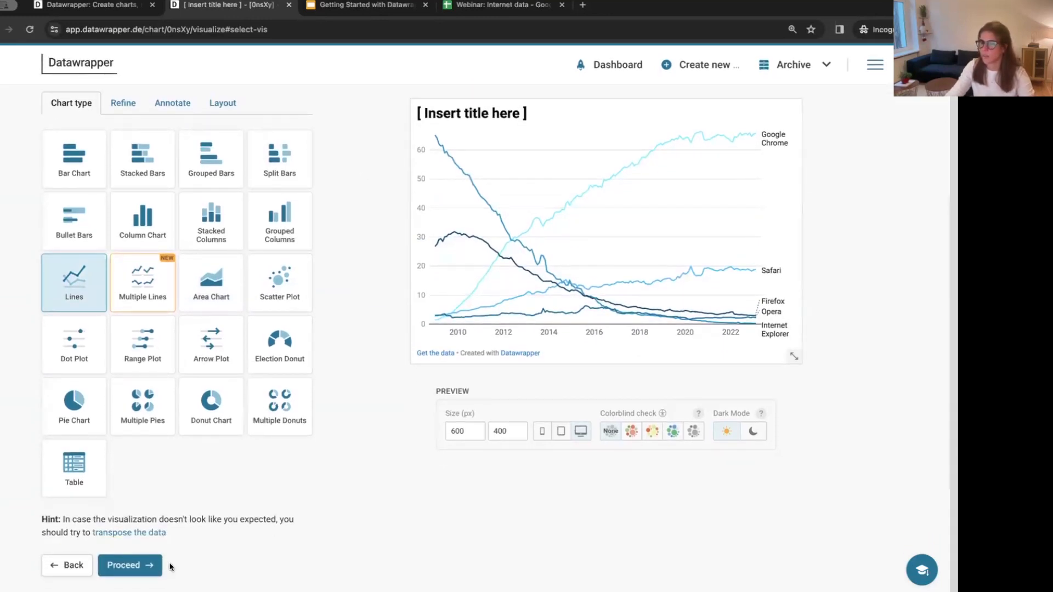
# Proceed to the chart's refine settings and set the maximum of the vertical axis custom range to 70
pyautogui.click(149, 567)
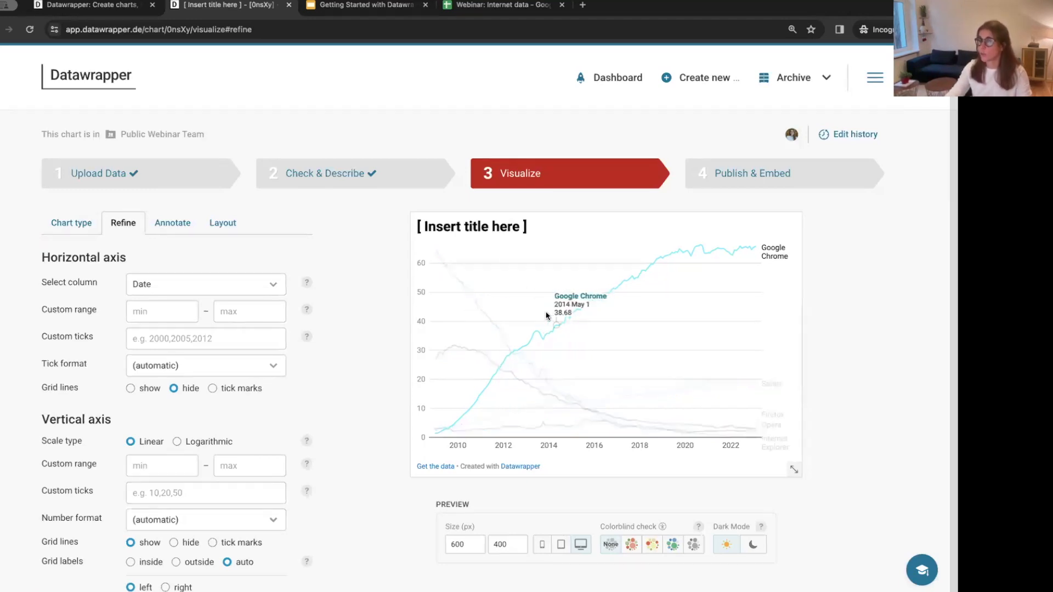
pyautogui.scroll(-2, 360, 356)
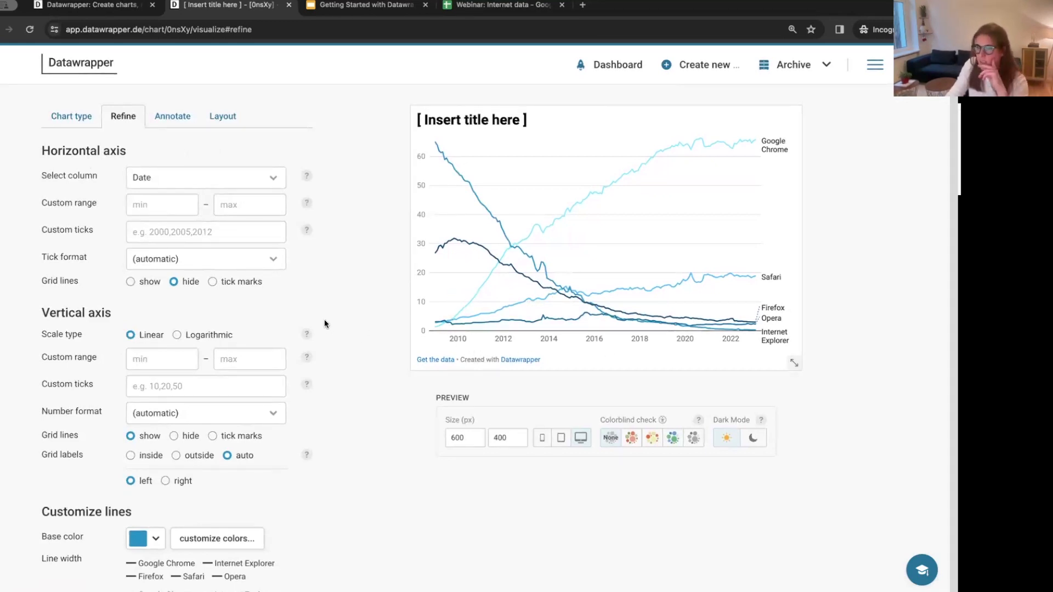
pyautogui.scroll(-2, 331, 317)
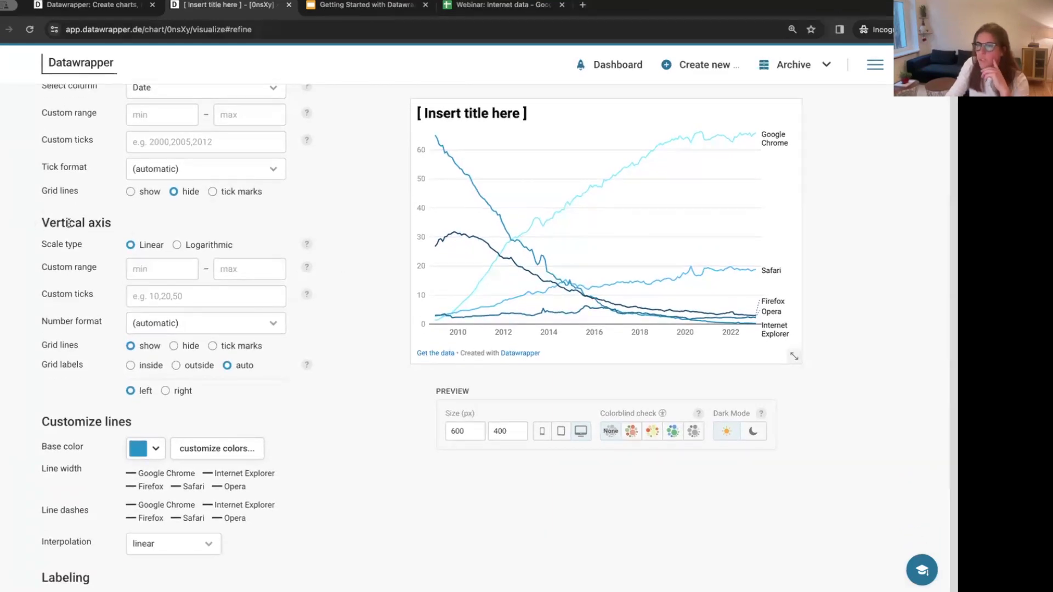
pyautogui.scroll(-1, 317, 209)
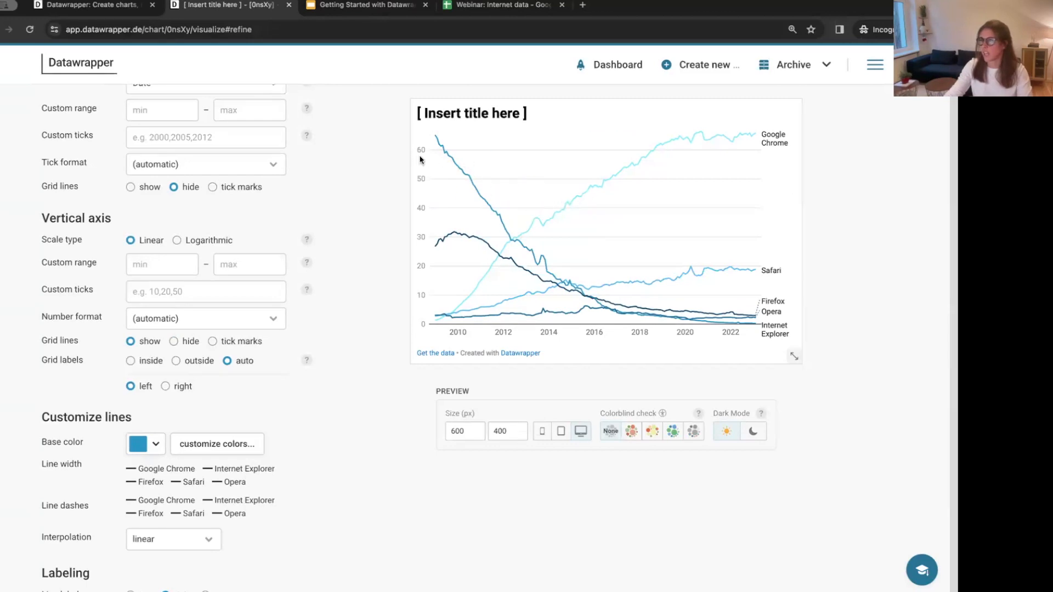
pyautogui.click(239, 265)
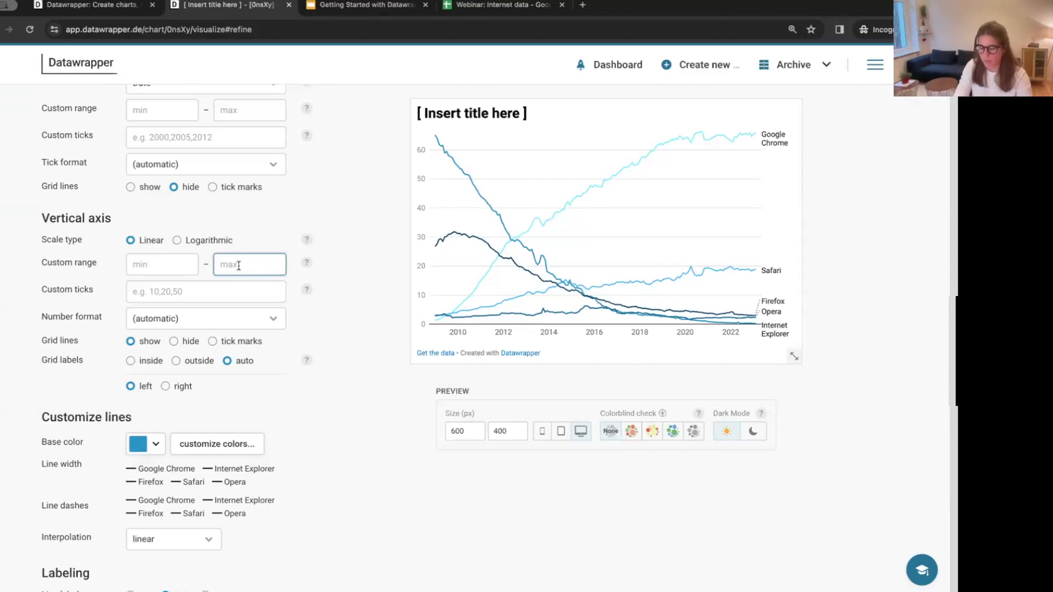
pyautogui.write('70')
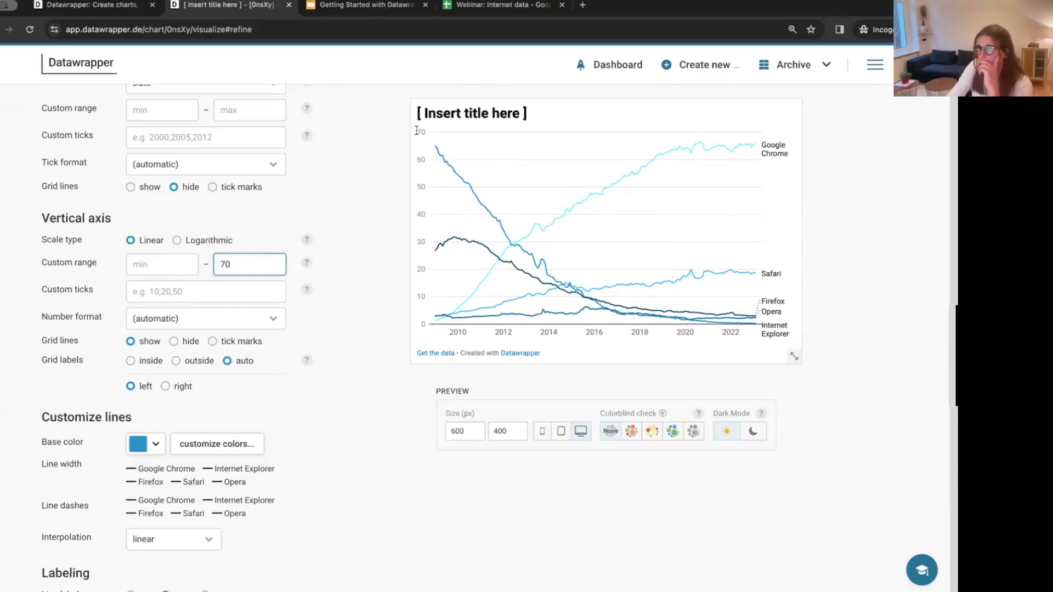
# Set the vertical axis number format to 0% and hide its grid lines
pyautogui.click(275, 325)
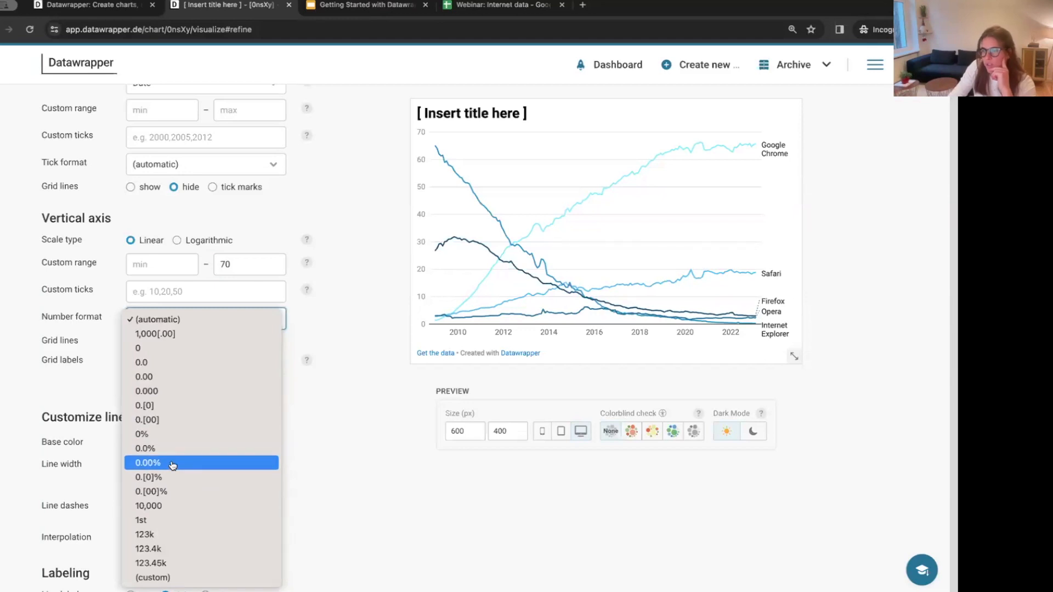
pyautogui.click(184, 434)
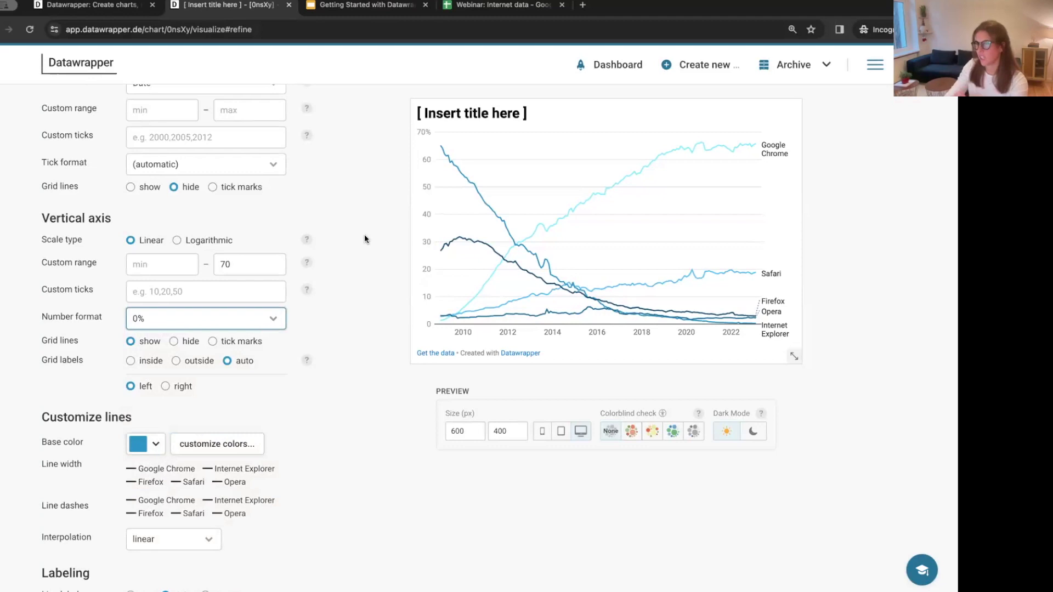
pyautogui.click(186, 344)
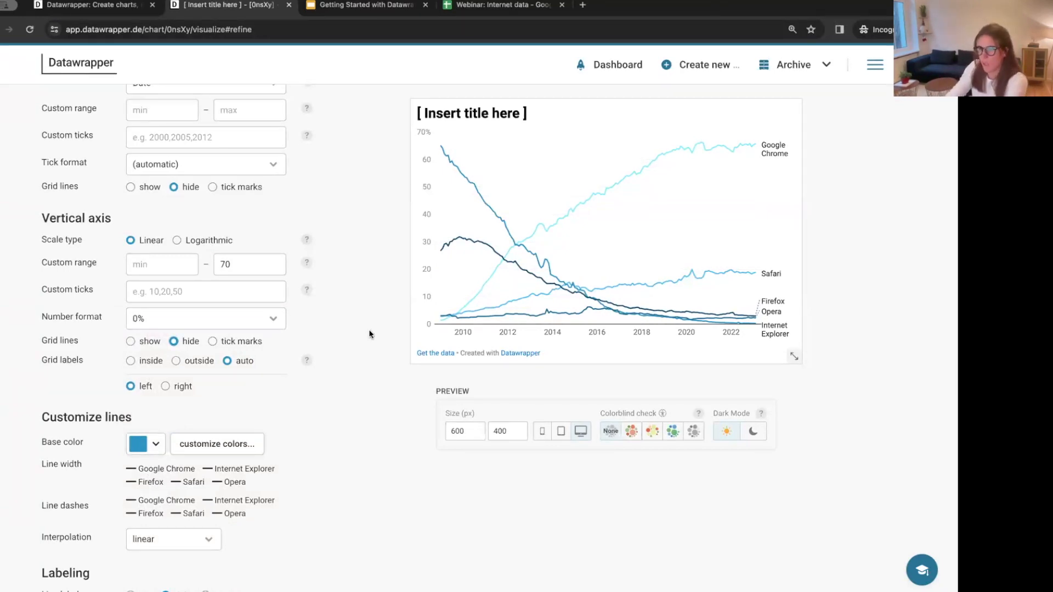
# Set the base color of the chart lines to orange (#fa8c00)
pyautogui.scroll(-3, 373, 318)
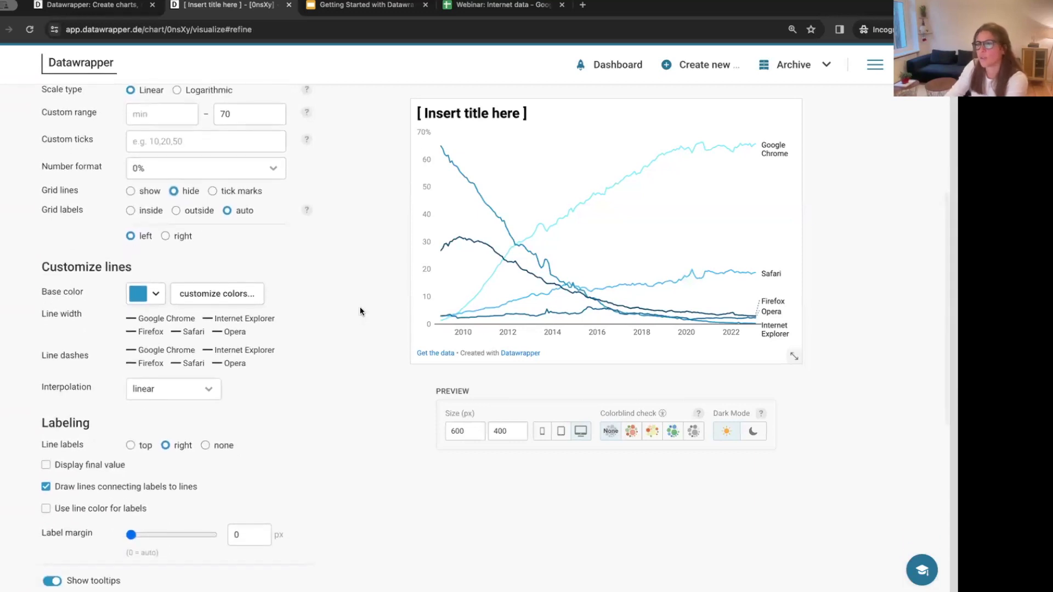
pyautogui.scroll(-1, 360, 307)
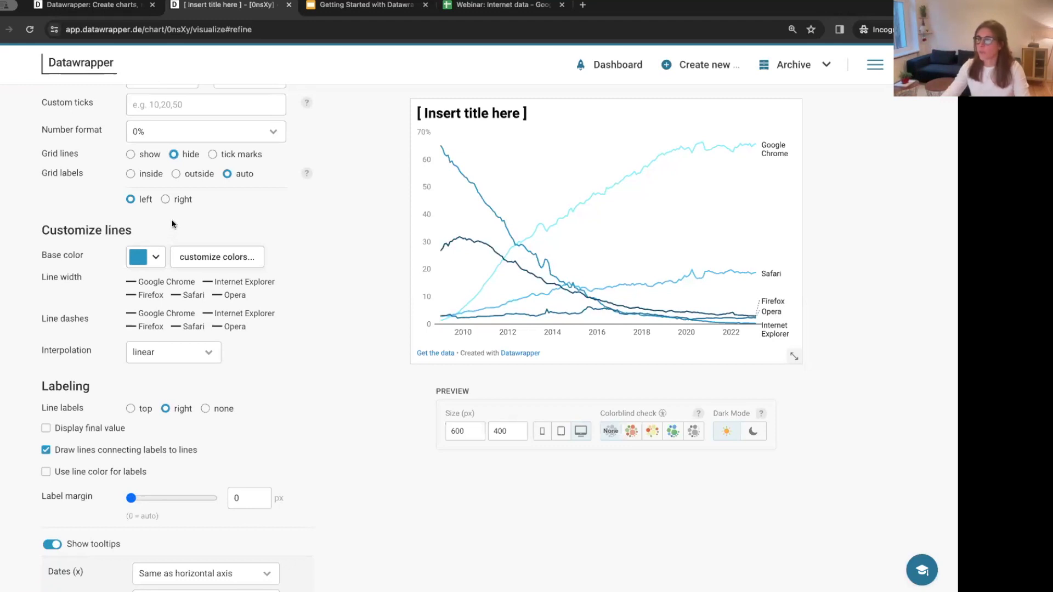
pyautogui.click(157, 259)
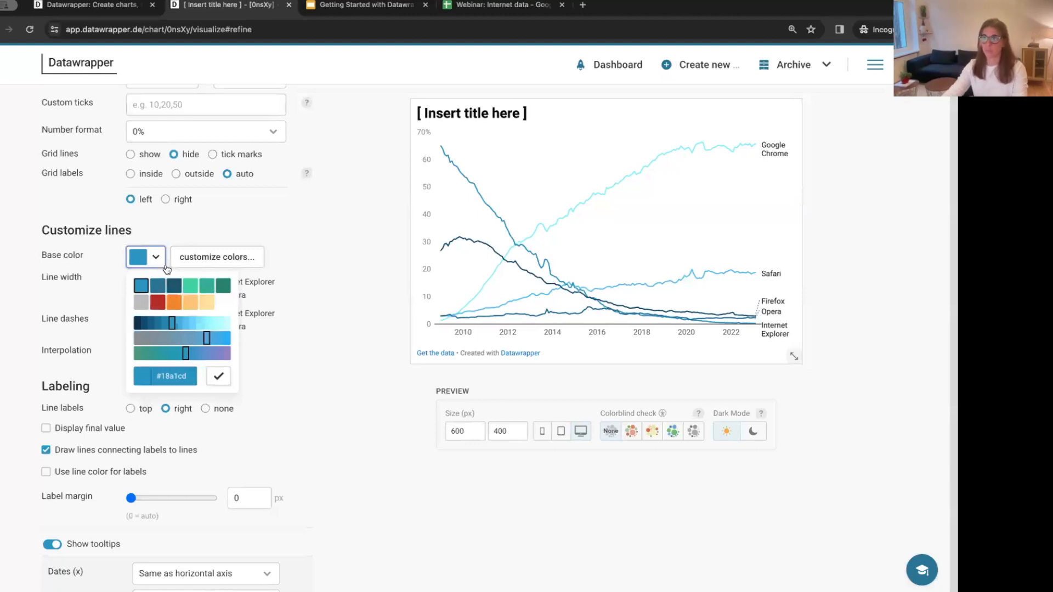
pyautogui.click(175, 305)
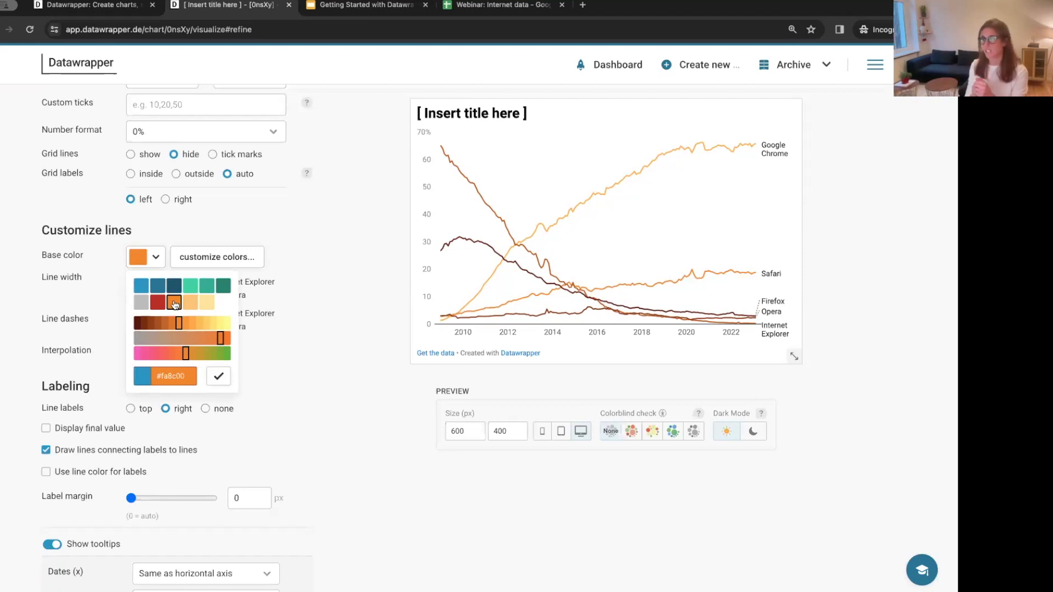
pyautogui.click(359, 226)
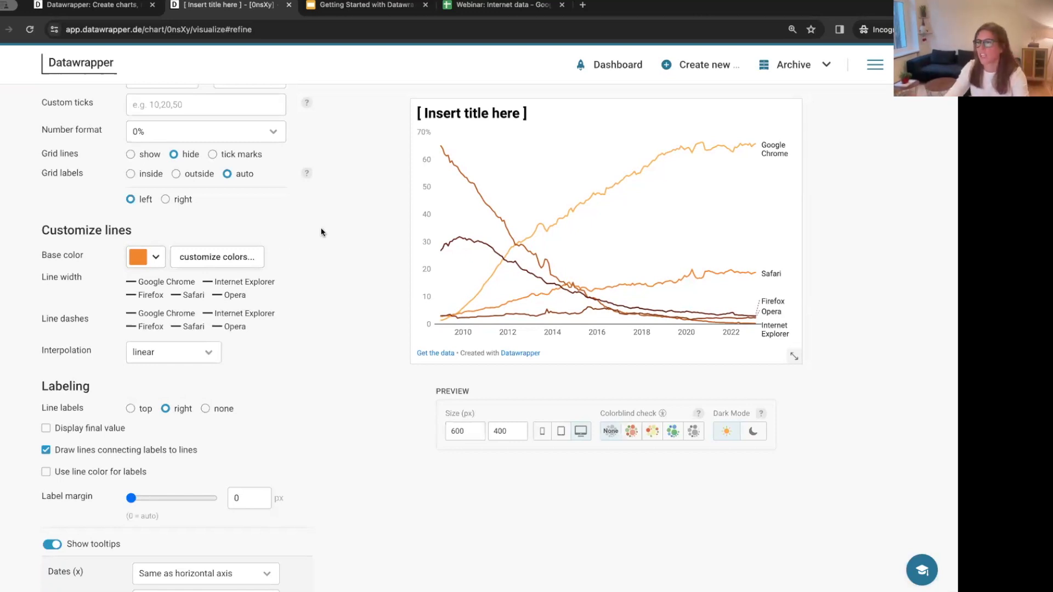
# Customize the individual line colors, giving Google Chrome red (#c71e1d) and Internet Explorer dark blue
pyautogui.click(249, 258)
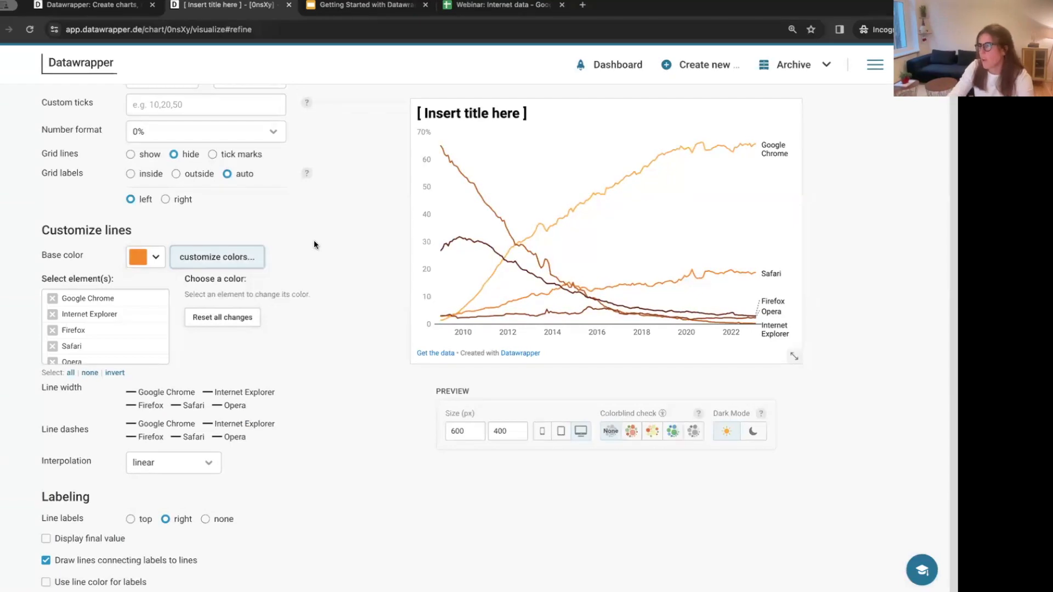
pyautogui.scroll(-1, 313, 242)
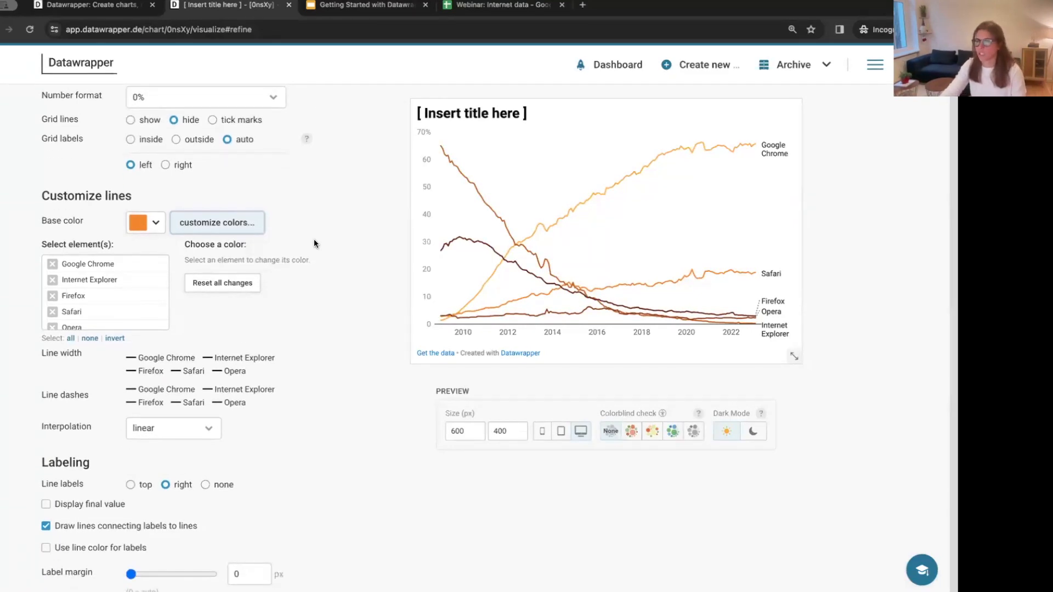
pyautogui.click(103, 267)
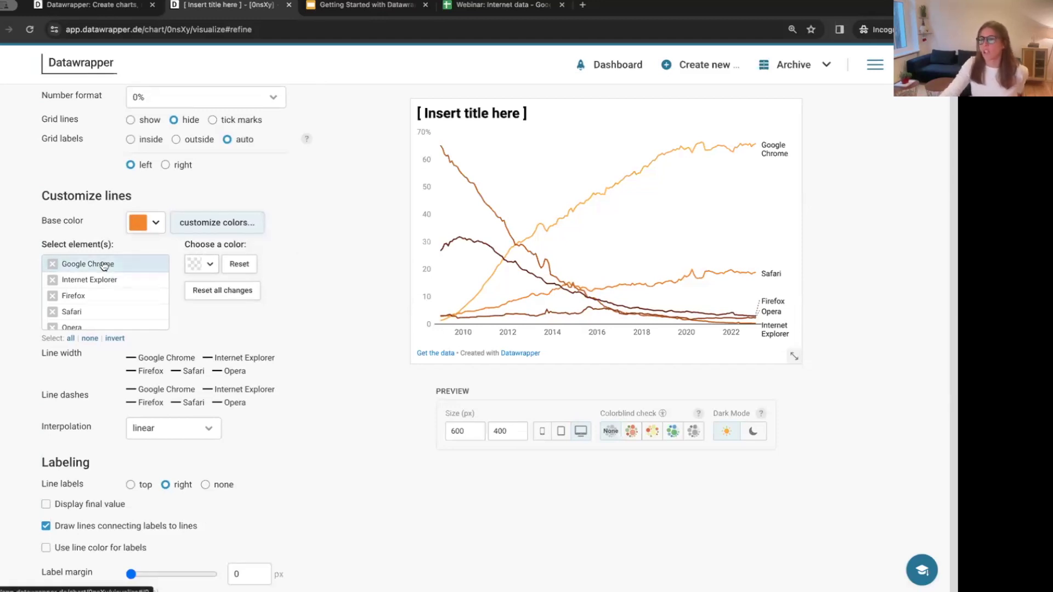
pyautogui.click(200, 265)
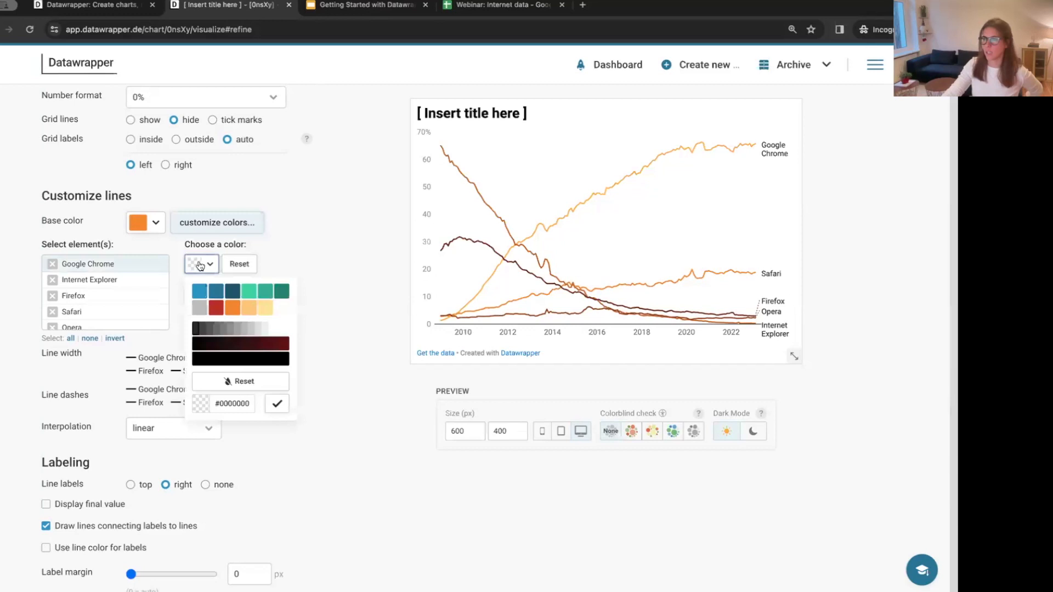
pyautogui.click(216, 307)
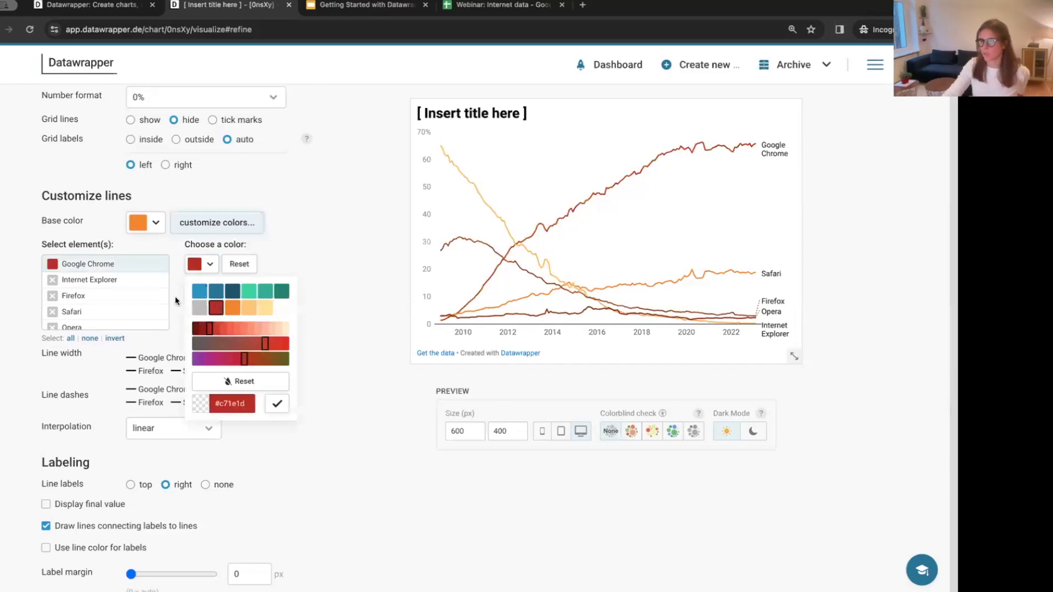
pyautogui.click(137, 285)
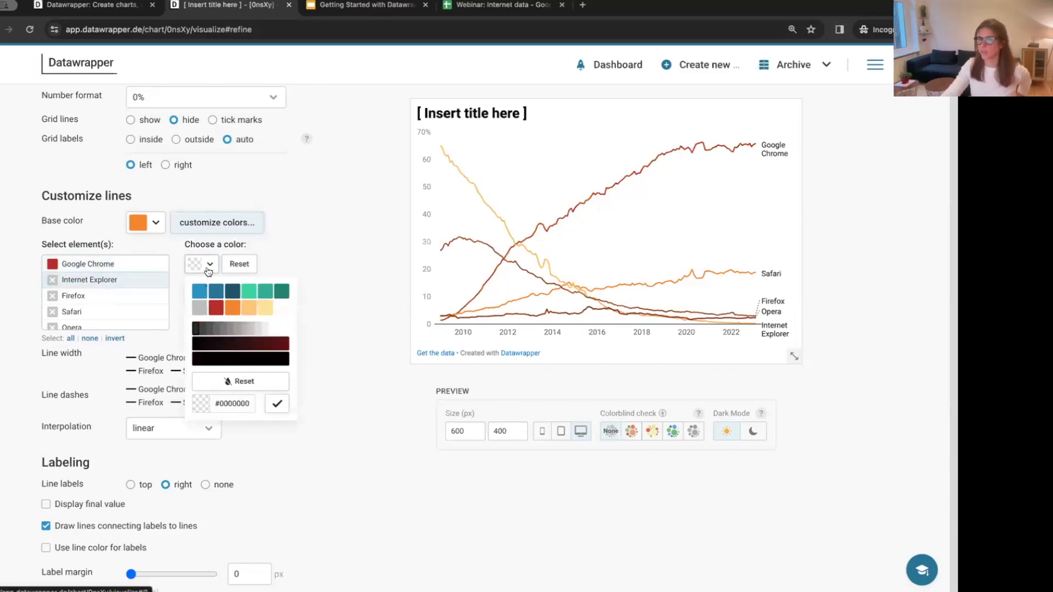
pyautogui.click(232, 291)
# Select Firefox, Safari and Opera together and color their lines light grey
pyautogui.click(96, 295)
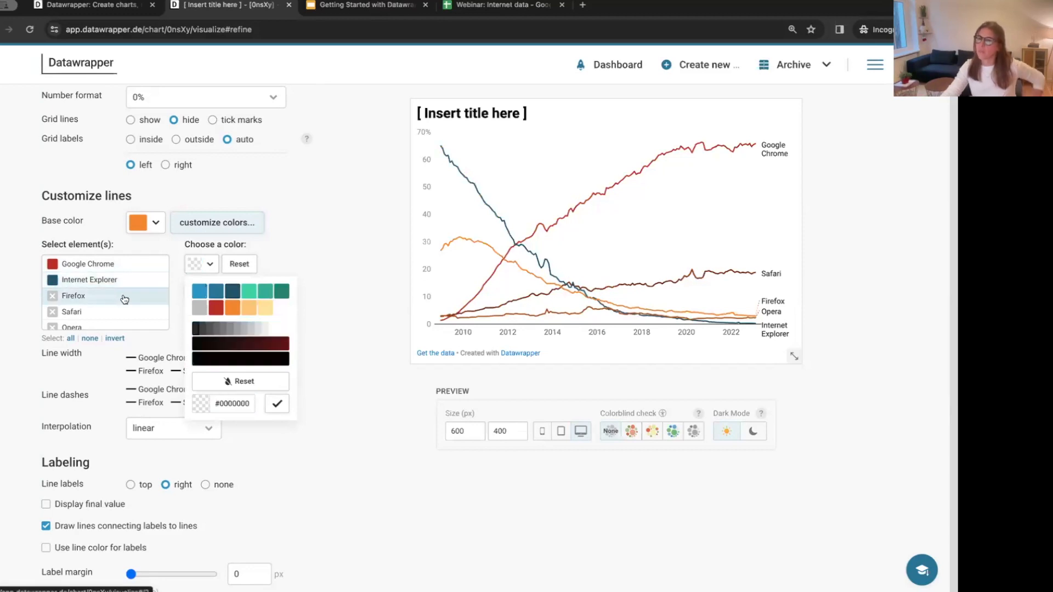
pyautogui.scroll(-1, 125, 299)
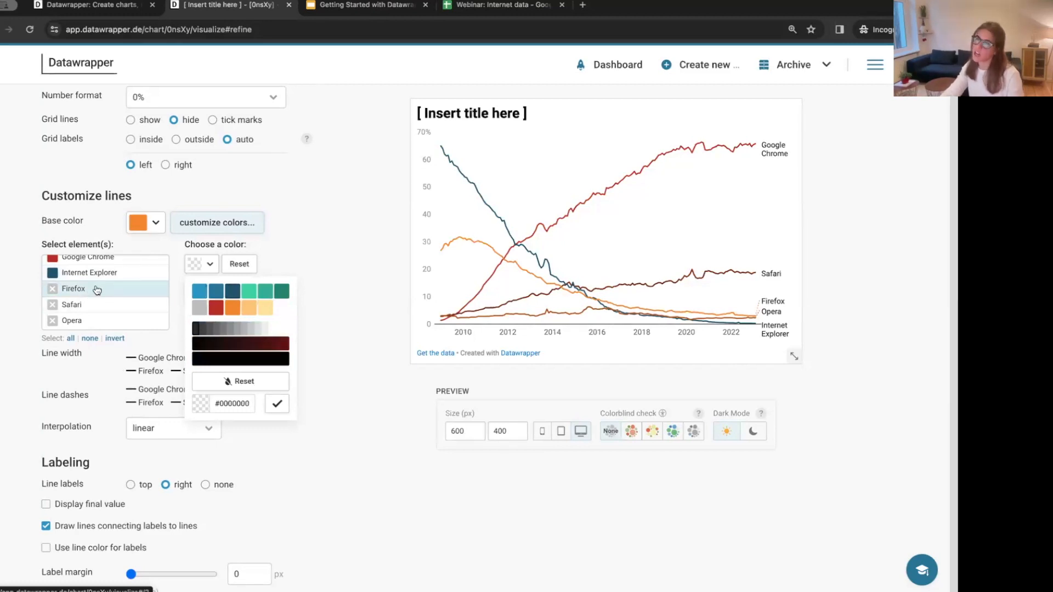
pyautogui.keyDown('shift'); pyautogui.click(105, 322); pyautogui.keyUp('shift')
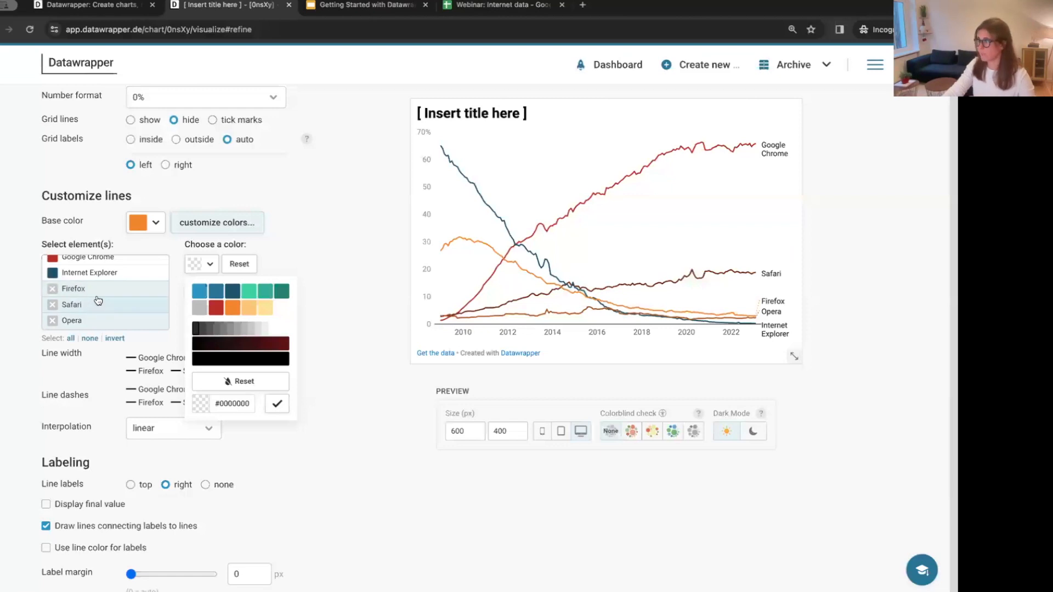
pyautogui.click(200, 308)
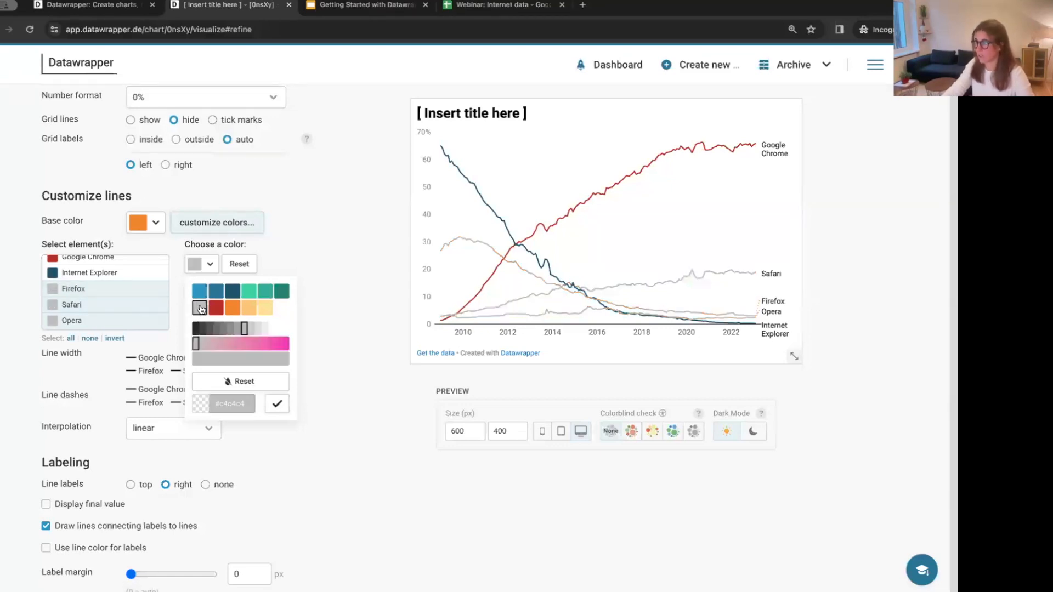
pyautogui.click(336, 252)
# Increase the line width of Google Chrome and Internet Explorer by one level
pyautogui.scroll(-1, 348, 349)
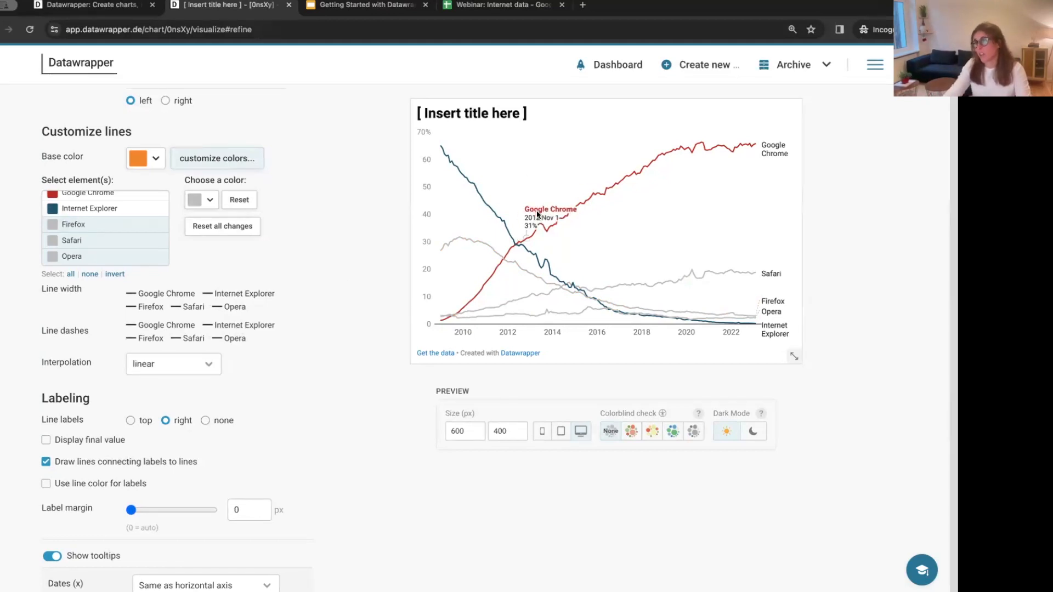
pyautogui.click(132, 297)
pyautogui.click(207, 295)
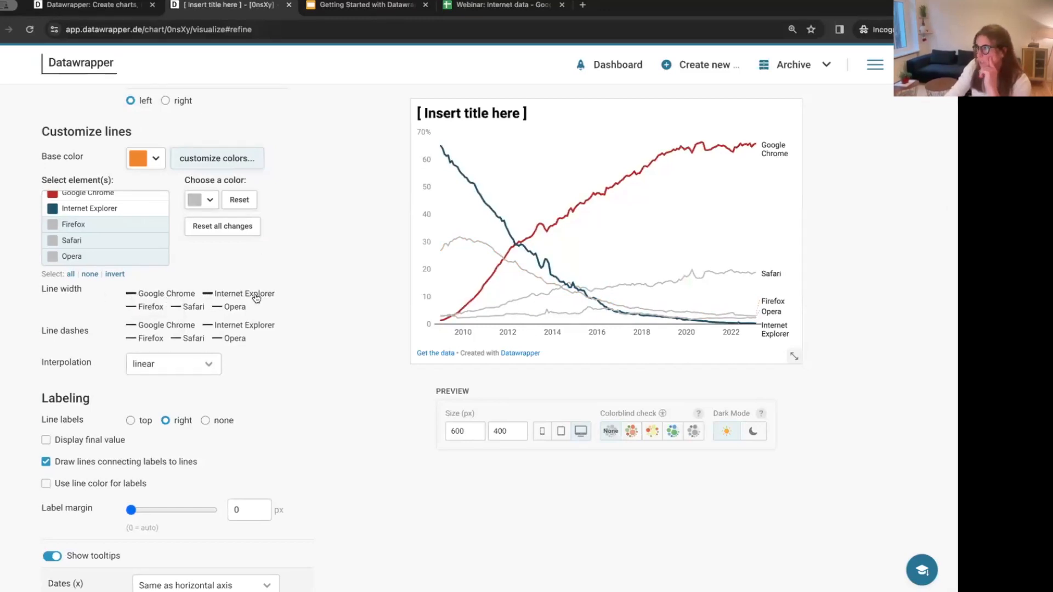
# Set the Firefox, Safari and Opera lines to the thinnest line width
pyautogui.click(133, 309)
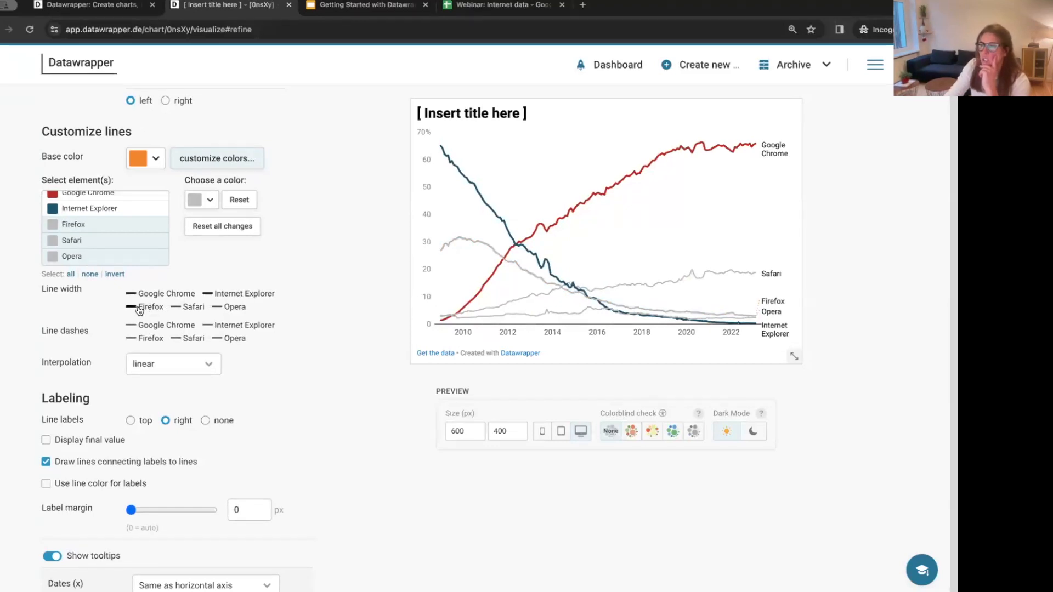
pyautogui.click(137, 309)
pyautogui.click(183, 309)
pyautogui.click(184, 308)
pyautogui.click(184, 308)
pyautogui.click(225, 308)
pyautogui.click(224, 308)
pyautogui.click(223, 307)
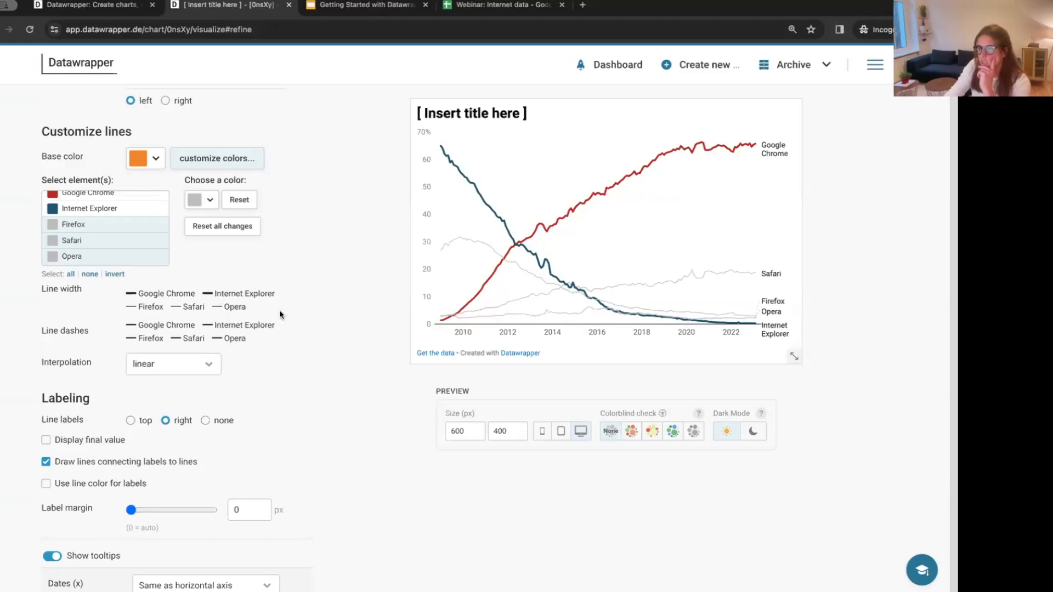
# Preview the line labels placed on top of the chart and return them to the right
pyautogui.moveTo(510, 270)
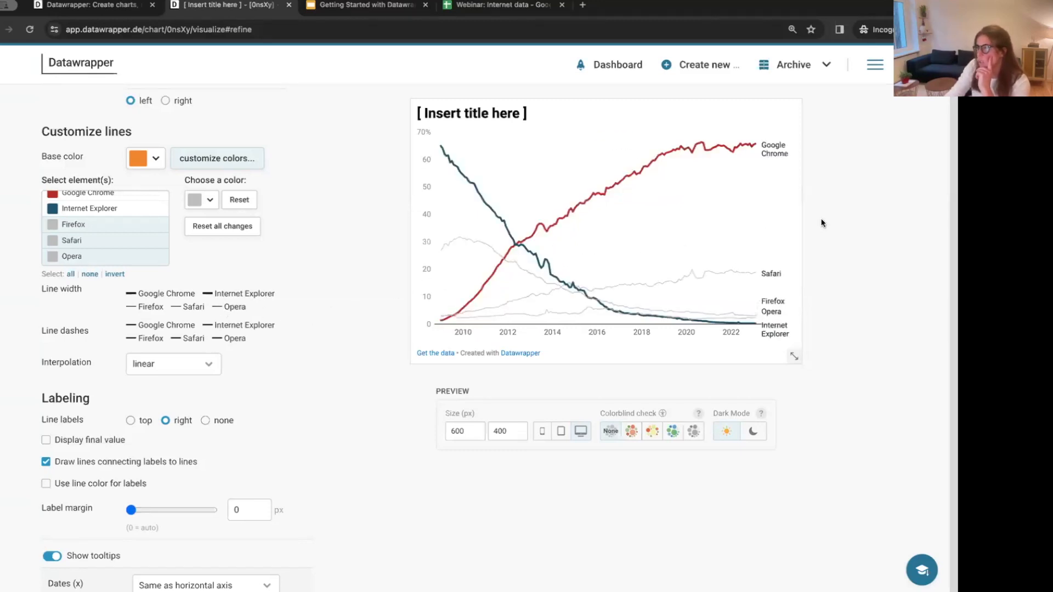
pyautogui.scroll(-3, 325, 388)
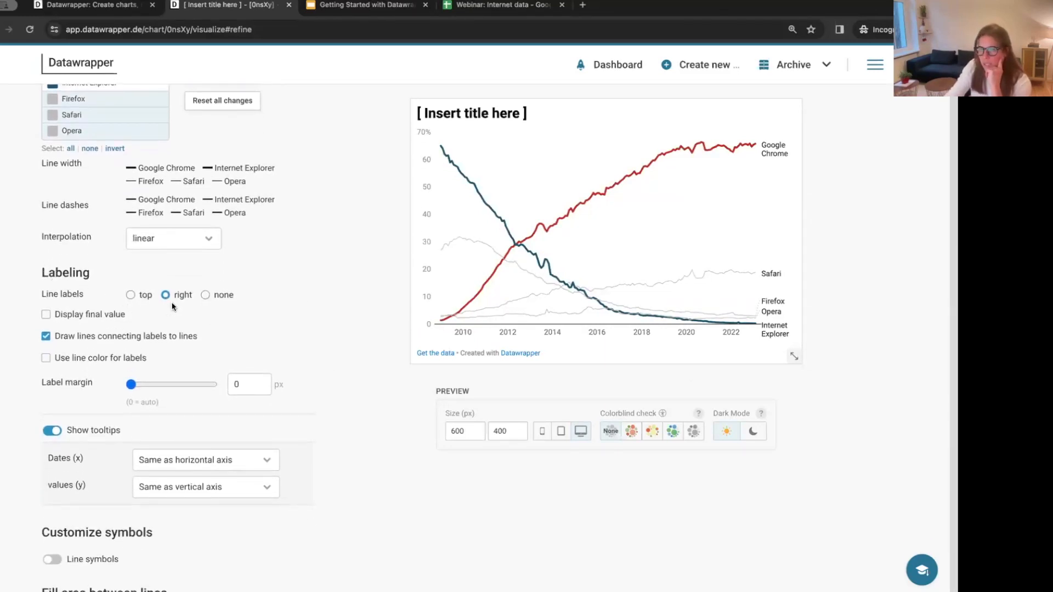
pyautogui.click(142, 297)
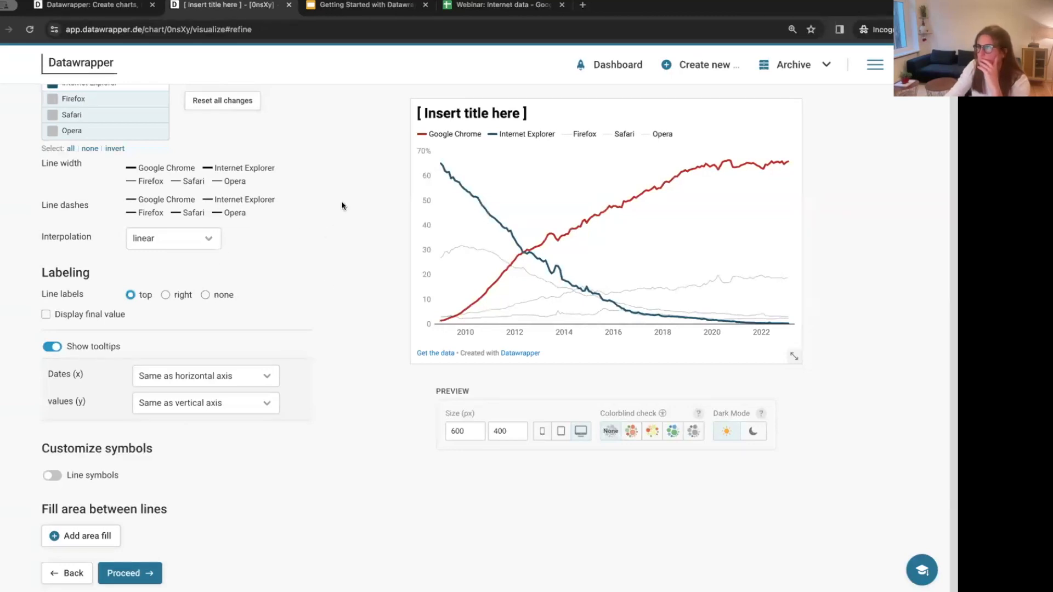
pyautogui.click(165, 294)
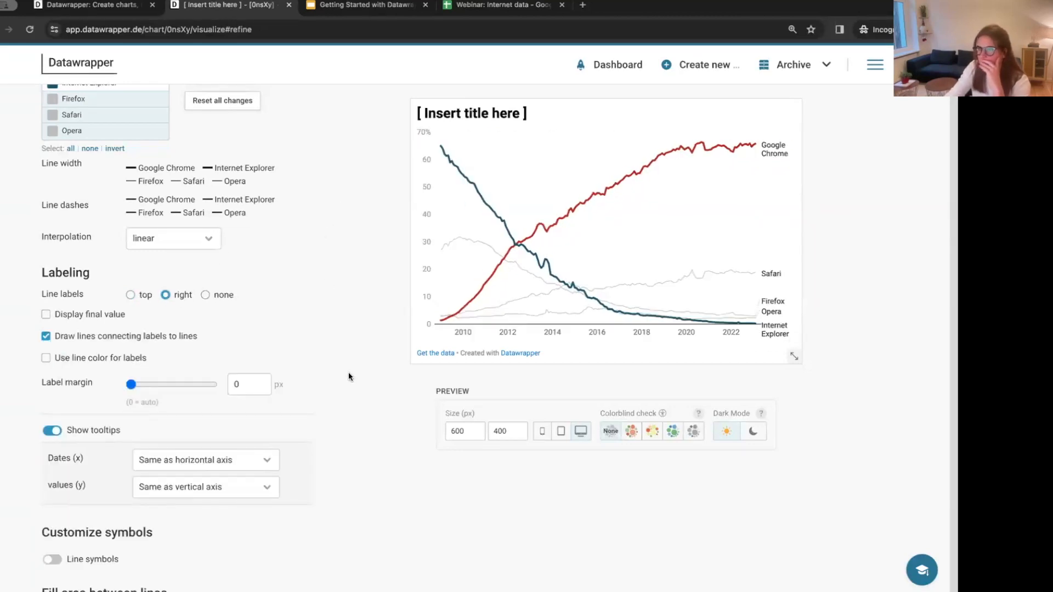
# Set the tooltip date format to Apr '15, May '15 and check the tooltip on a chart line
pyautogui.scroll(-3, 353, 354)
pyautogui.scroll(-1, 354, 355)
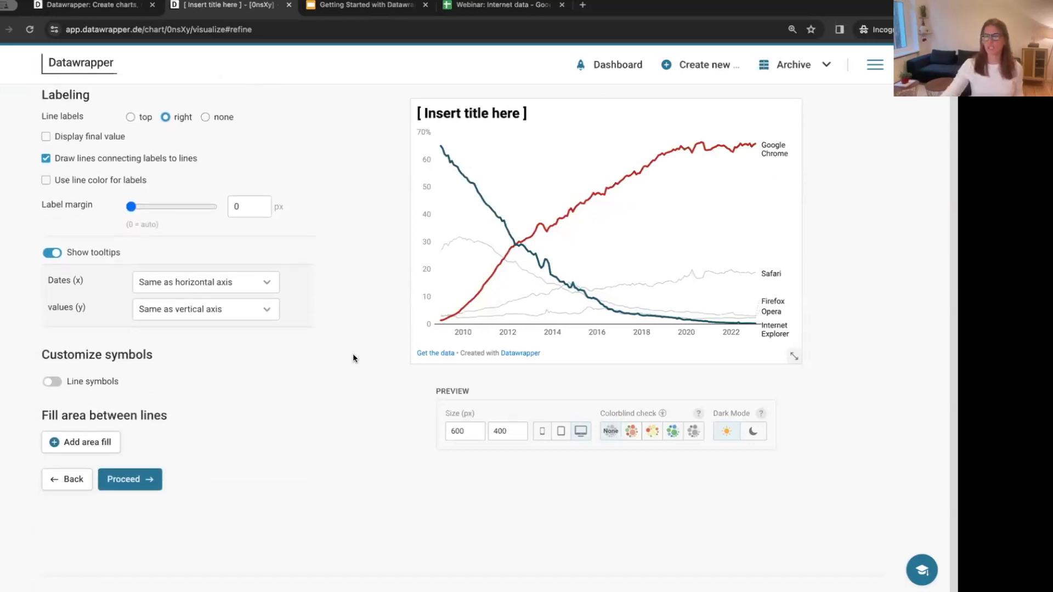
pyautogui.moveTo(562, 222)
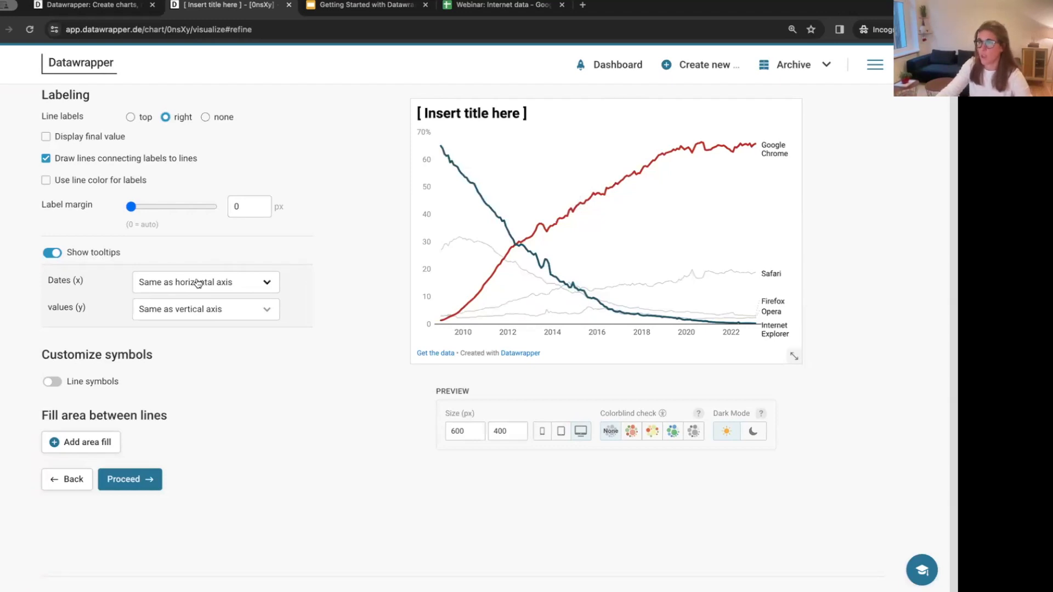
pyautogui.click(252, 283)
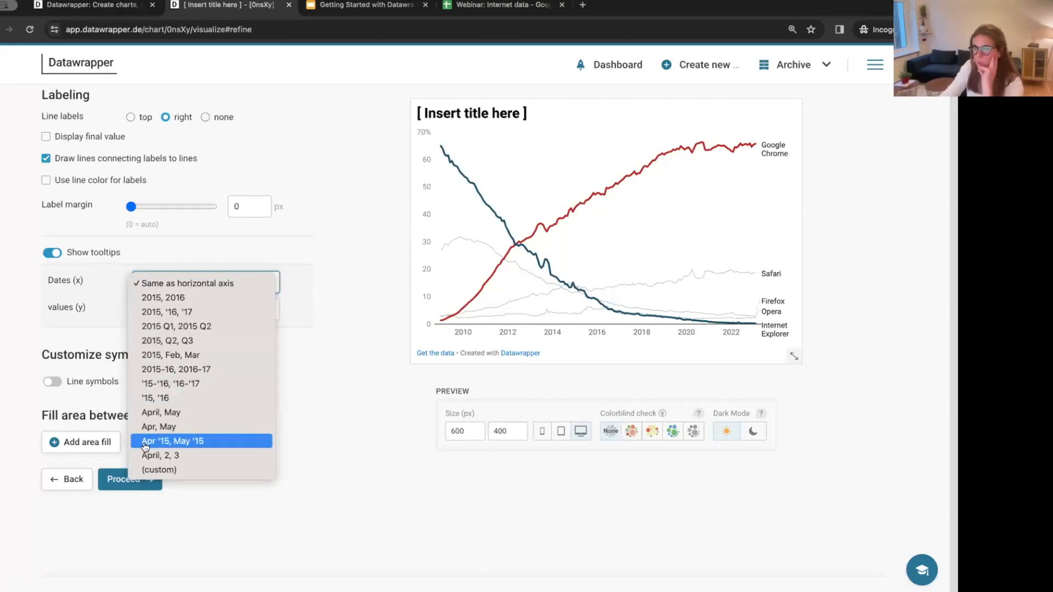
pyautogui.click(235, 441)
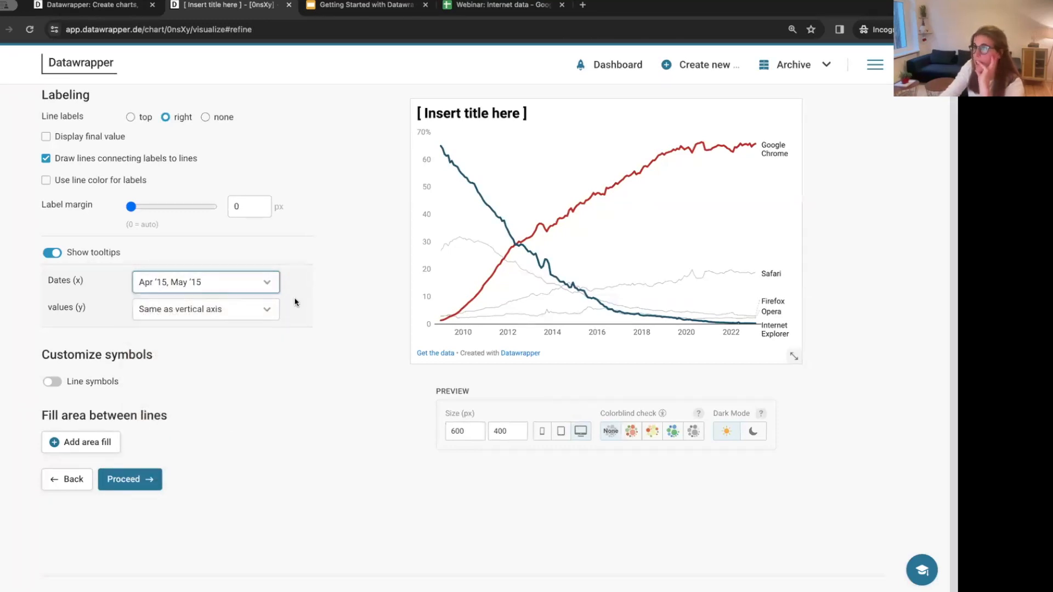
pyautogui.moveTo(569, 215)
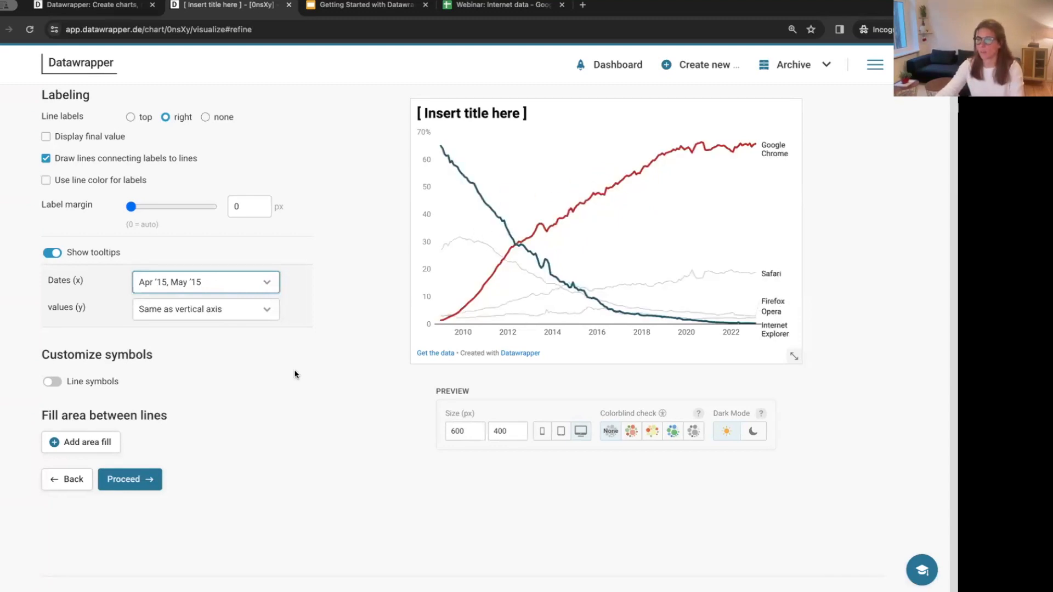
# Proceed to the annotation settings and replace the placeholder chart title with "The rise of Google Chrome"
pyautogui.scroll(2, 344, 328)
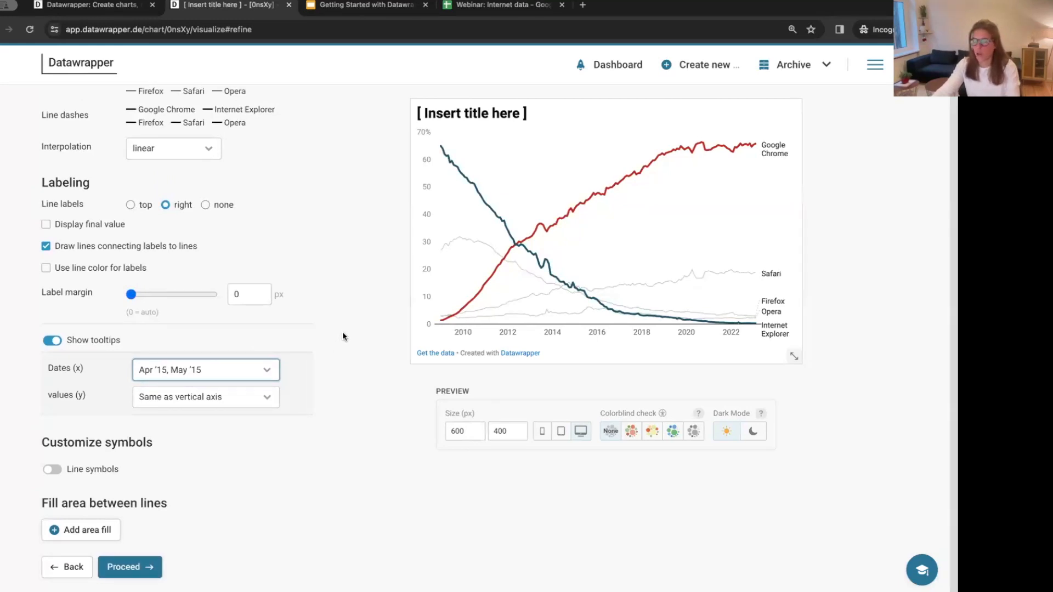
pyautogui.scroll(-1, 343, 336)
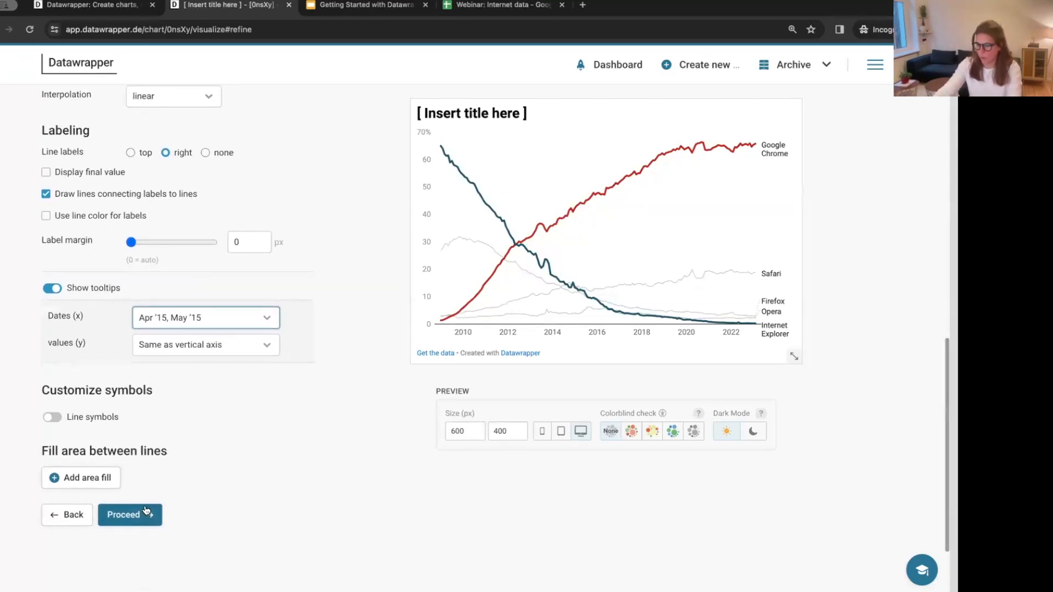
pyautogui.click(146, 514)
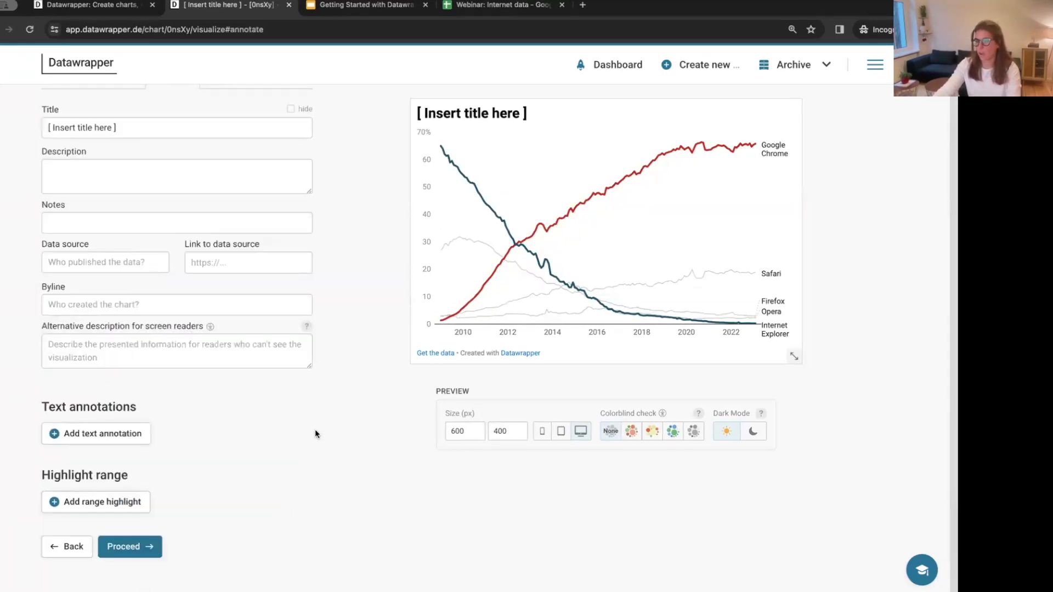
pyautogui.scroll(2, 316, 431)
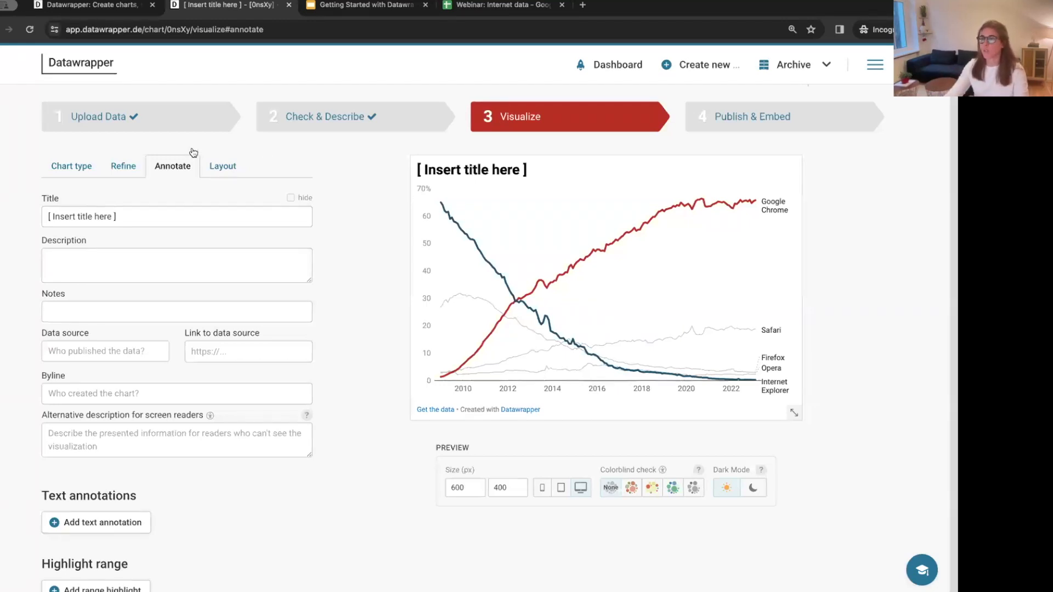
pyautogui.click(177, 214)
pyautogui.hotkey('ctrl', 'a')
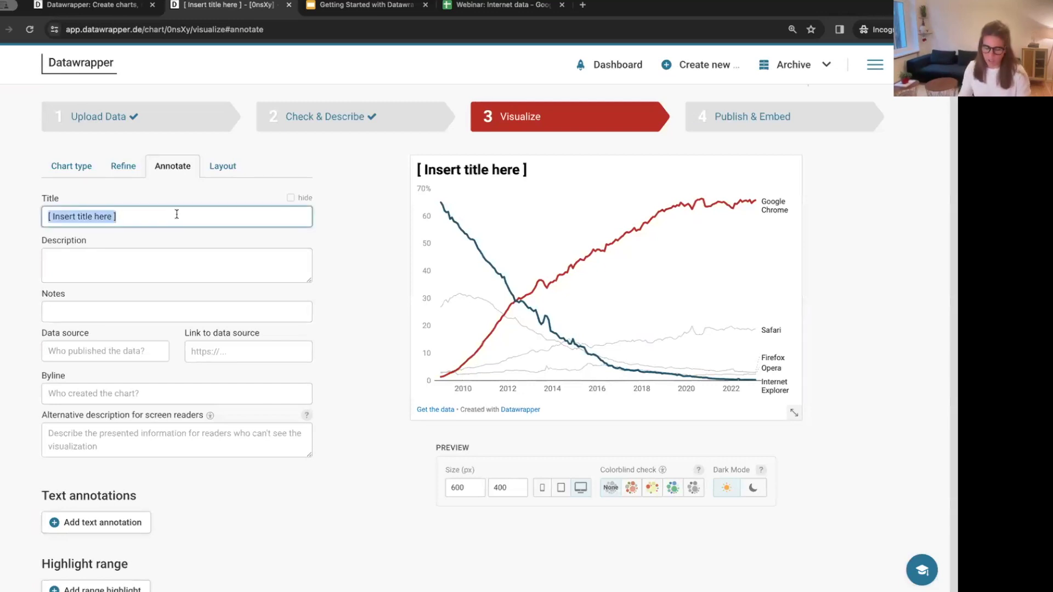
pyautogui.write('The rise of ')
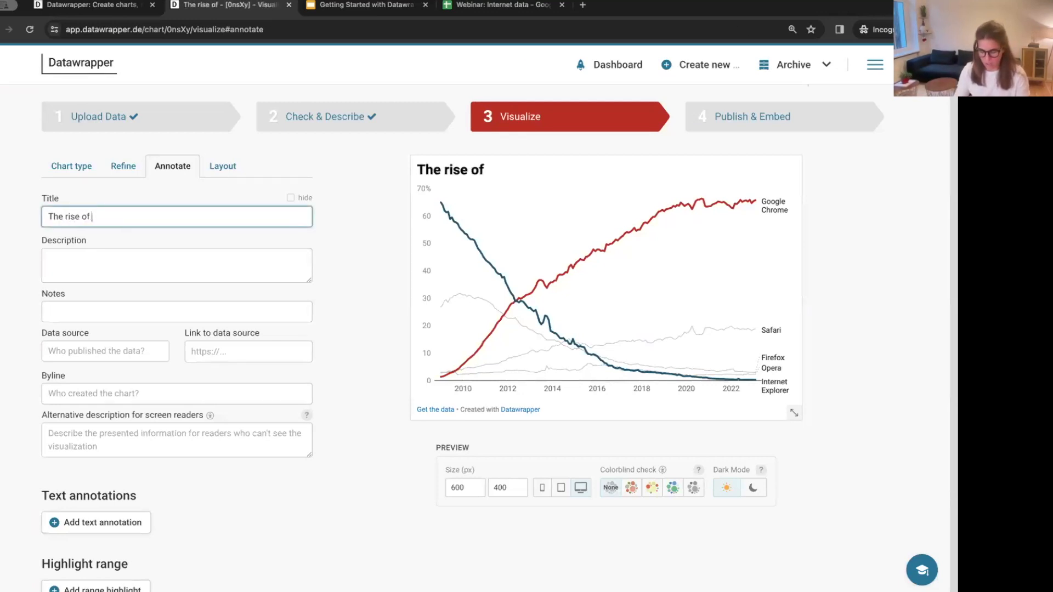
pyautogui.write('Google Chrome')
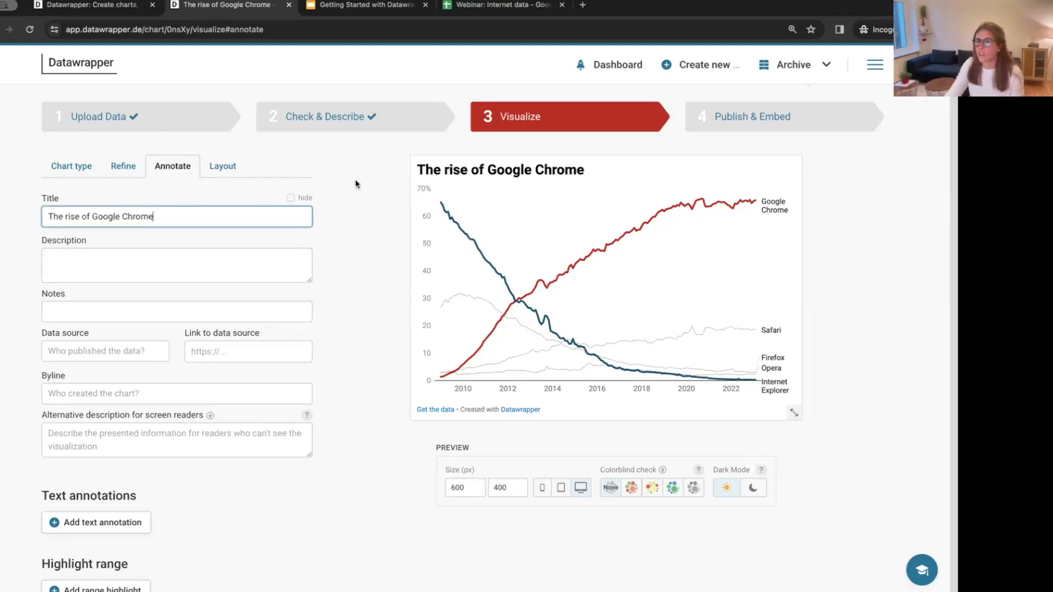
# Copy the sentence starting "Two thirds of internet users browse the web with Chrome" from the Google Sheets data and paste it as the chart description
pyautogui.click(479, 5)
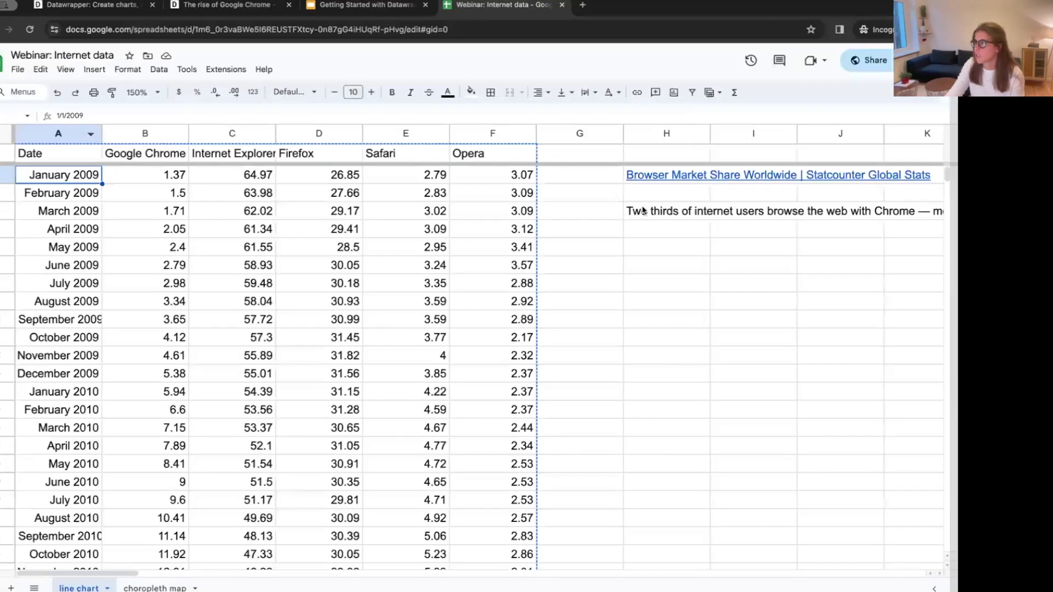
pyautogui.click(637, 217)
pyautogui.hotkey('ctrl', 'c')
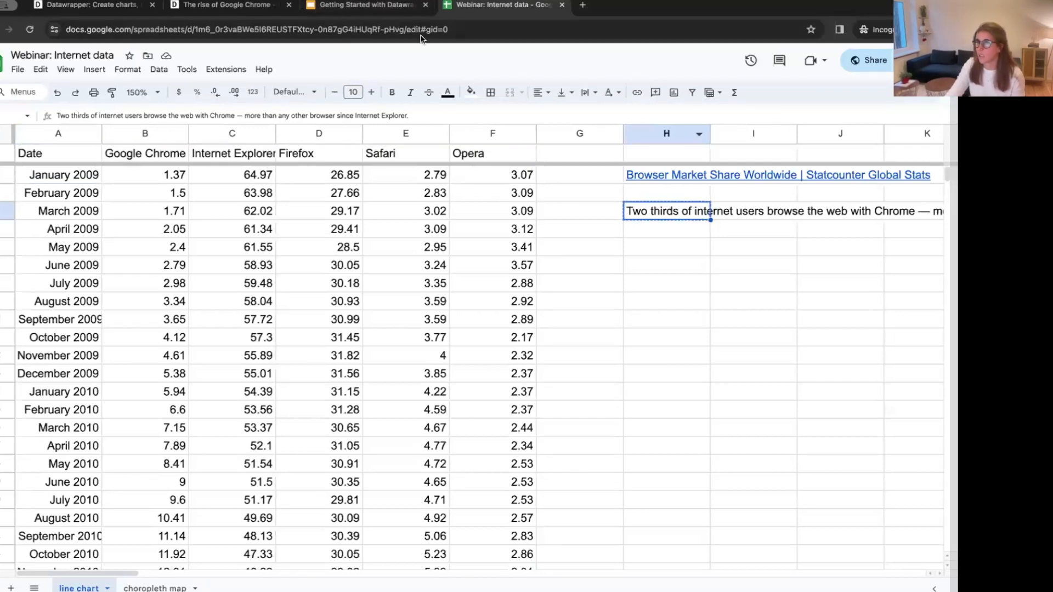
pyautogui.click(213, 9)
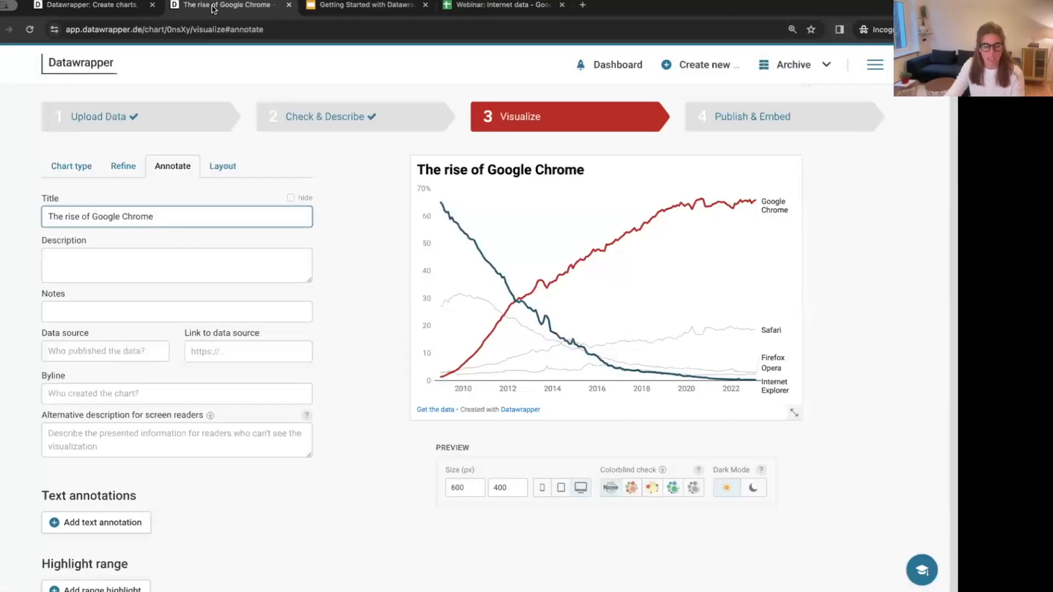
pyautogui.click(213, 265)
pyautogui.hotkey('ctrl', 'v')
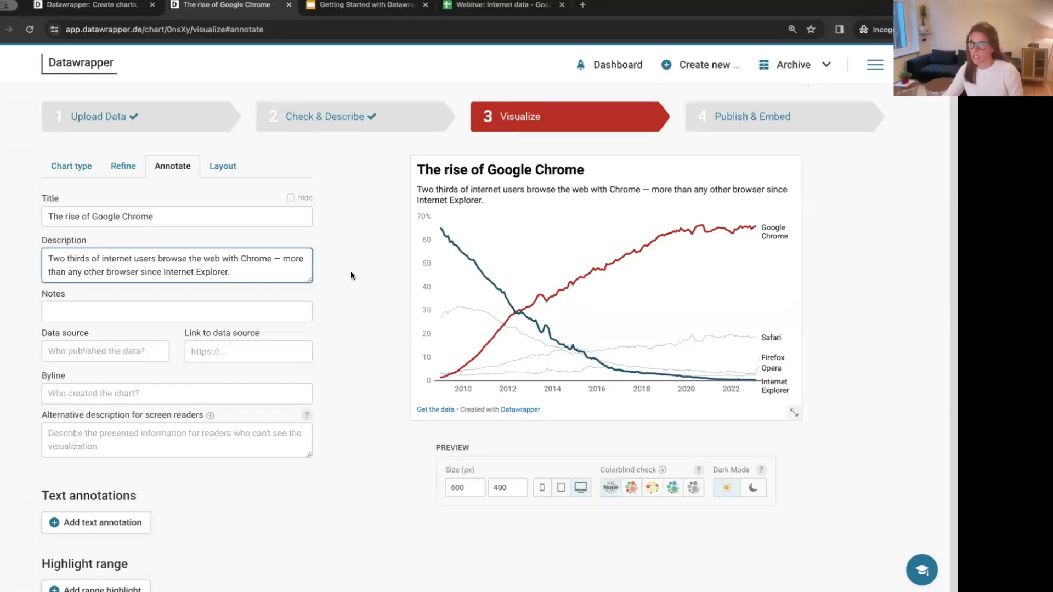
# Copy the Statcounter link from the spreadsheet into the chart's data source link and name the data source "Statcounter Global Stats"
pyautogui.click(75, 310)
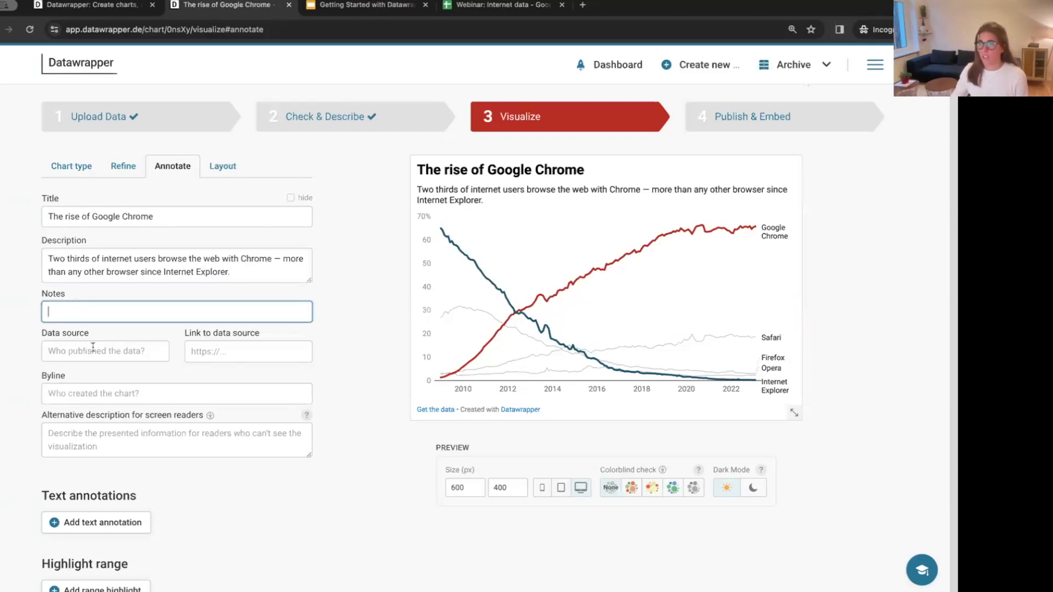
pyautogui.click(459, 5)
pyautogui.click(704, 176)
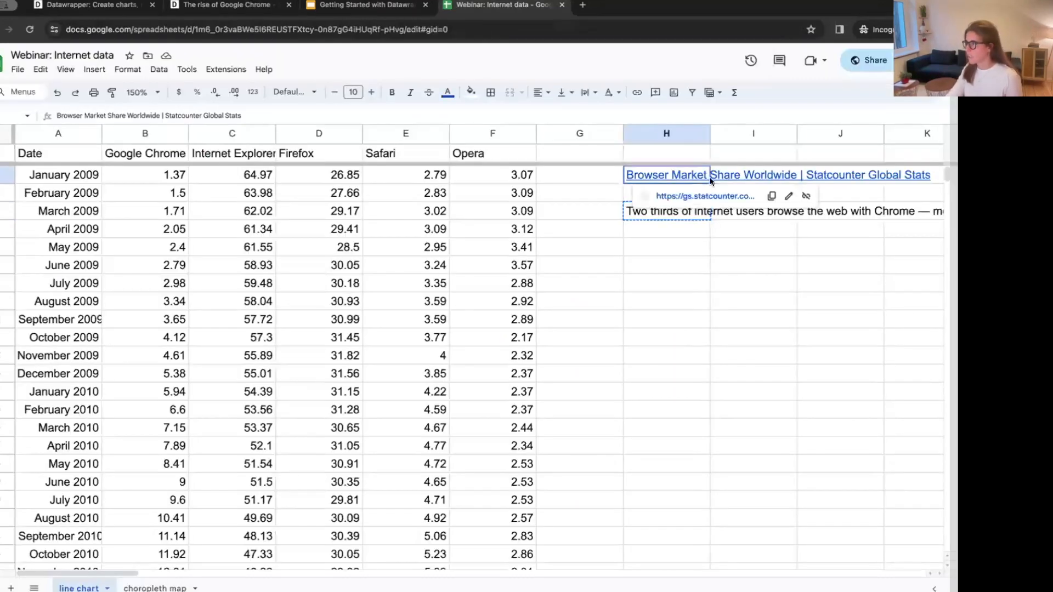
pyautogui.click(771, 196)
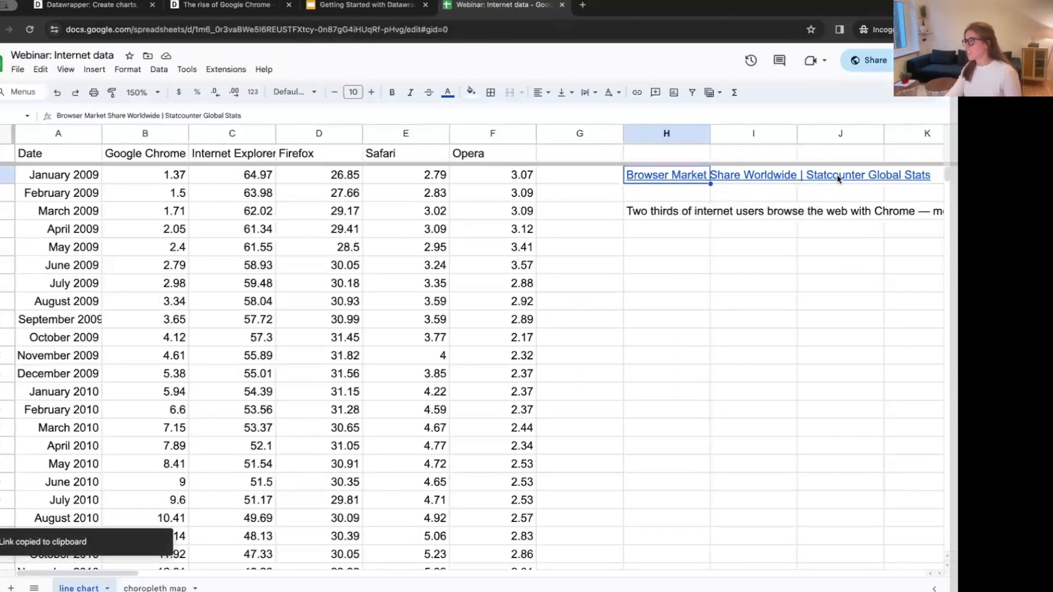
pyautogui.click(227, 5)
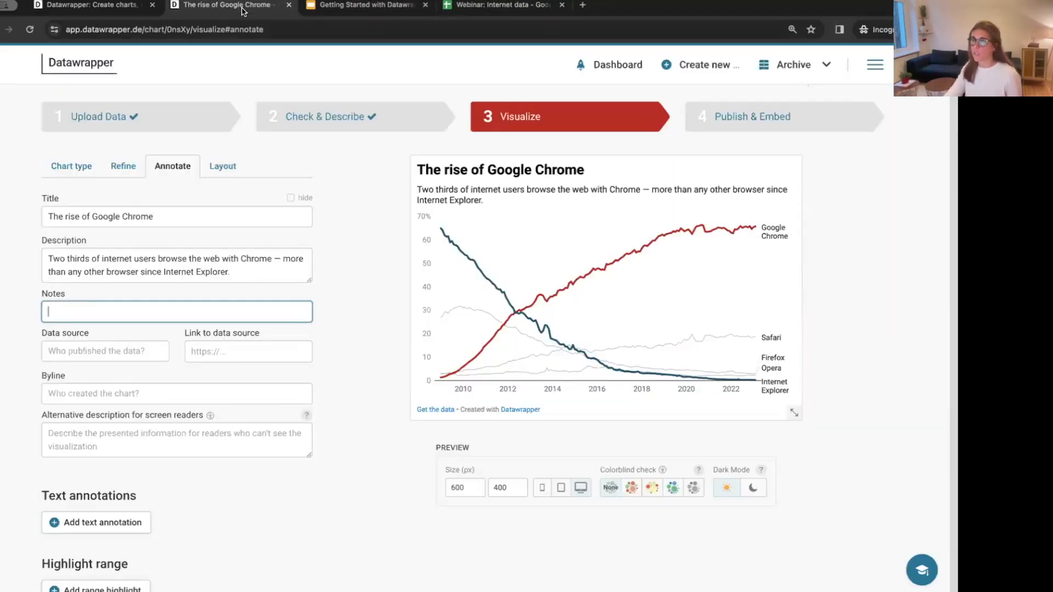
pyautogui.click(232, 357)
pyautogui.hotkey('ctrl', 'v')
pyautogui.click(124, 351)
pyautogui.write('Statcounter Global Stats')
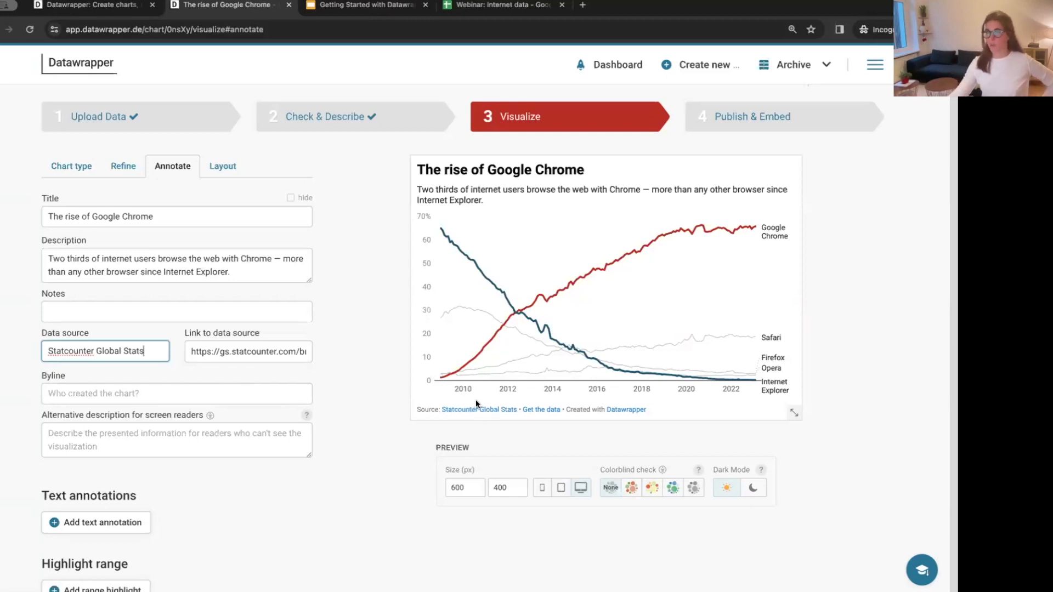
# Enter the chart author's full name as the byline
pyautogui.click(130, 399)
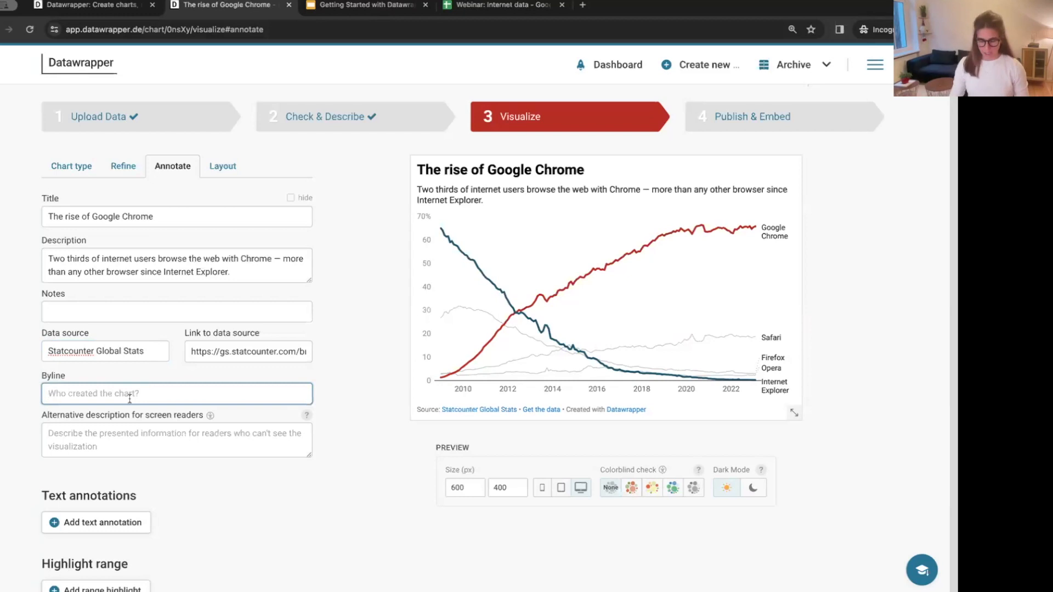
pyautogui.write('Guillermina')
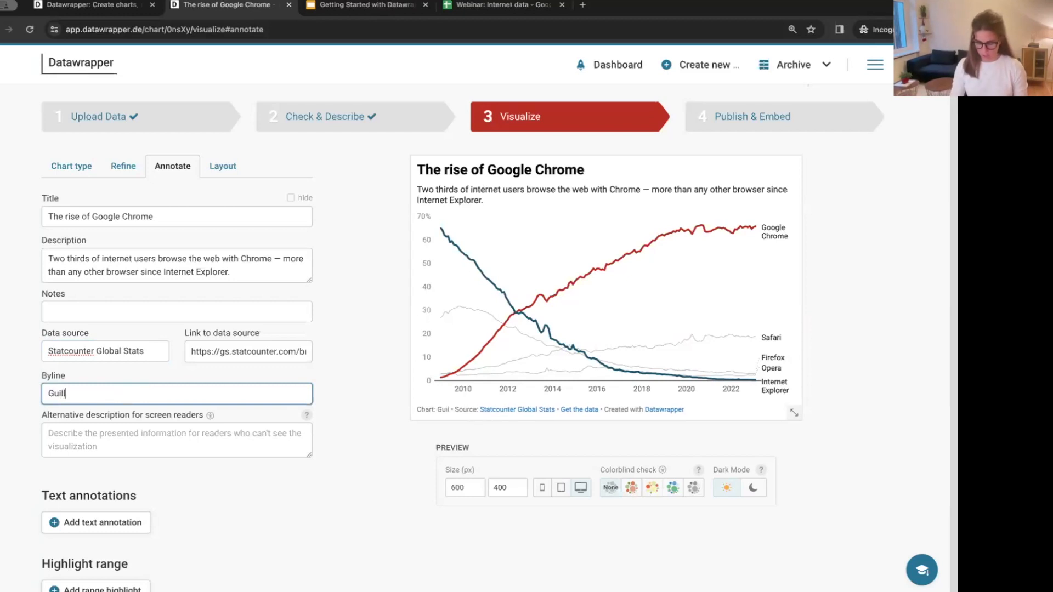
pyautogui.write(' Sut')
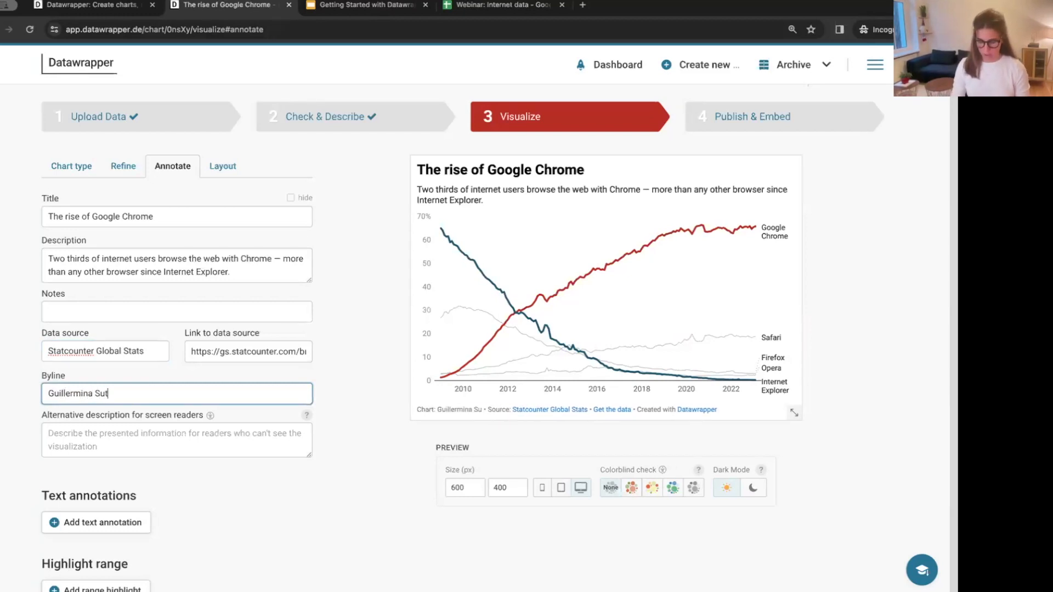
pyautogui.write('ter Schneider')
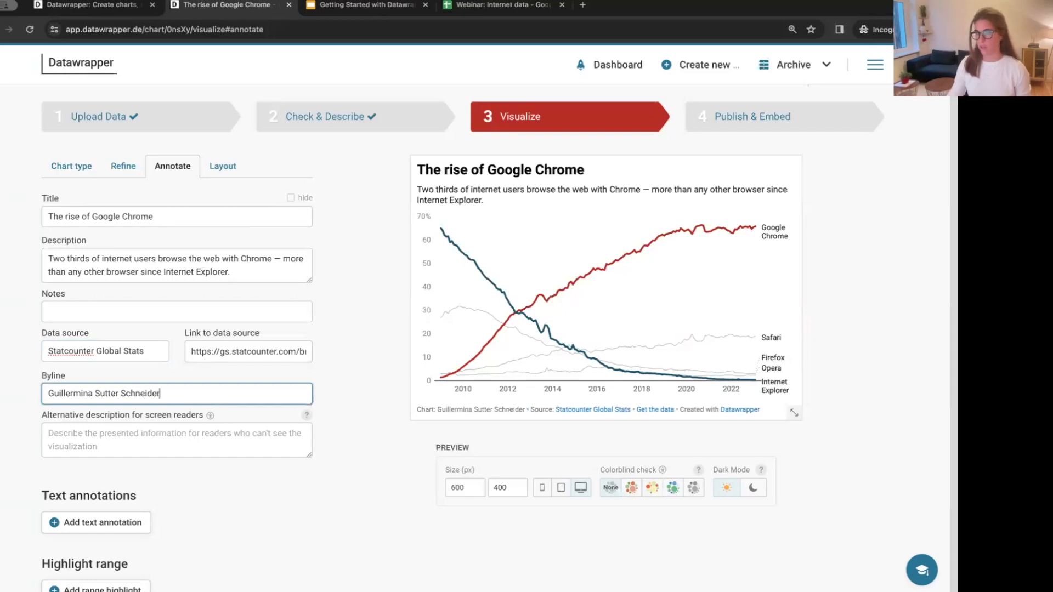
pyautogui.click(340, 333)
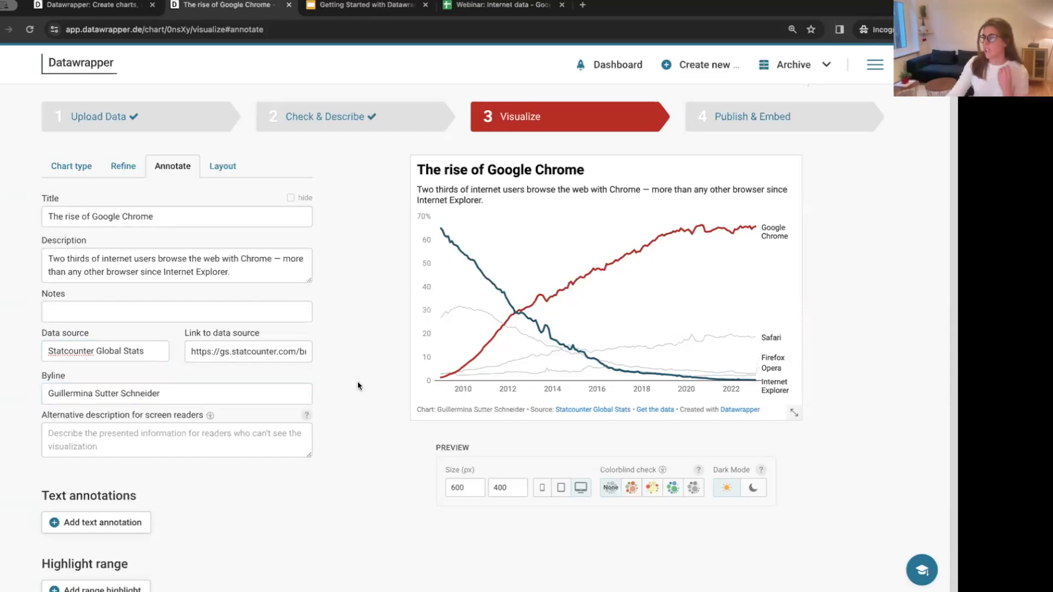
# Preview the chart under the Deuteranopia, Protanopia and Tritanopia colorblind checks, and return the check to None
pyautogui.scroll(-1, 357, 385)
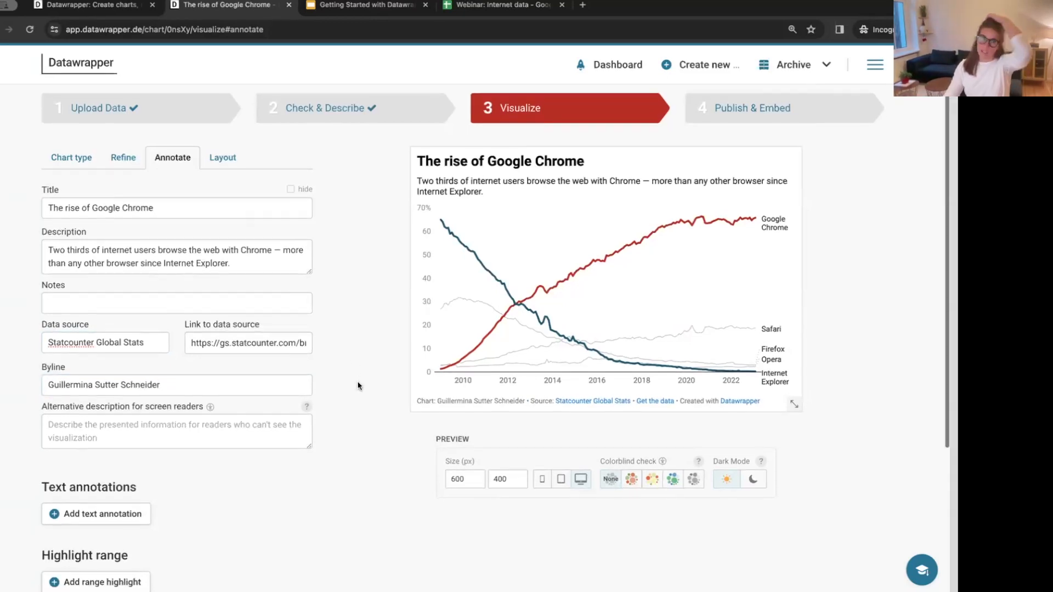
pyautogui.scroll(-3, 358, 386)
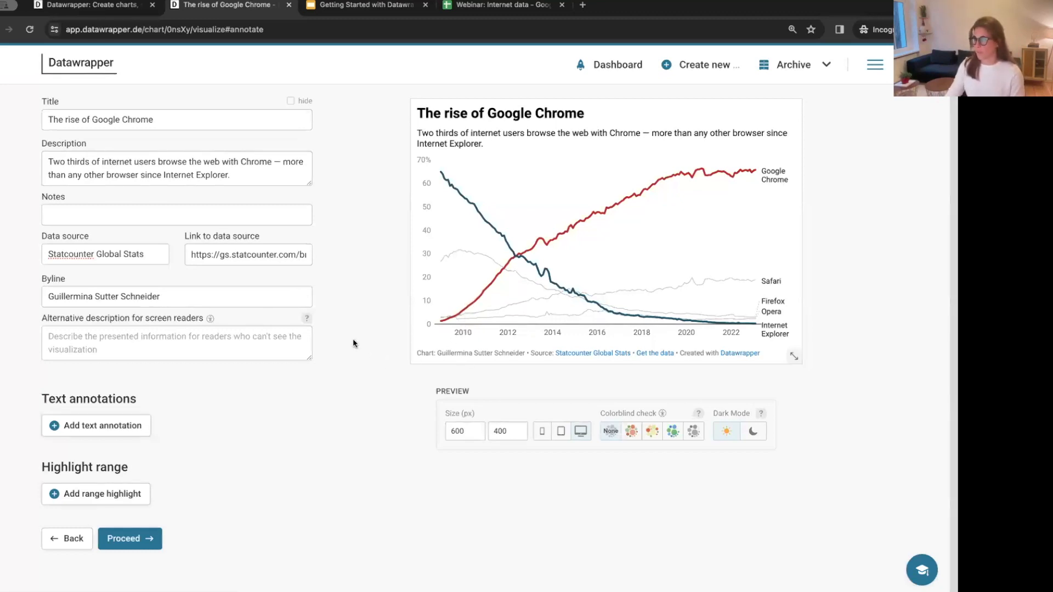
pyautogui.click(633, 433)
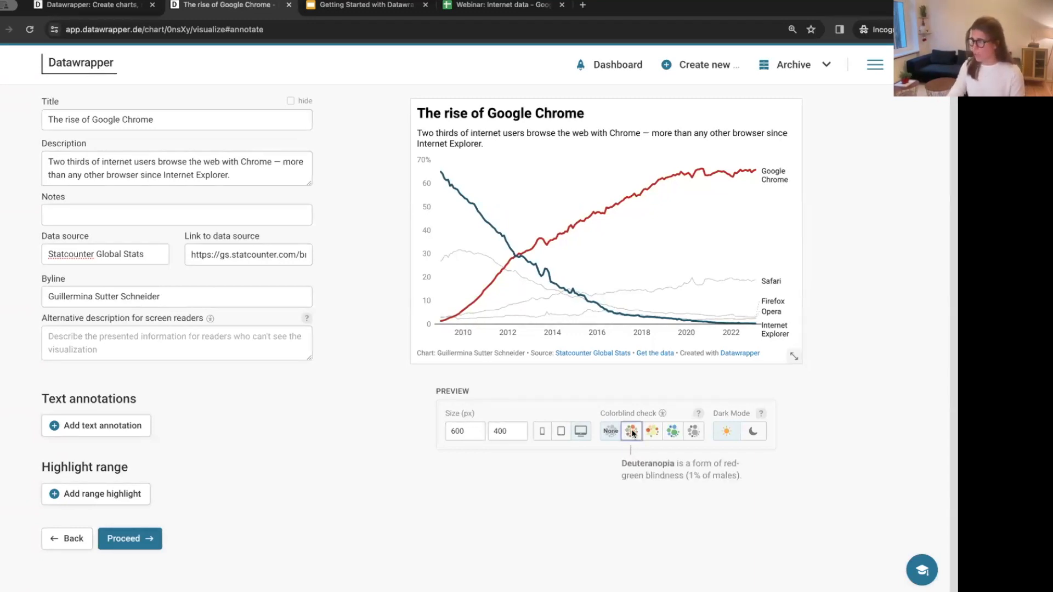
pyautogui.click(631, 433)
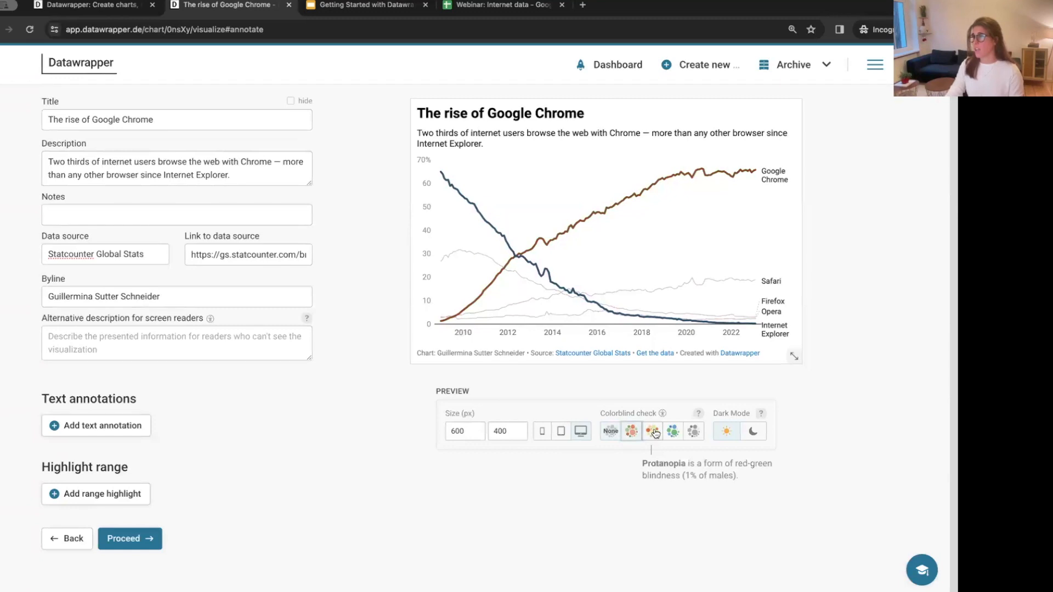
pyautogui.click(655, 433)
pyautogui.click(674, 433)
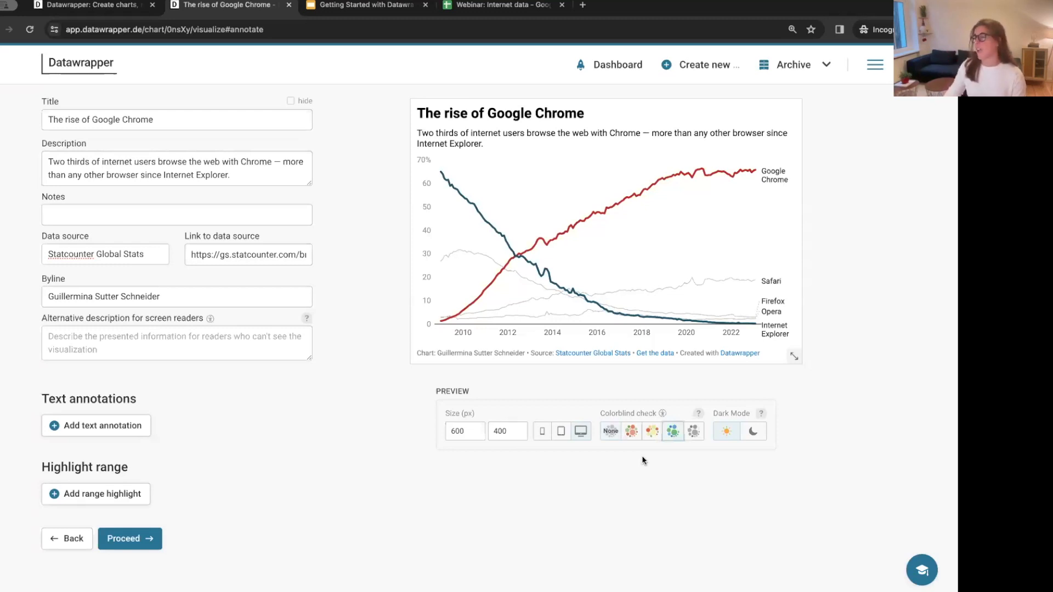
pyautogui.click(653, 431)
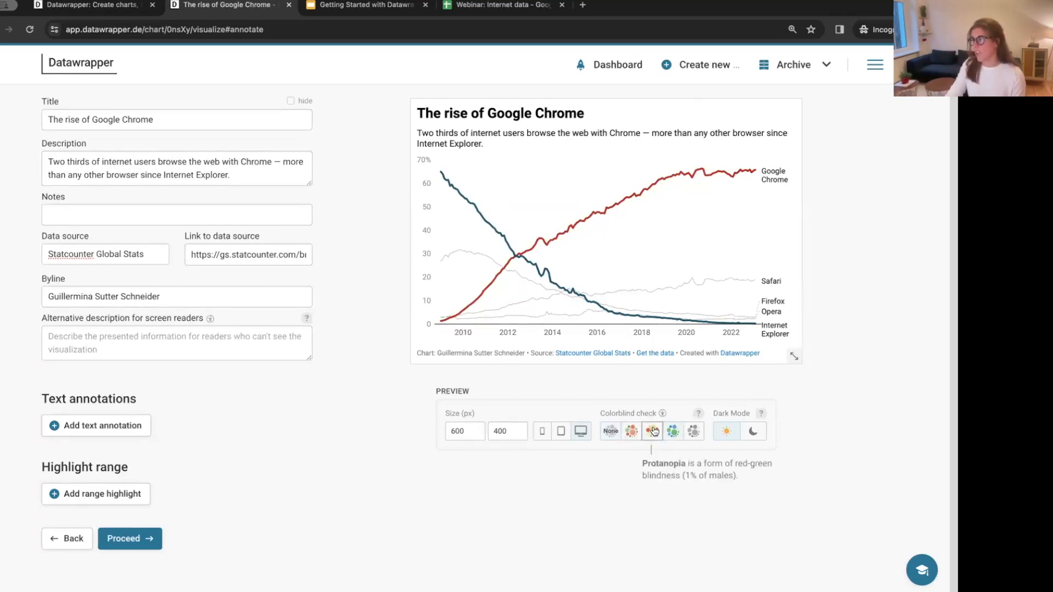
pyautogui.click(631, 432)
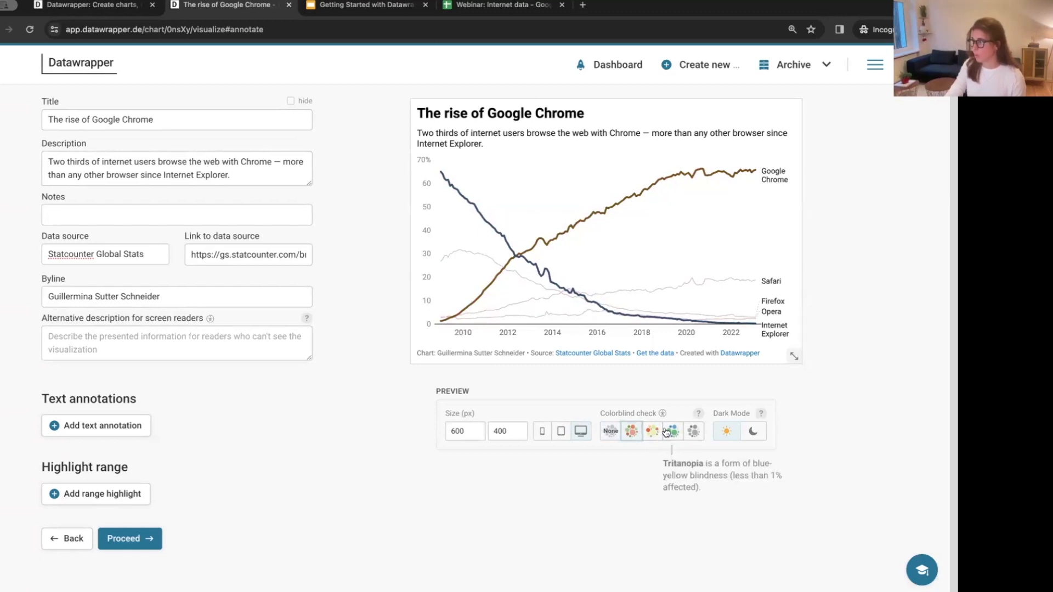
pyautogui.click(611, 431)
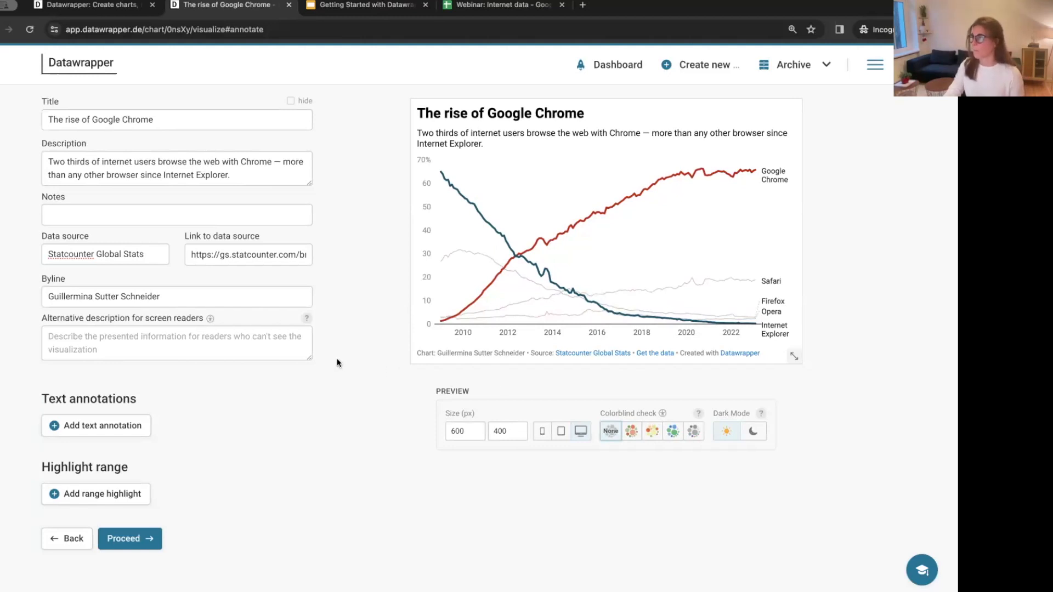
# Add a horizontal range highlight line across the chart at about 49.8 on the vertical axis
pyautogui.scroll(2, 337, 361)
pyautogui.scroll(-2, 337, 360)
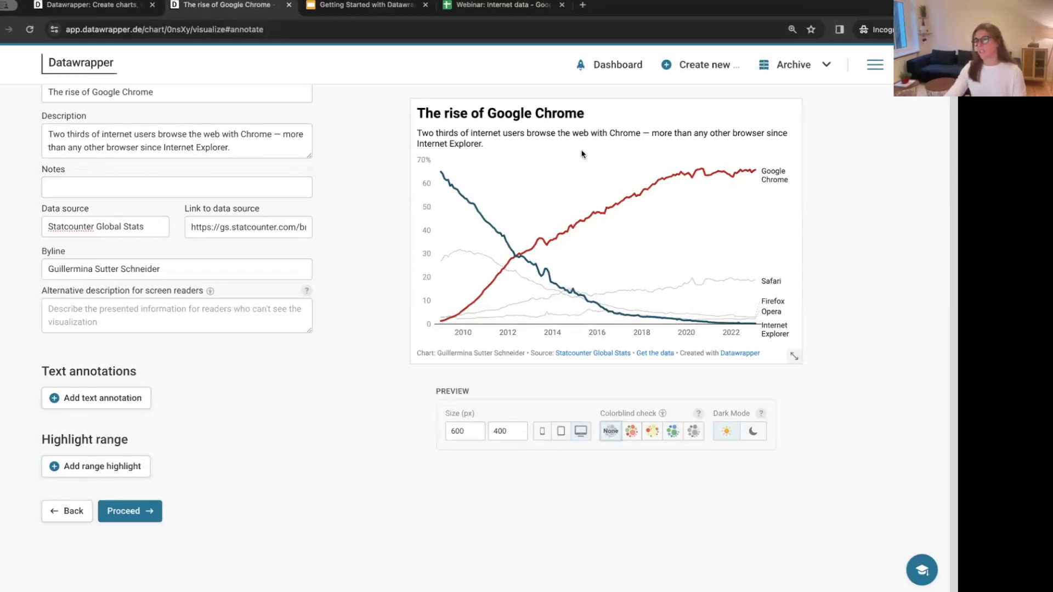
pyautogui.moveTo(440, 209)
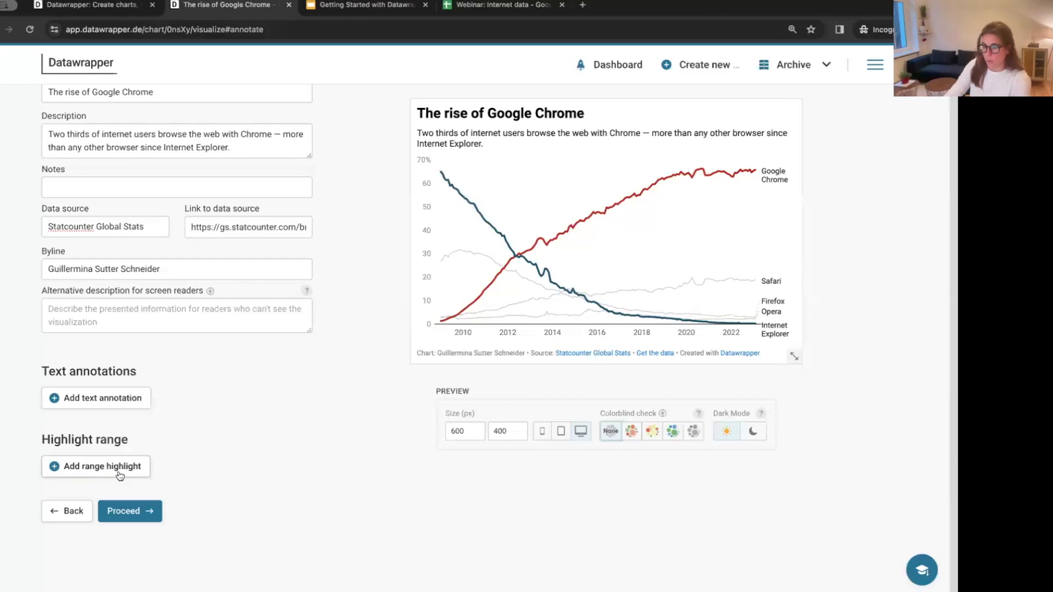
pyautogui.click(85, 471)
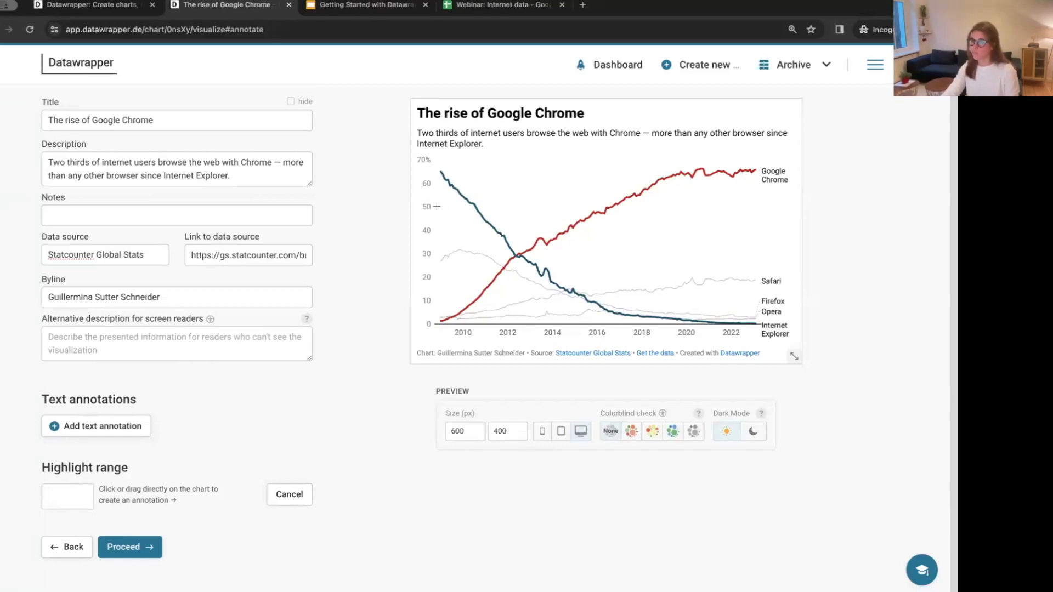
pyautogui.click(532, 208)
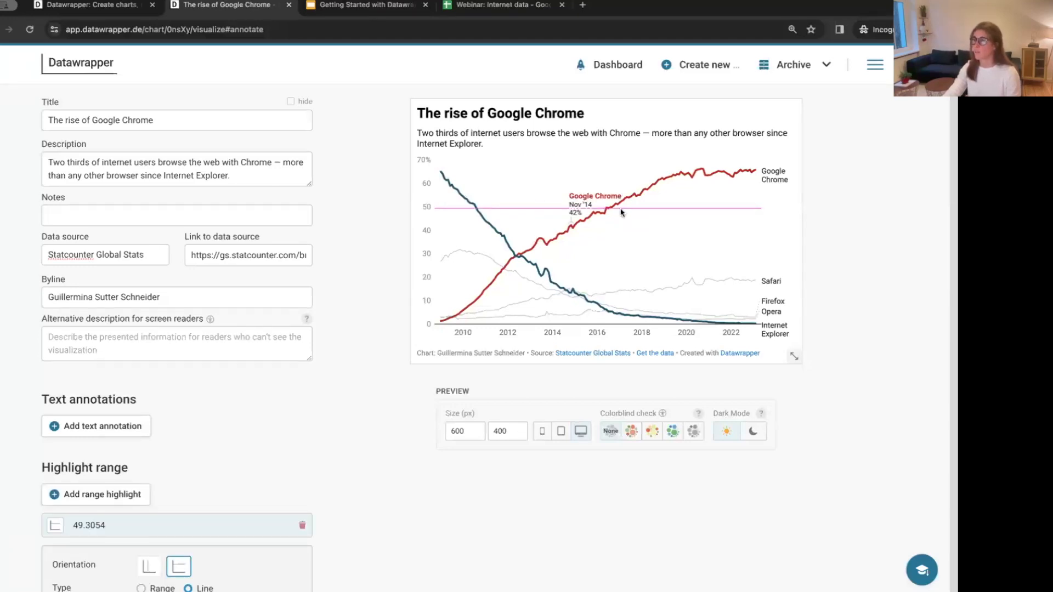
pyautogui.moveTo(621, 208); pyautogui.dragTo(619, 206)
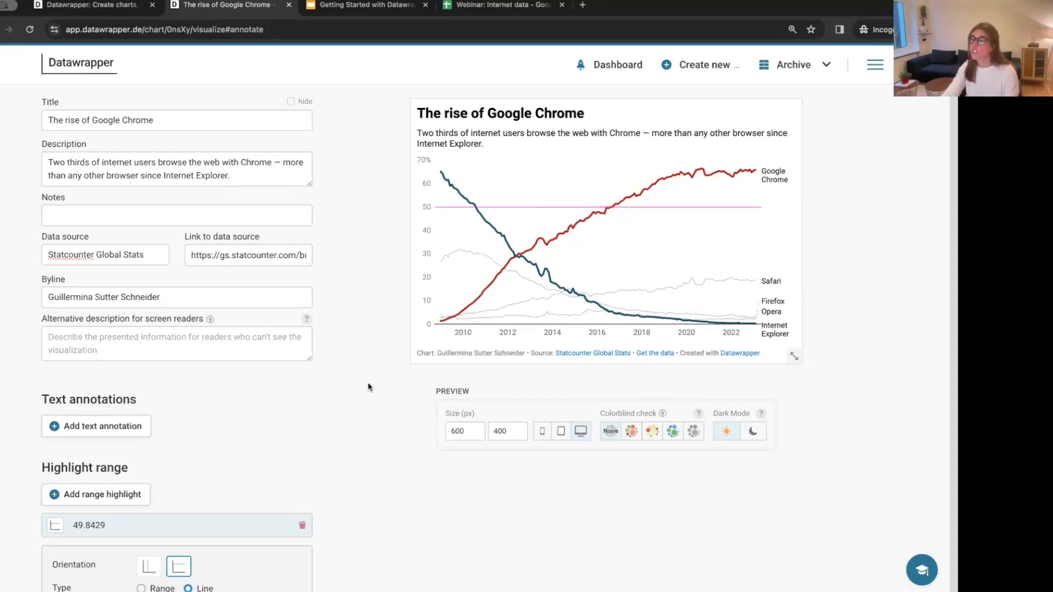
# Set the highlight line's position to exactly 50
pyautogui.scroll(-4, 367, 387)
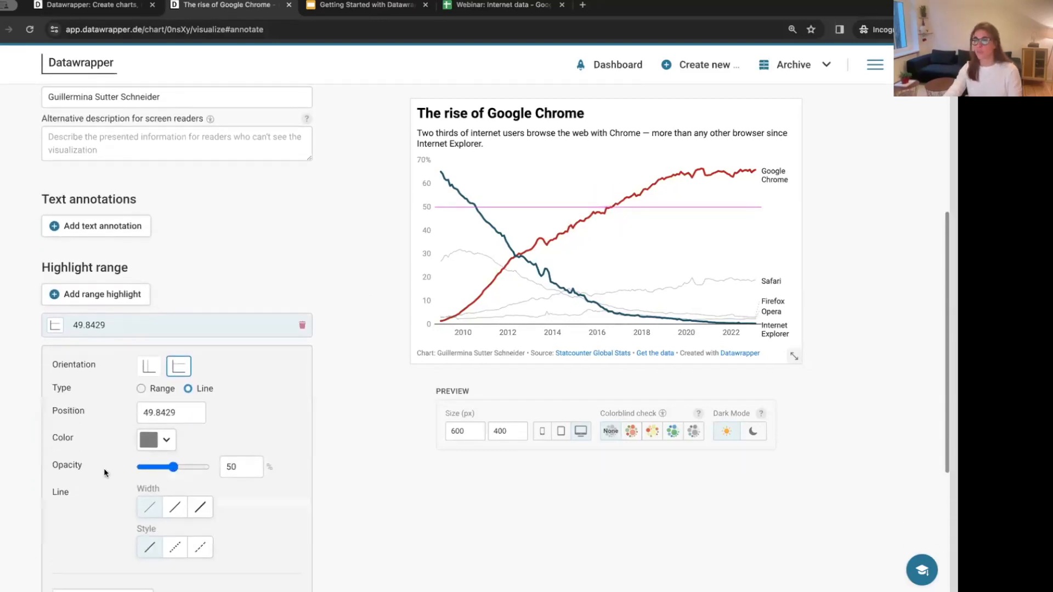
pyautogui.doubleClick(157, 415)
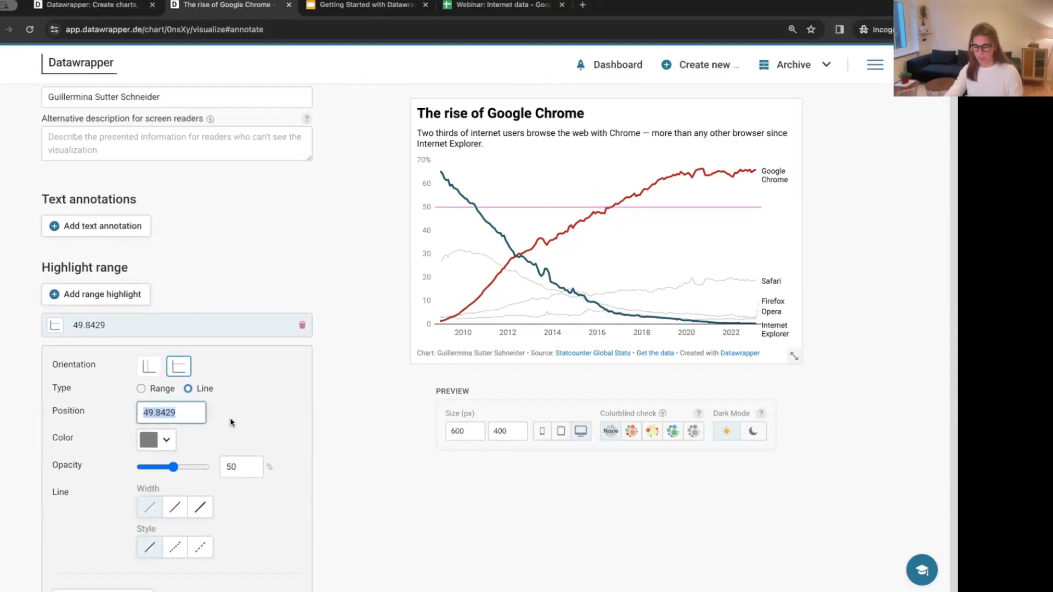
pyautogui.write('50')
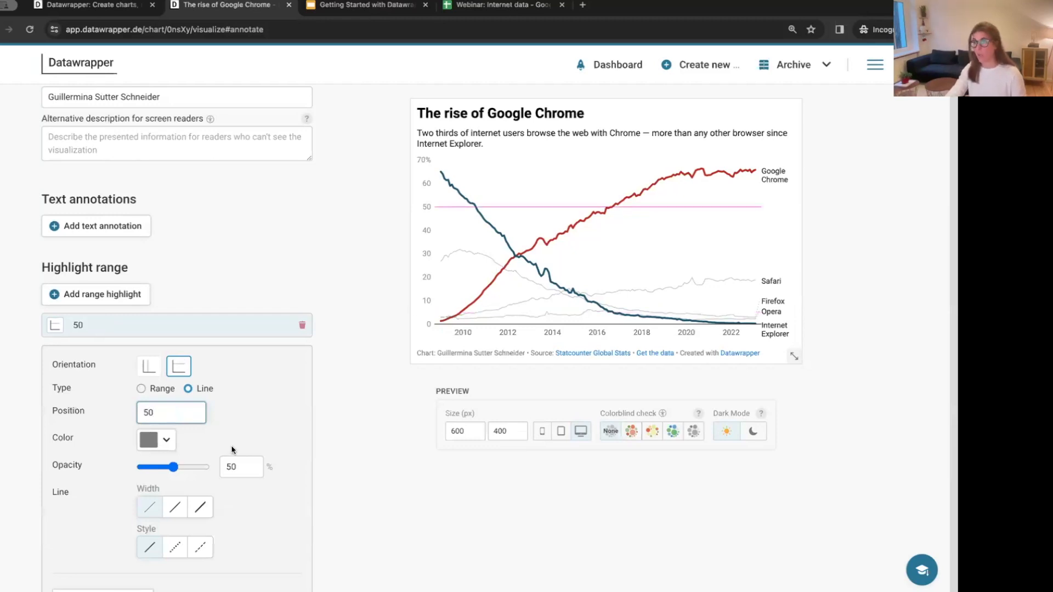
# Style the highlight line at 50 with 69% opacity, medium width and a dashed line style, and close its settings
pyautogui.scroll(-1, 254, 414)
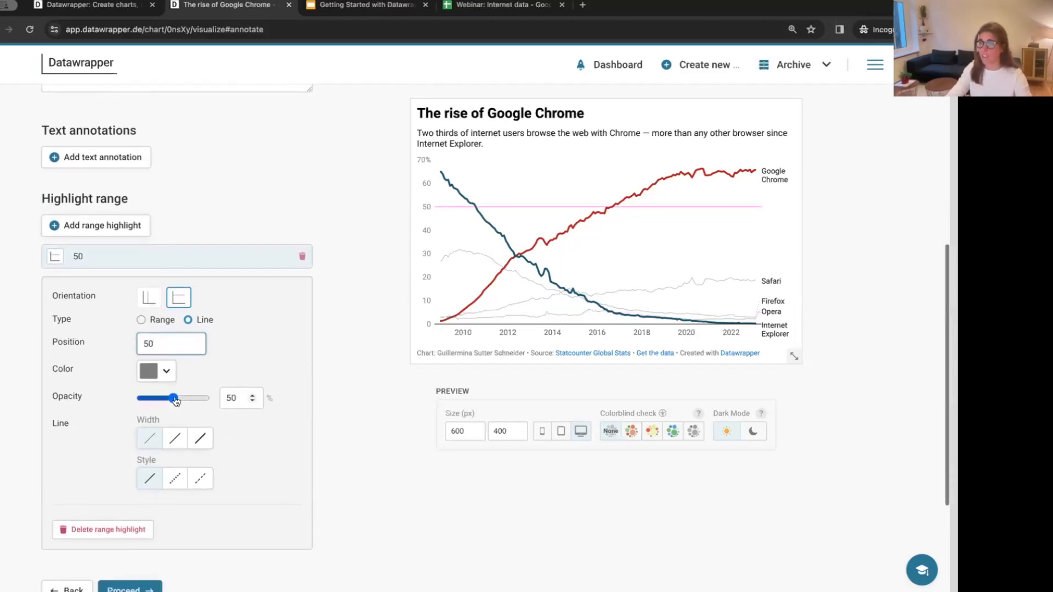
pyautogui.moveTo(170, 405); pyautogui.dragTo(187, 403)
pyautogui.click(177, 442)
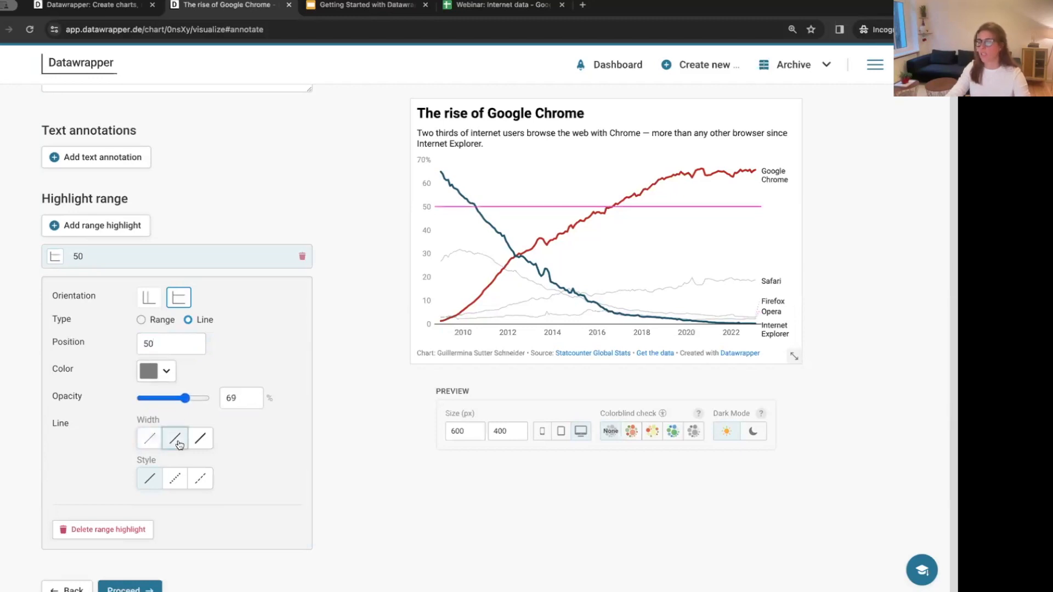
pyautogui.click(175, 478)
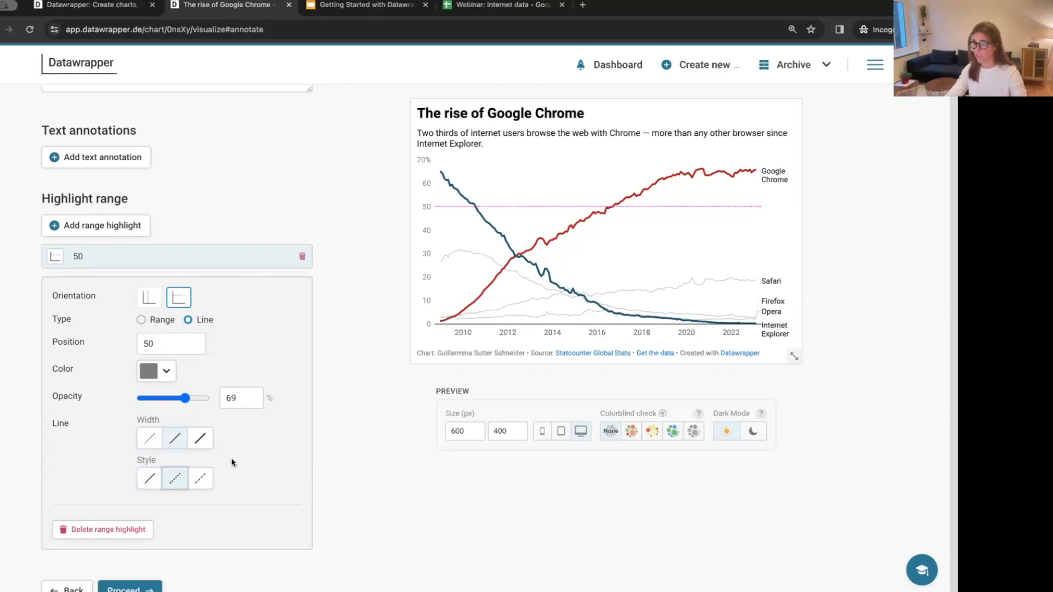
pyautogui.click(210, 475)
pyautogui.click(348, 329)
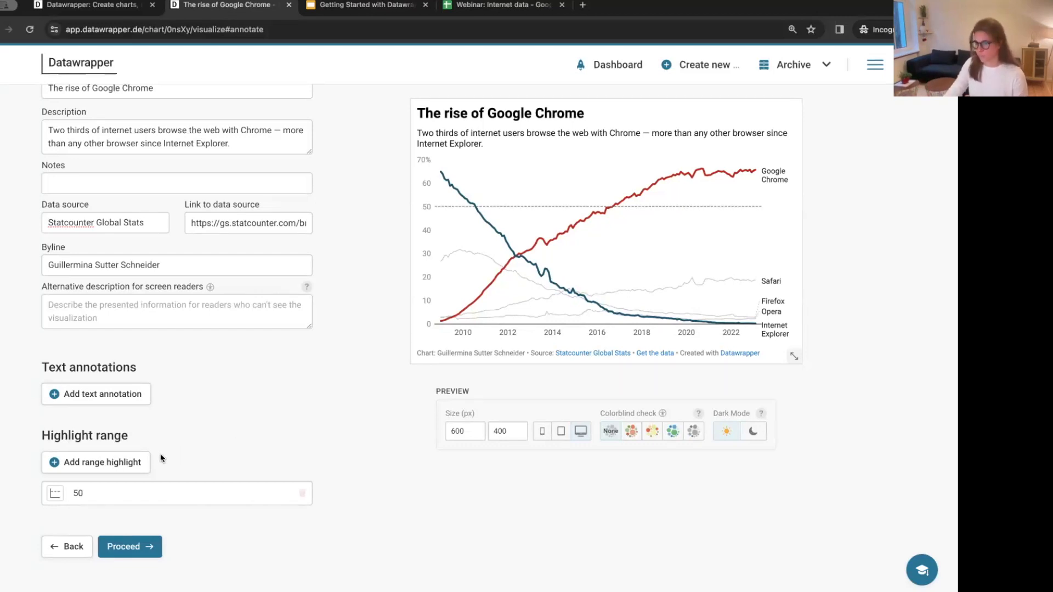
# Add a horizontal range highlight band across the chart from about 47.2 to about 6.6 on the vertical axis
pyautogui.click(77, 462)
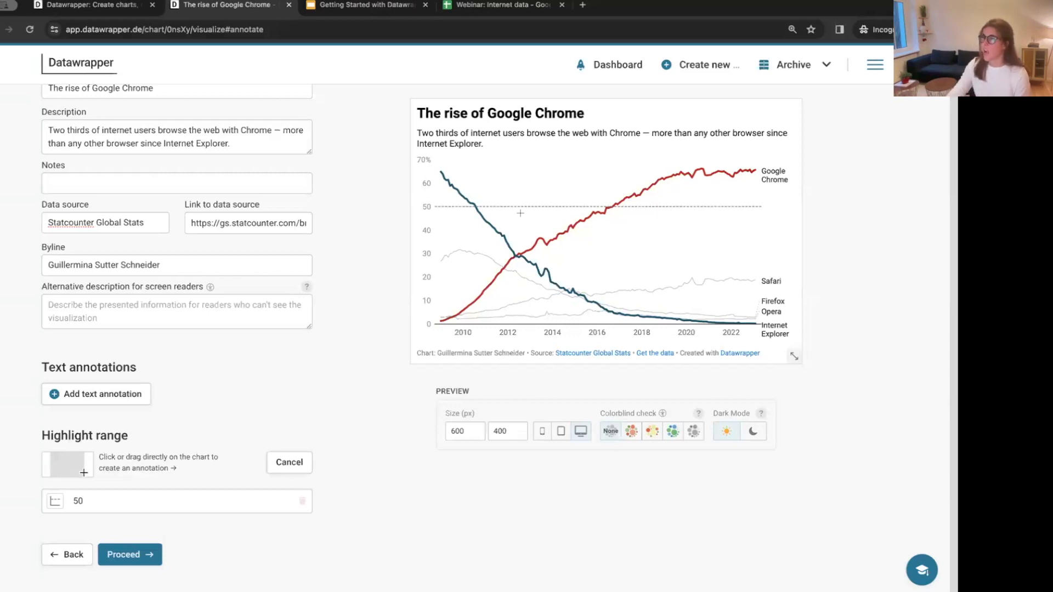
pyautogui.moveTo(521, 214); pyautogui.dragTo(537, 299)
pyautogui.scroll(-3, 366, 387)
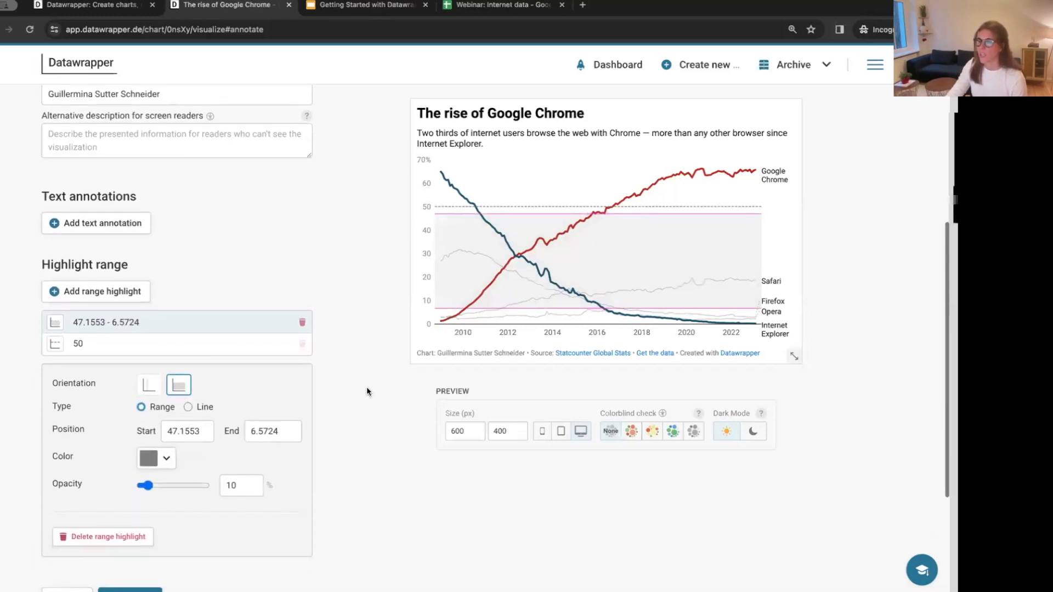
# Set the highlight band to start at 50 and end at 0, and close its settings
pyautogui.doubleClick(191, 428)
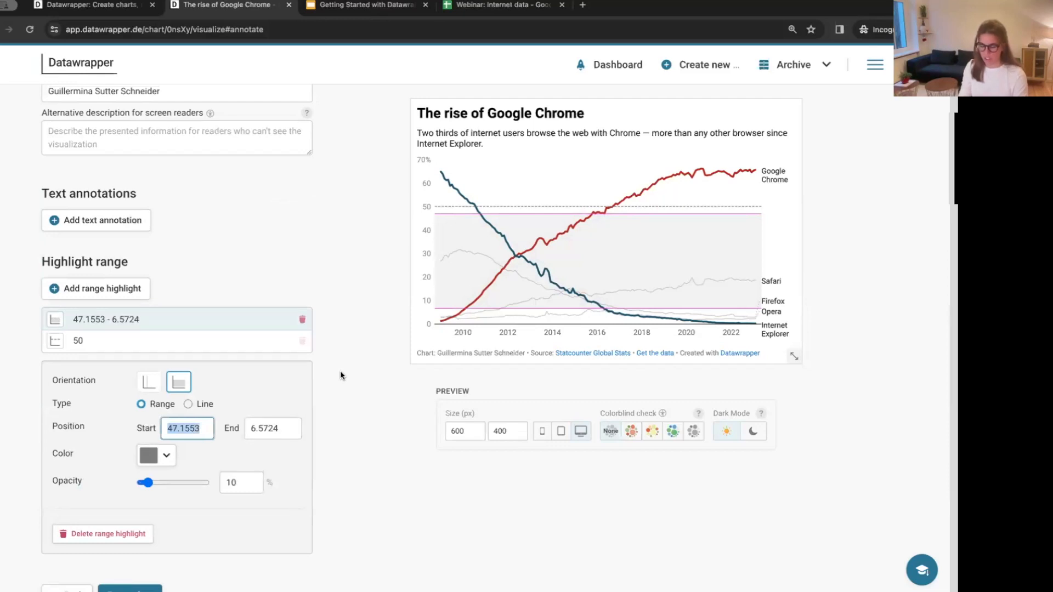
pyautogui.write('50')
pyautogui.doubleClick(265, 429)
pyautogui.write('0')
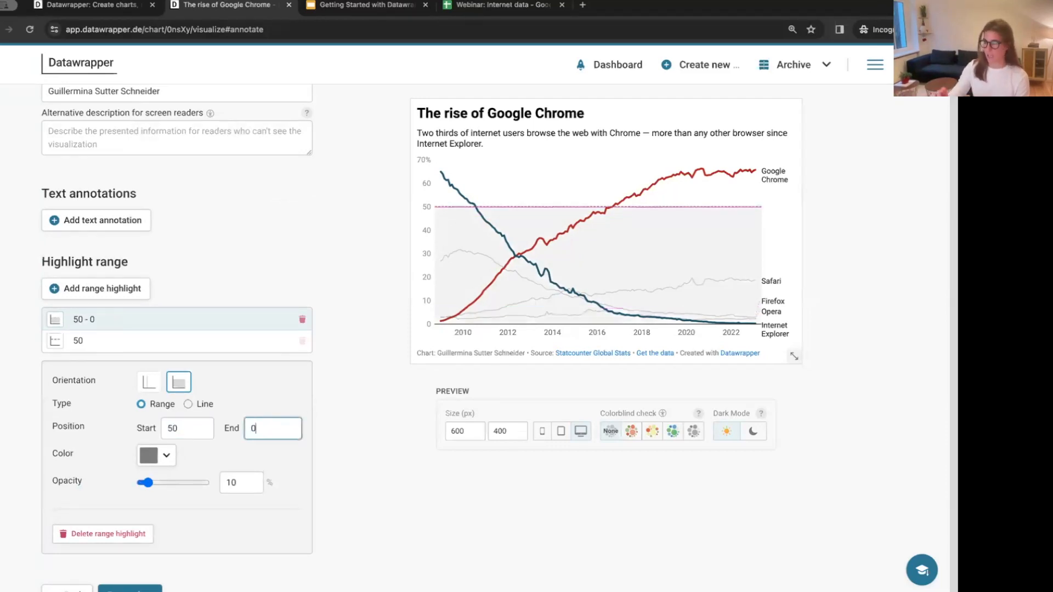
pyautogui.click(390, 259)
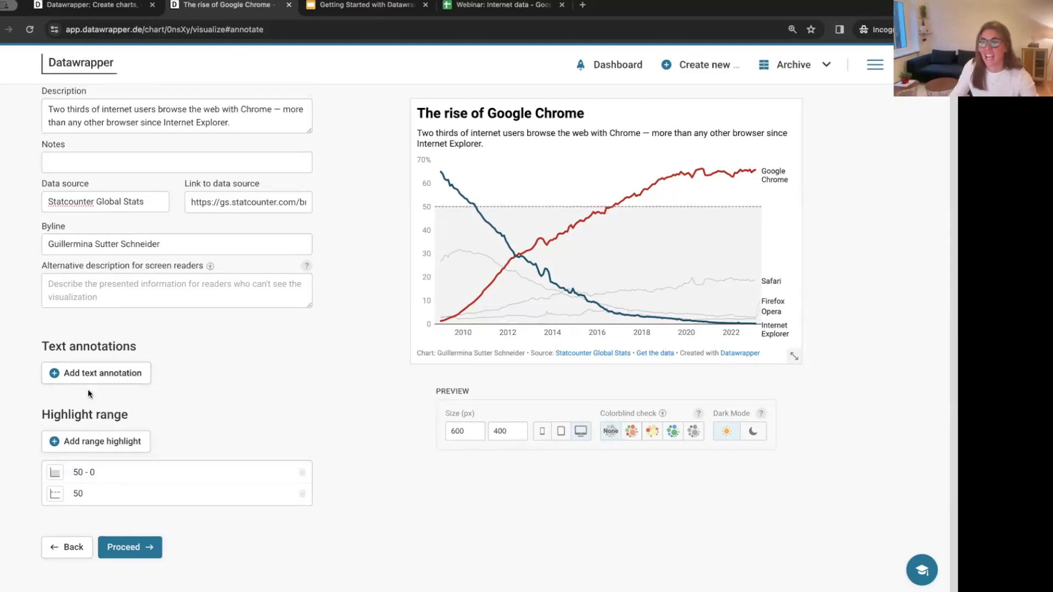
# Add the text annotation "Google Chrome reaches 50% of market share." where the red line crosses 50
pyautogui.click(99, 373)
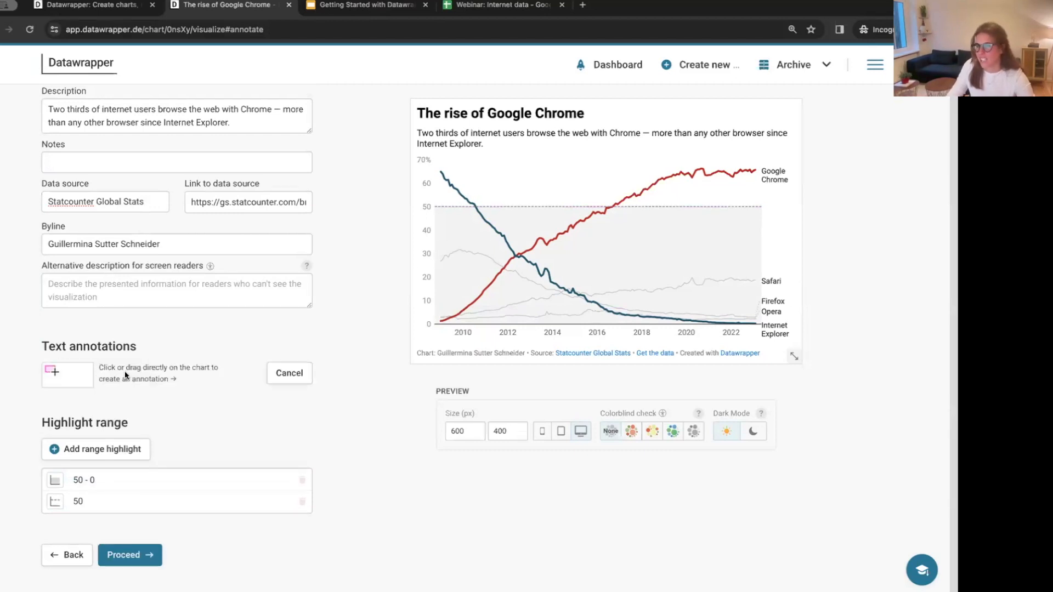
pyautogui.click(614, 212)
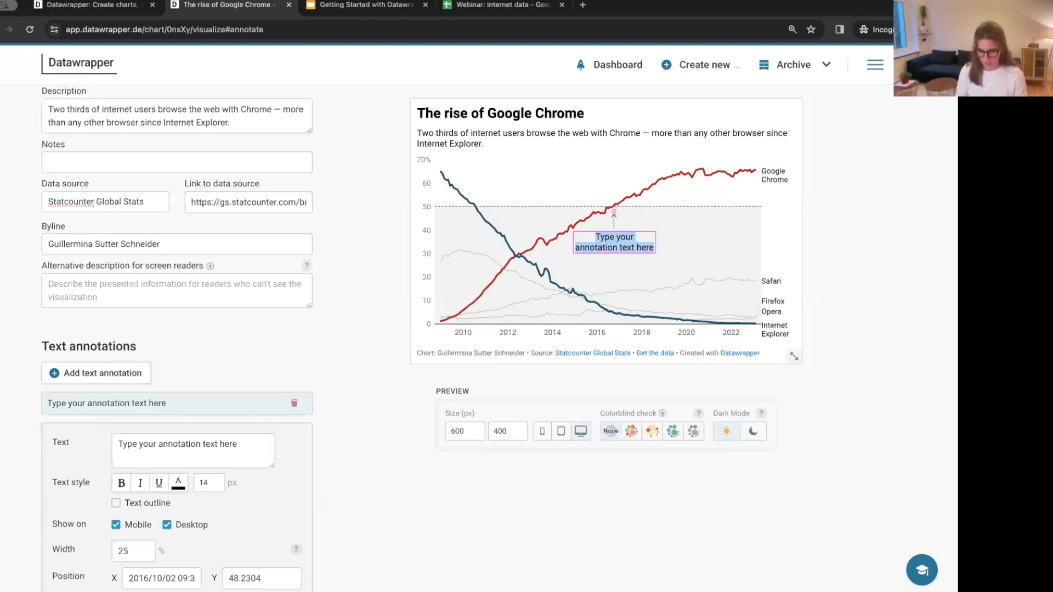
pyautogui.write('Google Chrome re')
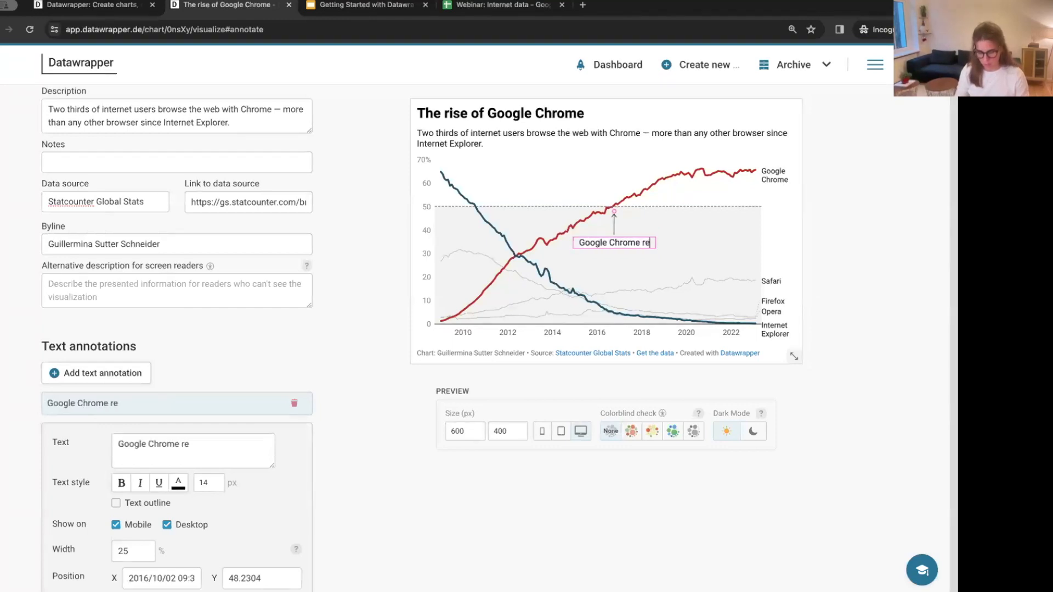
pyautogui.write('aches 50')
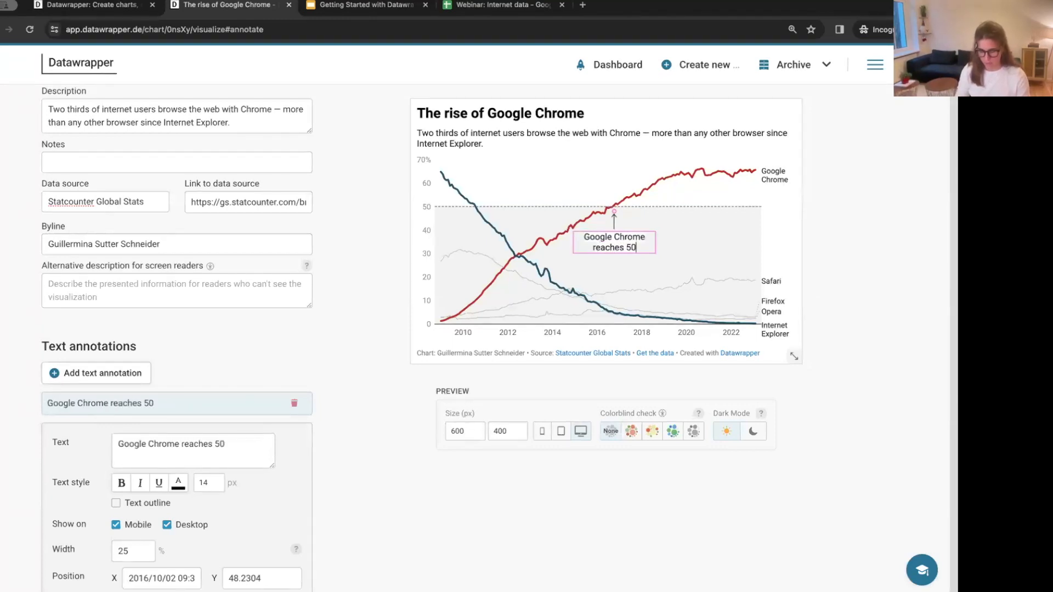
pyautogui.write('% of market')
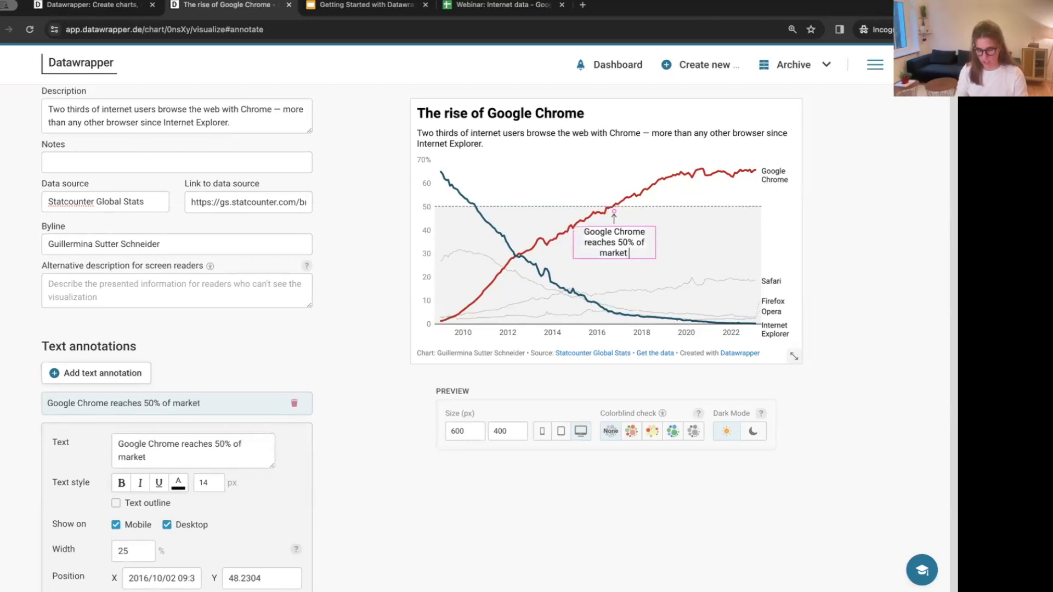
pyautogui.write(' share.')
pyautogui.click(566, 318)
# Give the 50% market share annotation a text outline and set its font size to 13 px
pyautogui.scroll(-1, 229, 461)
pyautogui.click(117, 459)
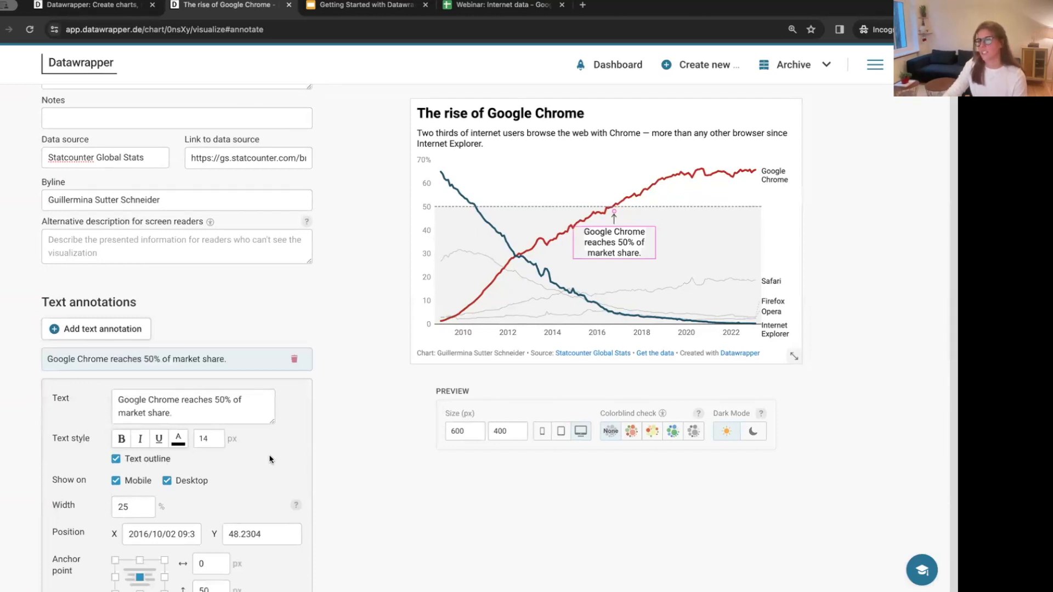
pyautogui.scroll(-3, 145, 455)
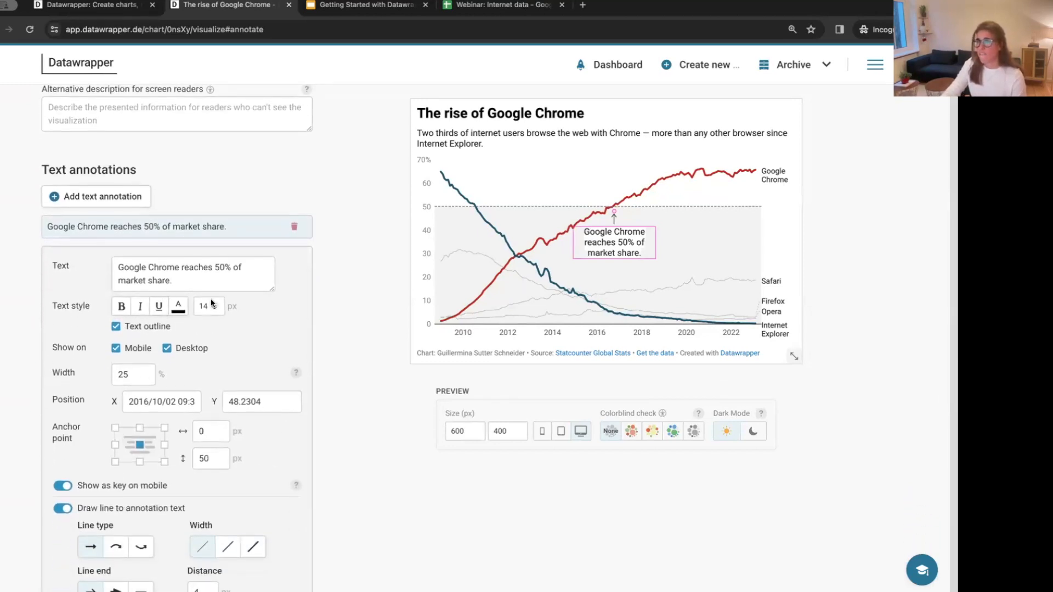
pyautogui.click(212, 308)
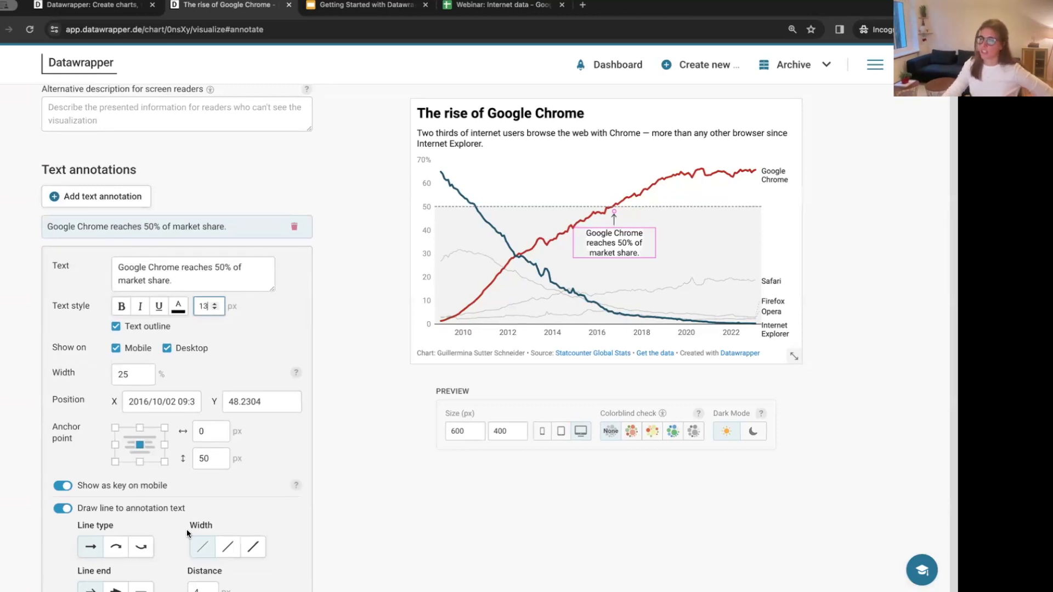
# Use the downward-curving arrow for the annotation's line, shift its text to the right of the crossing point, and close its settings
pyautogui.scroll(-2, 186, 529)
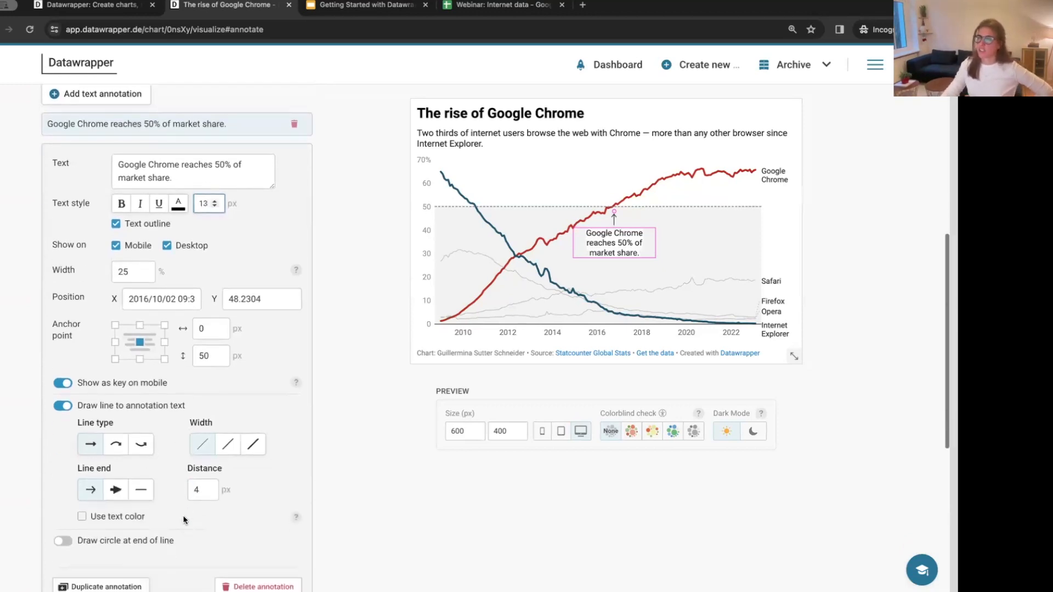
pyautogui.click(144, 448)
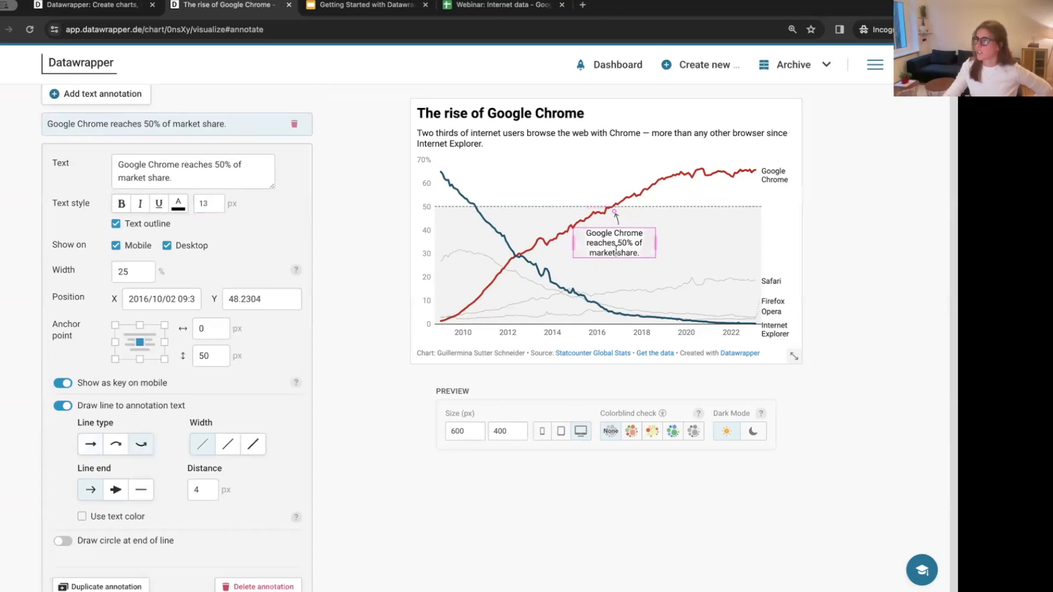
pyautogui.moveTo(627, 258)
pyautogui.mouseDown()
pyautogui.moveTo(687, 239)
pyautogui.moveTo(645, 239)
pyautogui.moveTo(654, 236)
pyautogui.moveTo(685, 238)
pyautogui.moveTo(678, 254)
pyautogui.mouseUp()
pyautogui.click(855, 225)
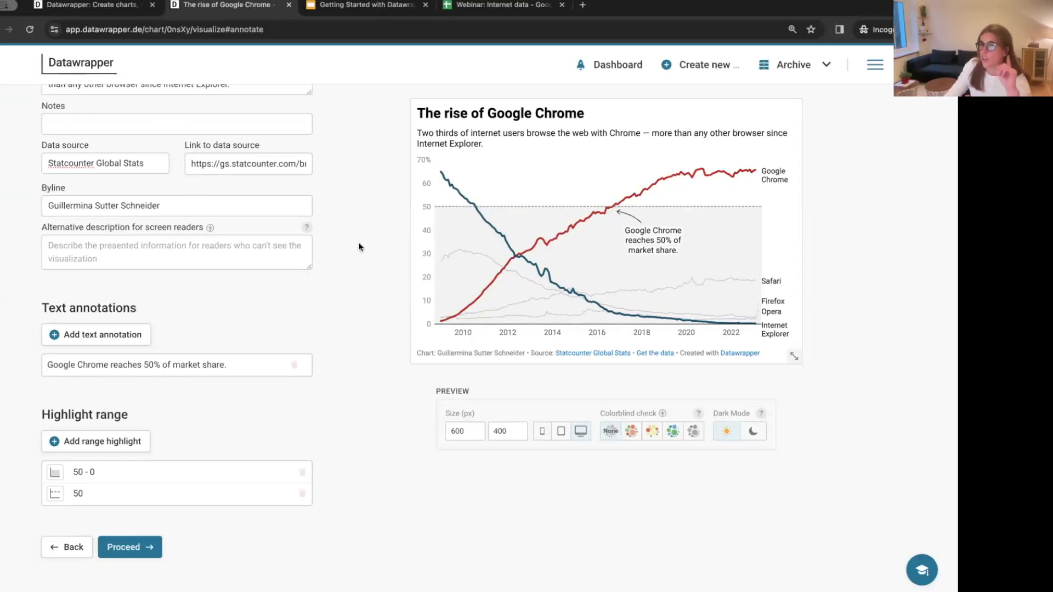
# Return to the chart's refinement settings and set the line labels to none
pyautogui.scroll(2, 268, 356)
pyautogui.scroll(2, 271, 350)
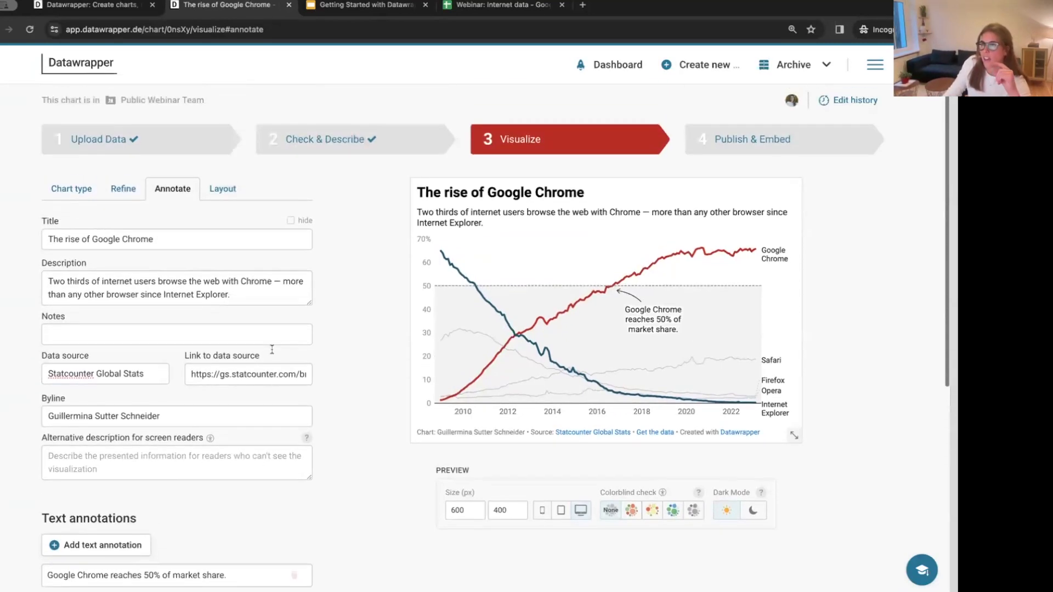
pyautogui.click(120, 199)
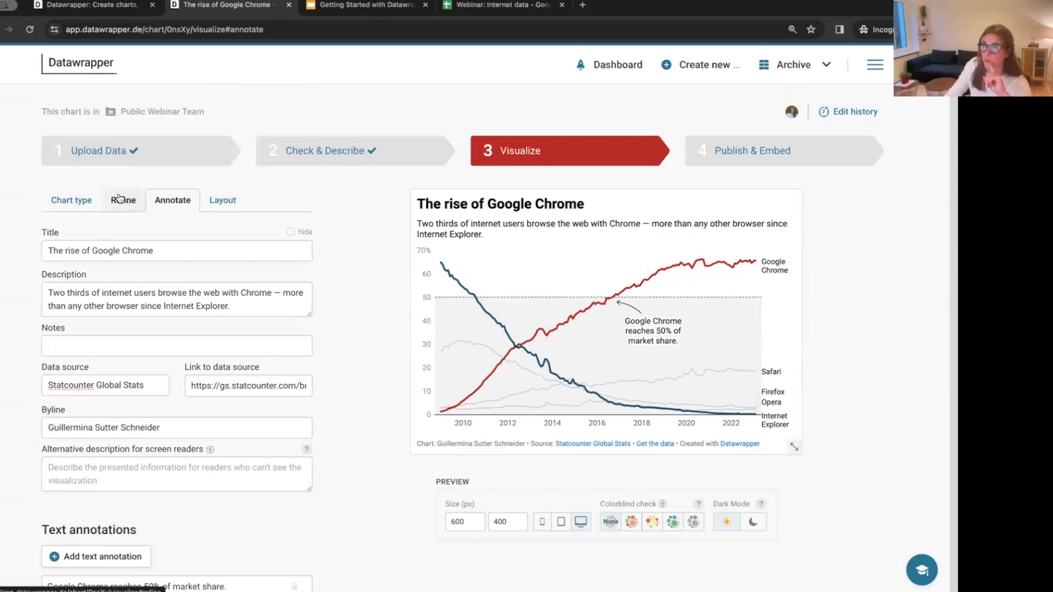
pyautogui.scroll(-1, 113, 241)
pyautogui.scroll(-8, 113, 241)
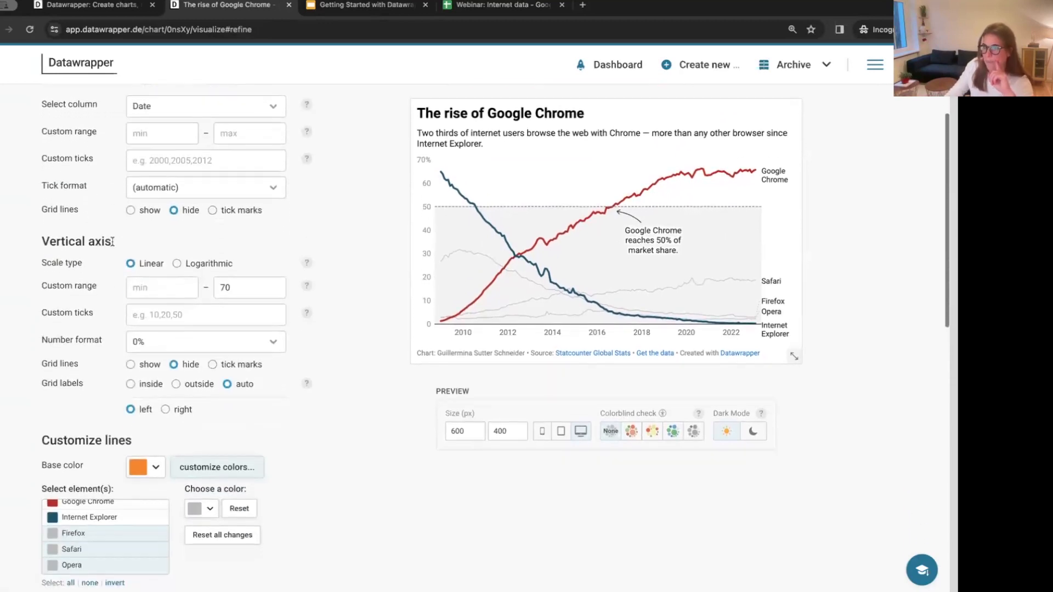
pyautogui.scroll(1, 111, 246)
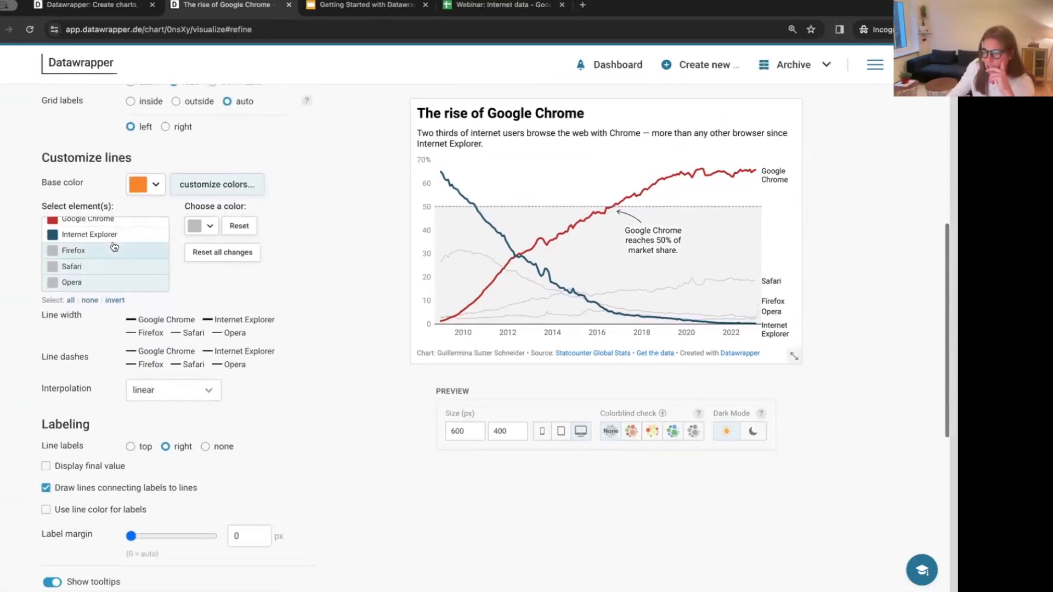
pyautogui.click(217, 449)
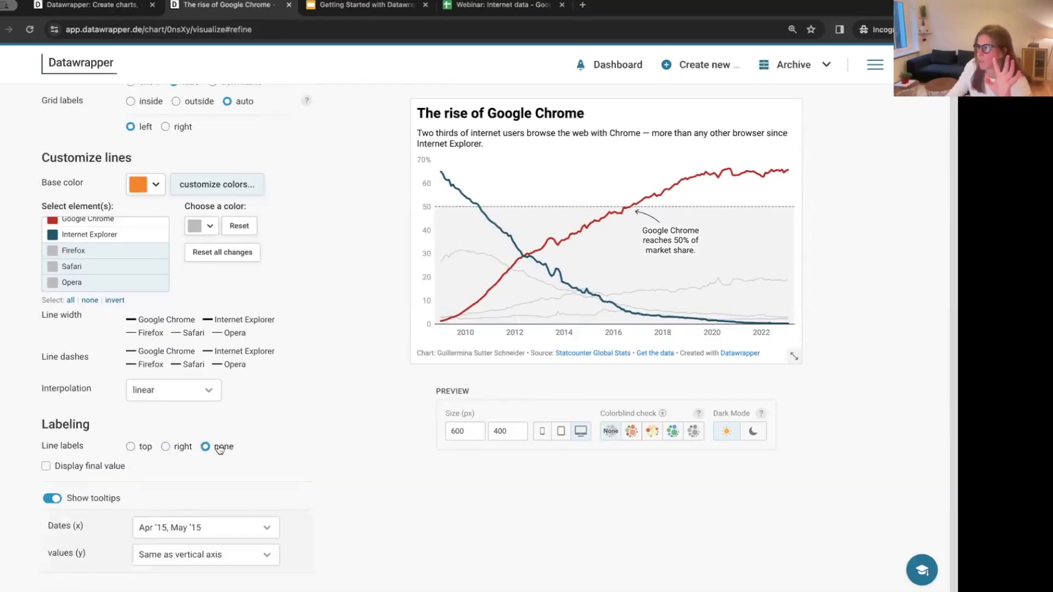
# Return to the annotation settings and add the text annotation "Internet Explorer" beside the upper part of the blue line
pyautogui.scroll(-3, 230, 451)
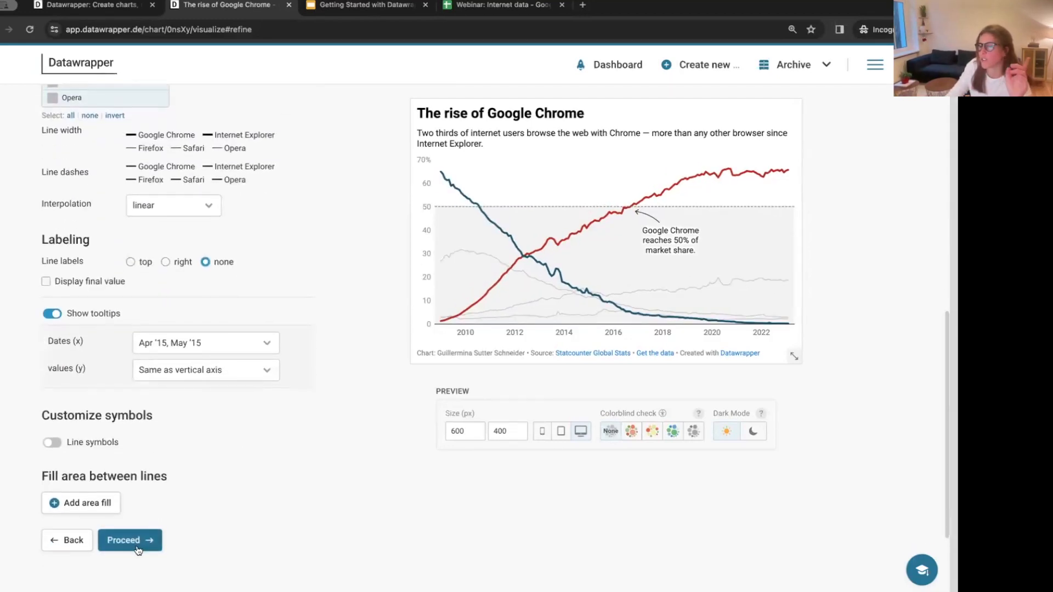
pyautogui.click(138, 542)
pyautogui.scroll(2, 328, 333)
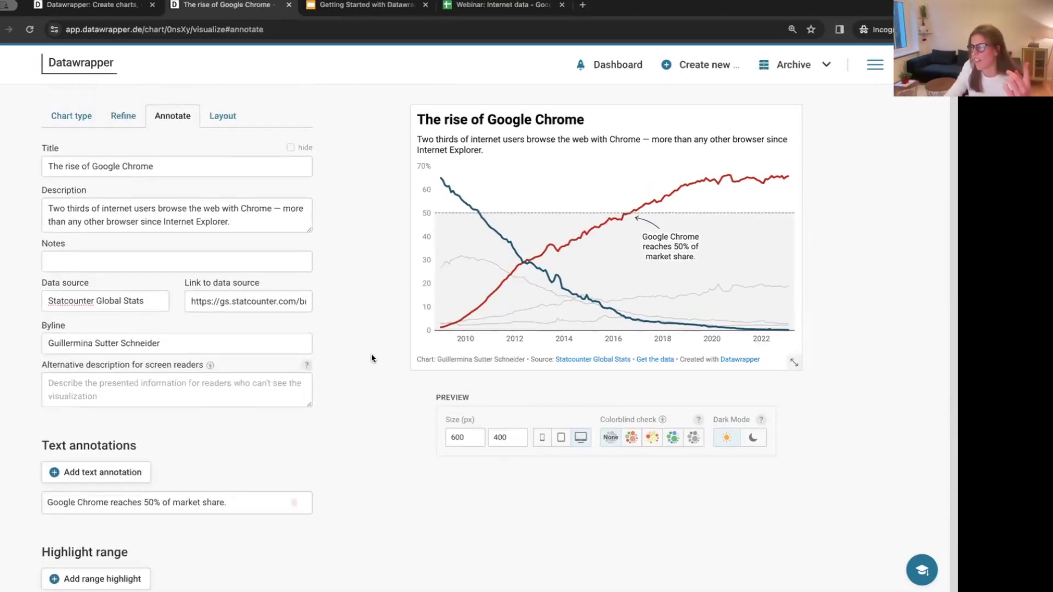
pyautogui.click(116, 475)
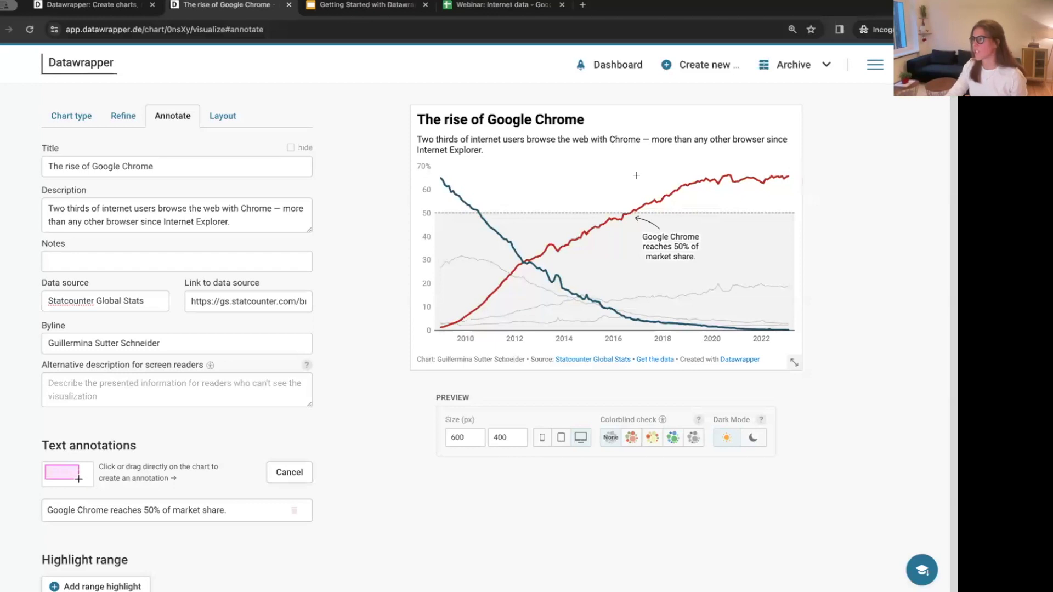
pyautogui.moveTo(470, 195); pyautogui.dragTo(512, 167)
pyautogui.write('I')
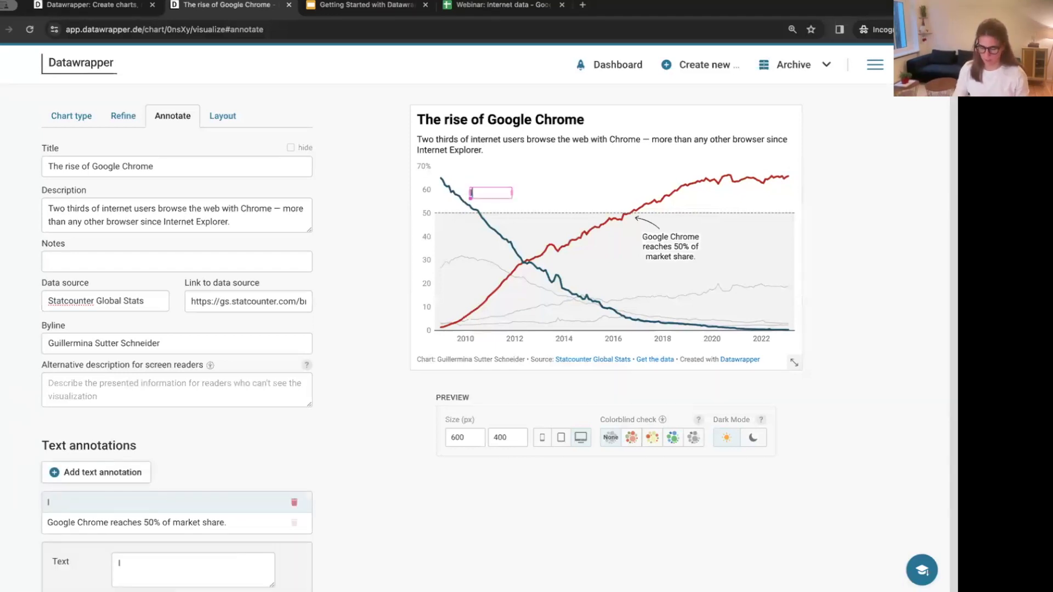
pyautogui.write('nternet Explorer')
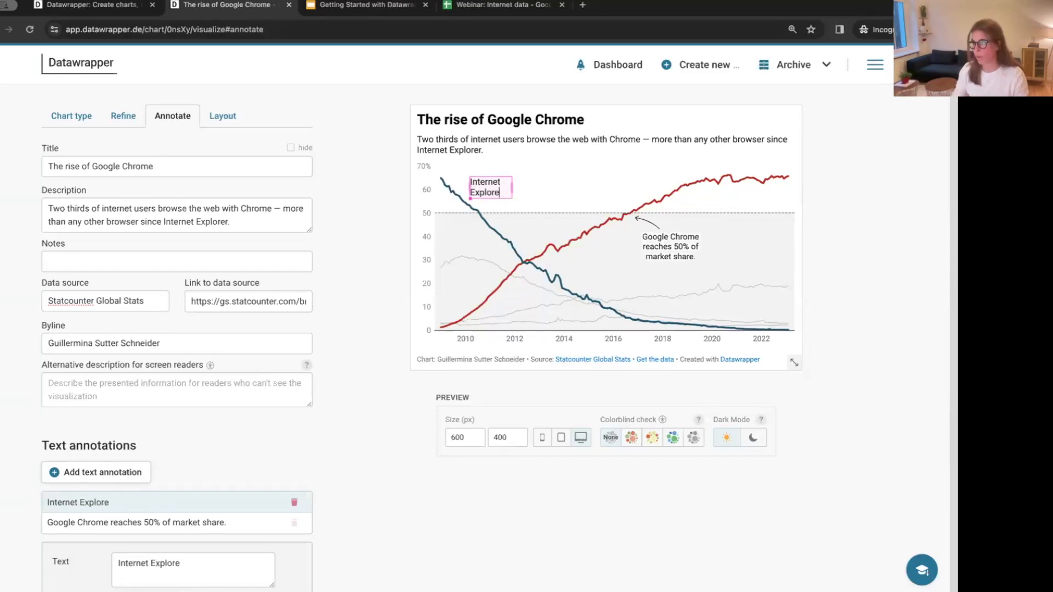
# Make the Internet Explorer annotation bold and dark blue like its line, move it slightly closer to the line, and close its settings
pyautogui.scroll(-2, 343, 277)
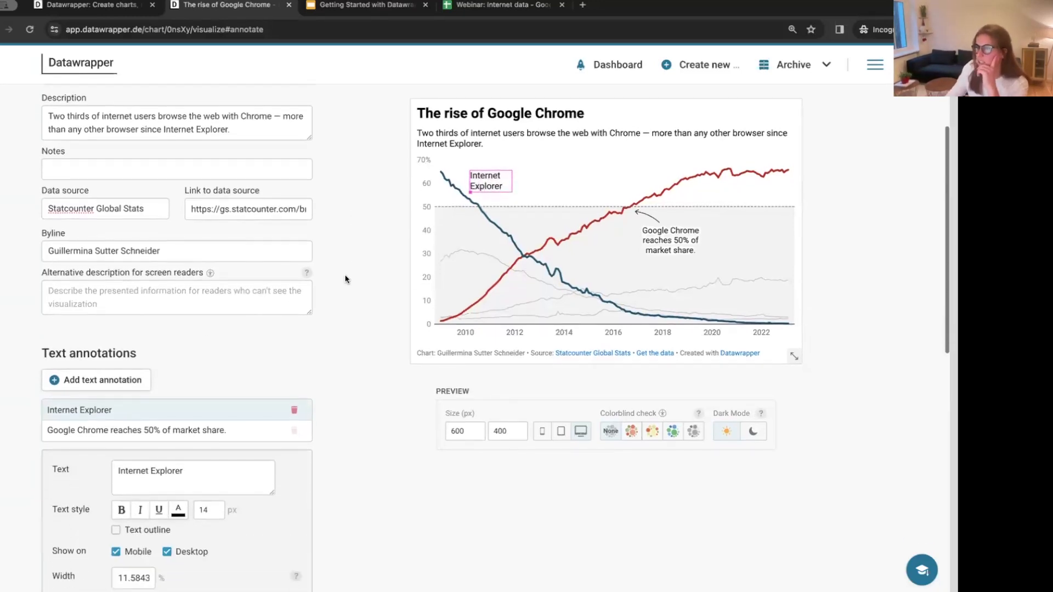
pyautogui.scroll(-1, 350, 377)
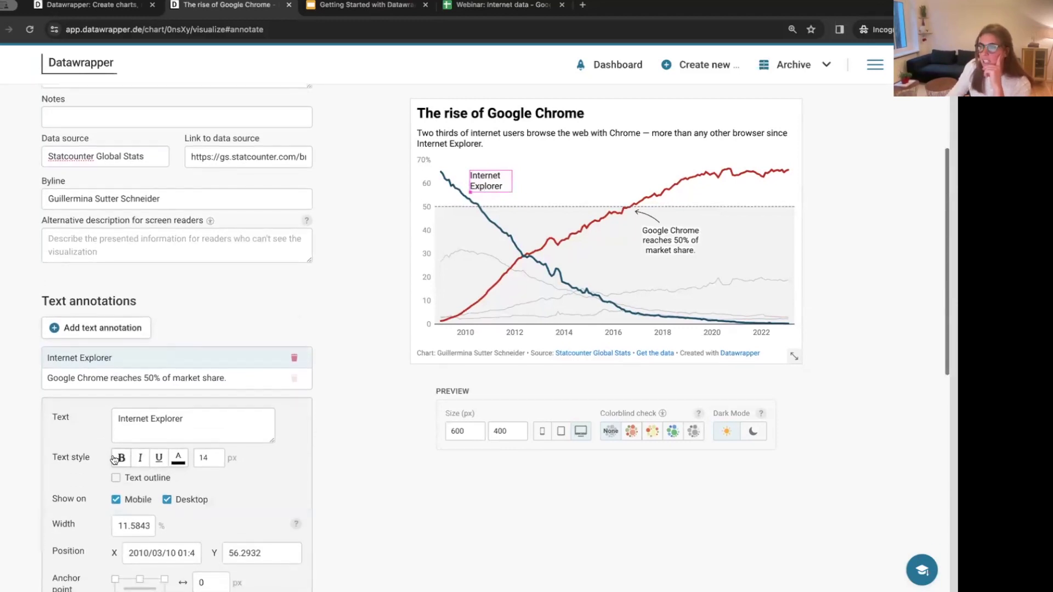
pyautogui.click(120, 458)
pyautogui.click(179, 458)
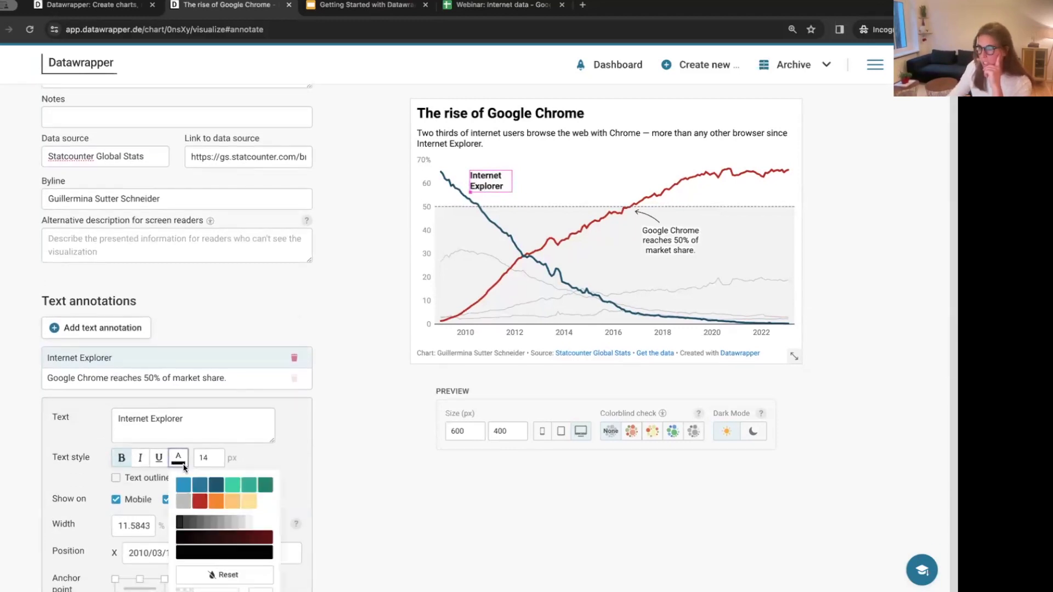
pyautogui.click(215, 486)
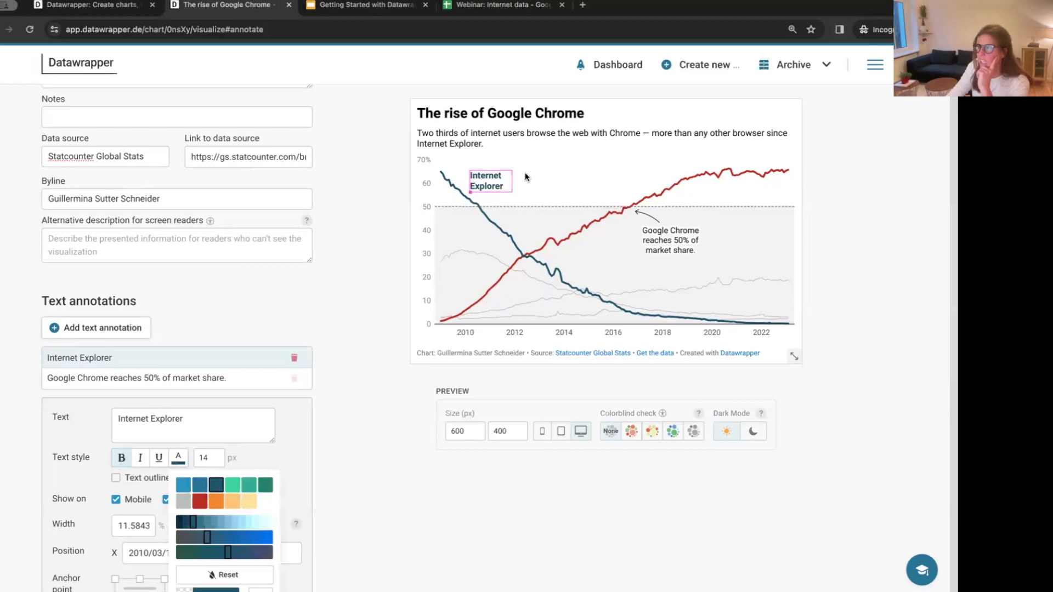
pyautogui.moveTo(502, 195); pyautogui.dragTo(485, 187)
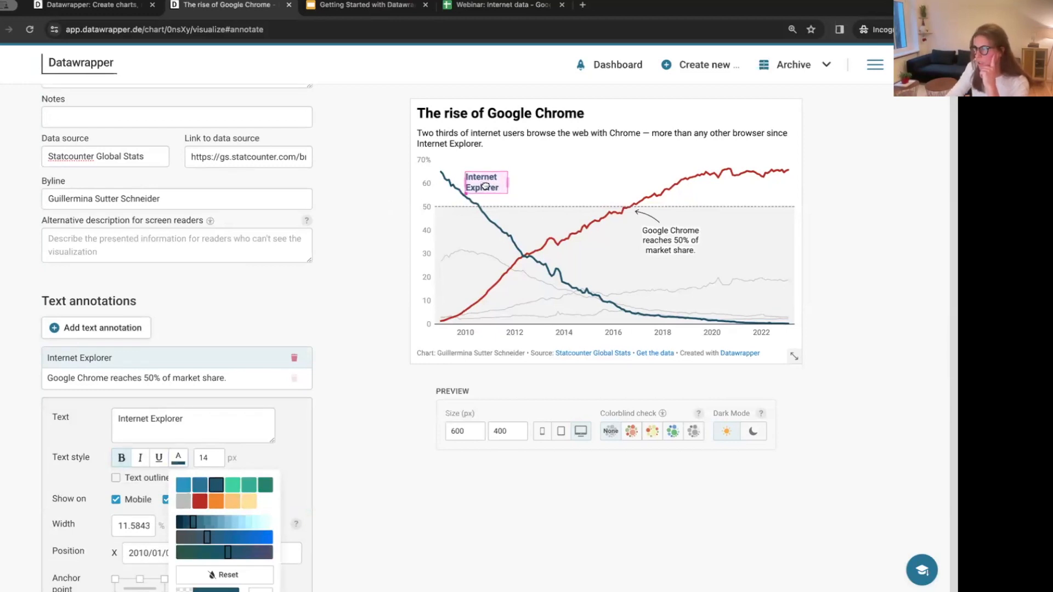
pyautogui.click(355, 211)
# Add the text annotation "Google Chrome" above the end of the red line and make it bold and red
pyautogui.click(127, 328)
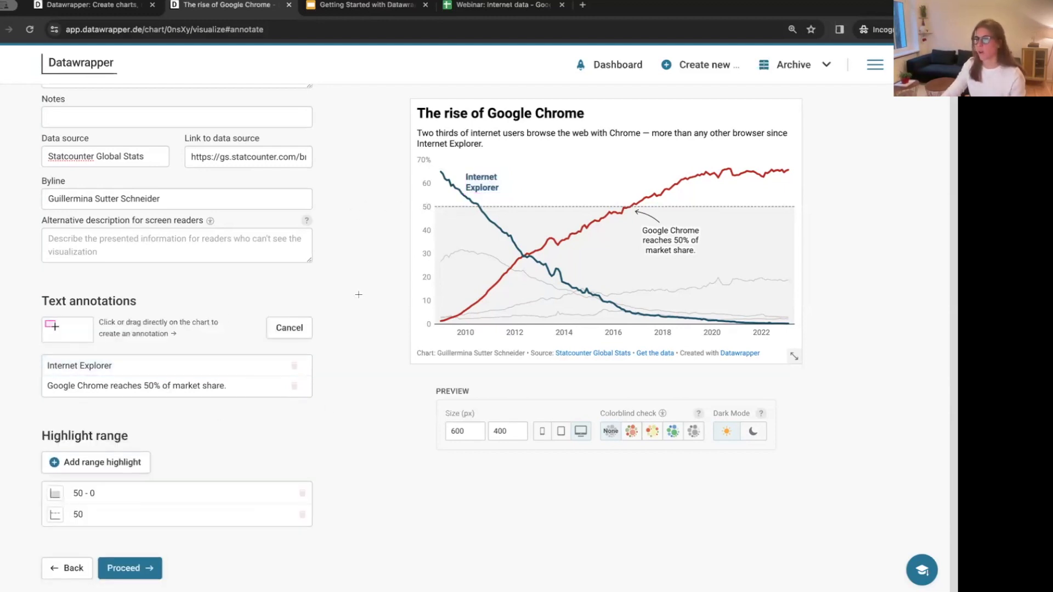
pyautogui.moveTo(786, 166); pyautogui.dragTo(719, 152)
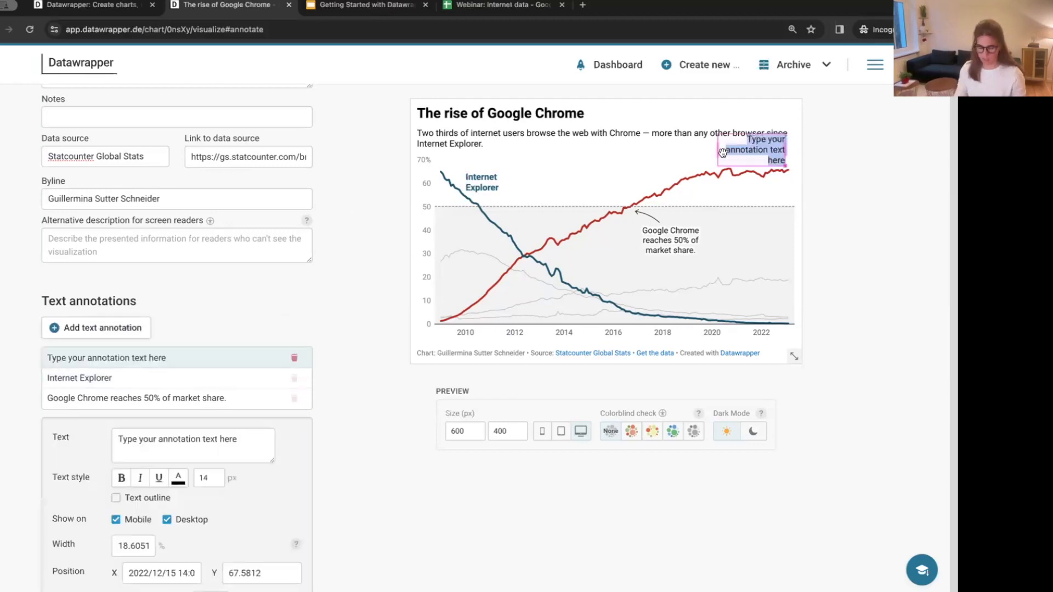
pyautogui.write('Google Chrome')
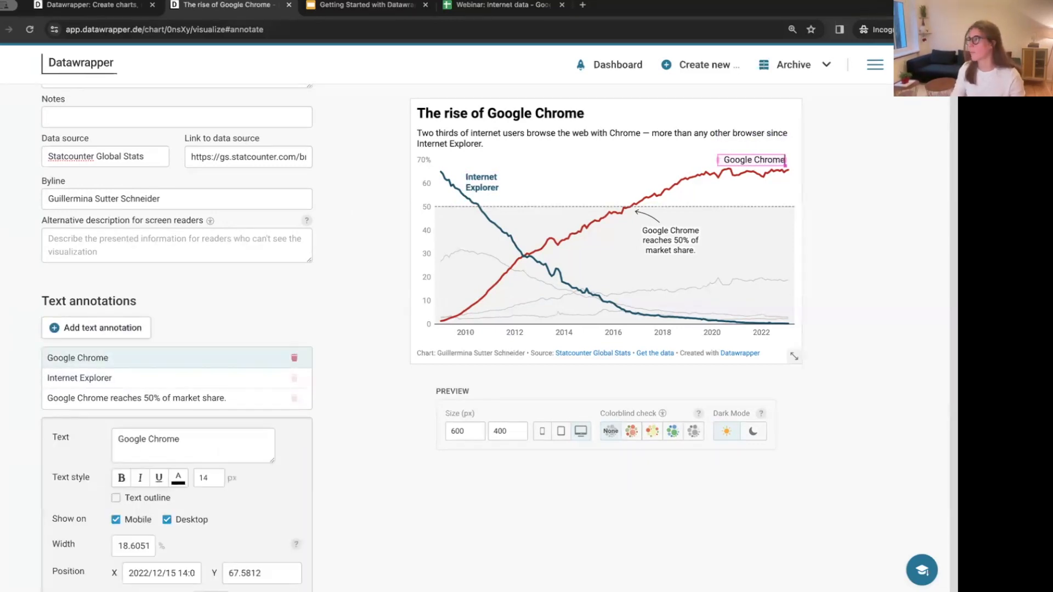
pyautogui.click(121, 478)
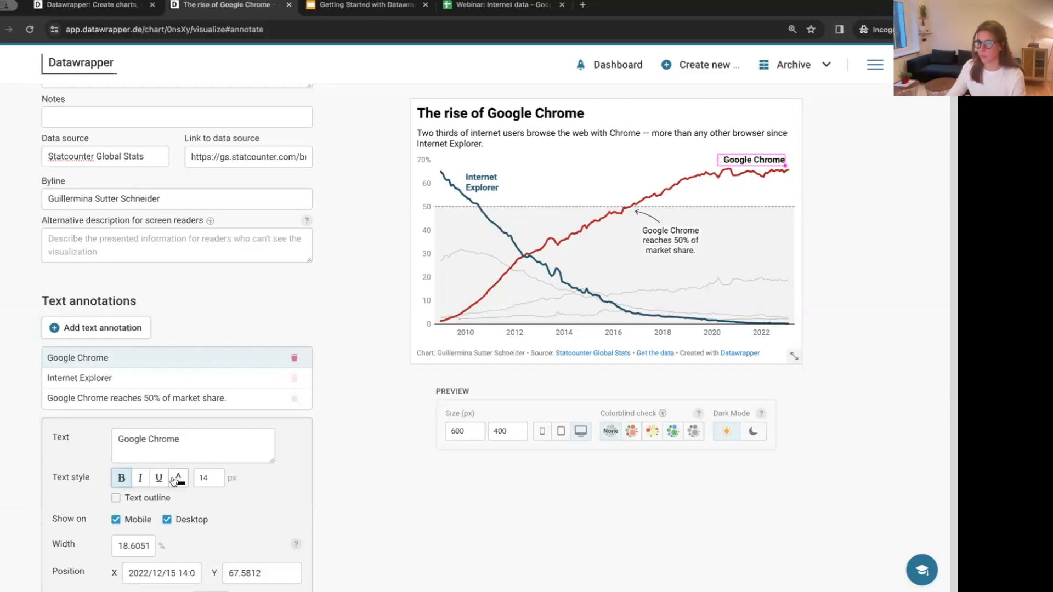
pyautogui.click(171, 482)
pyautogui.click(200, 520)
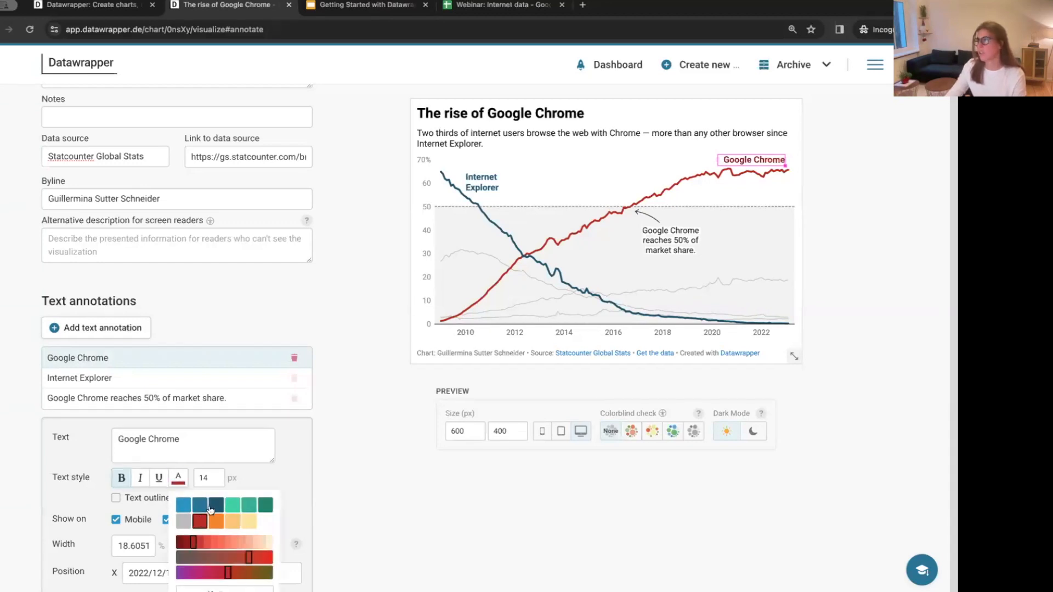
pyautogui.click(364, 384)
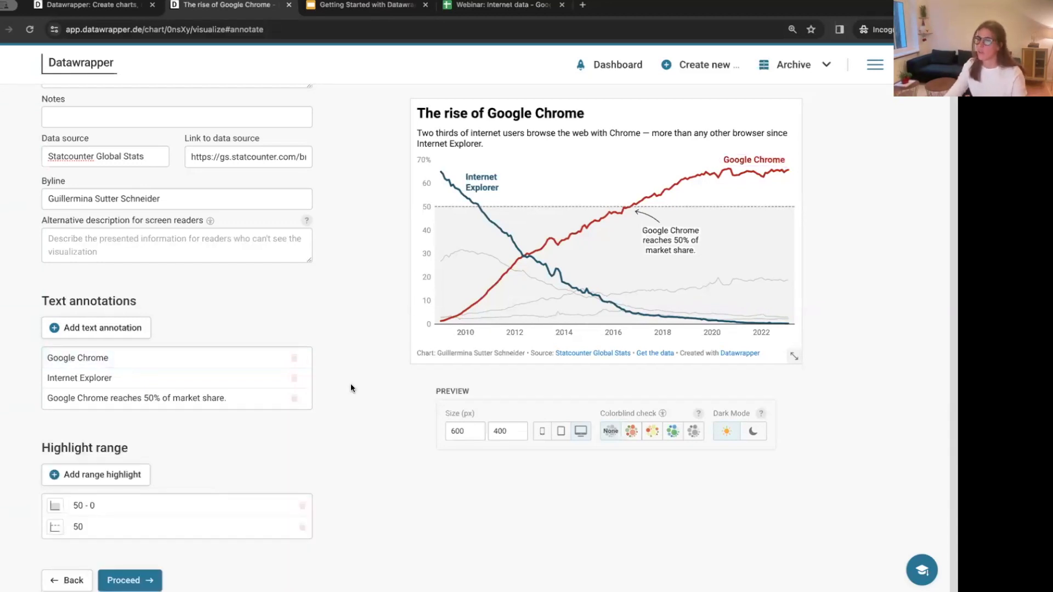
# Add the text annotation "Safari" above the end of the upper gray line and color it gray
pyautogui.click(131, 327)
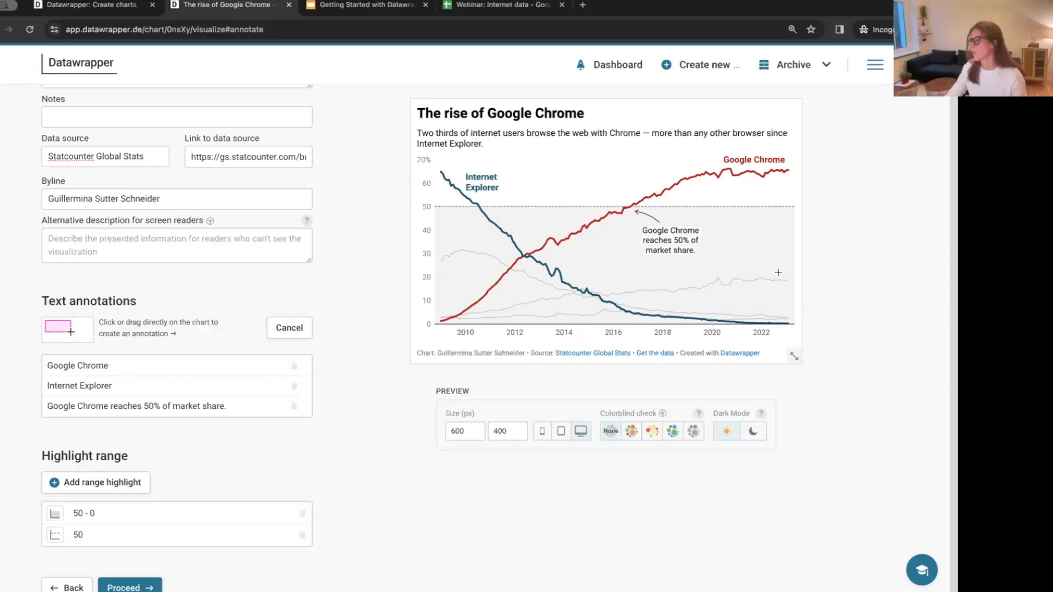
pyautogui.moveTo(785, 276); pyautogui.dragTo(734, 262)
pyautogui.write('Safari')
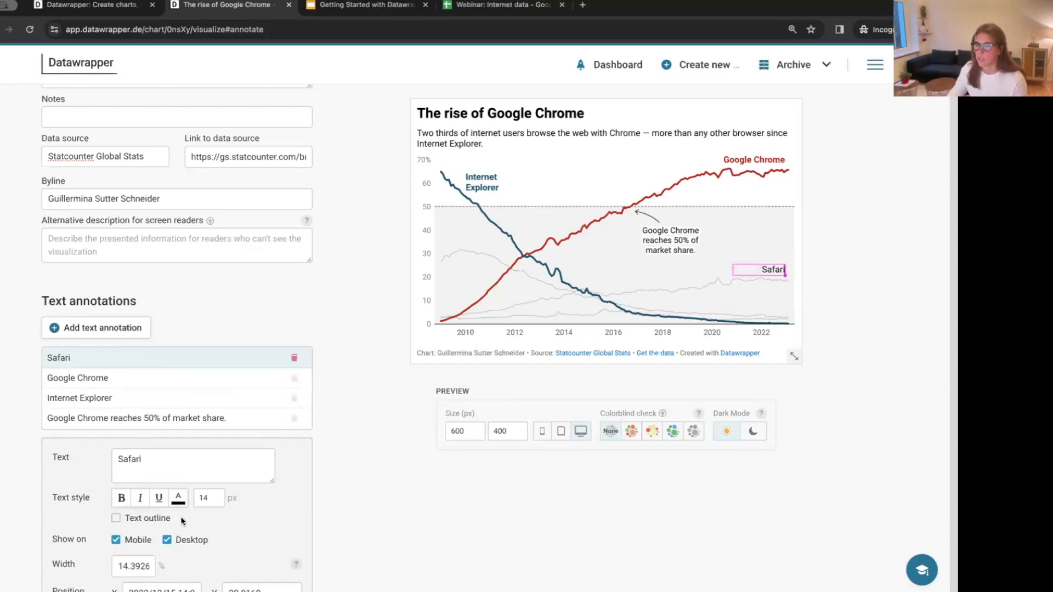
pyautogui.click(178, 498)
pyautogui.click(184, 542)
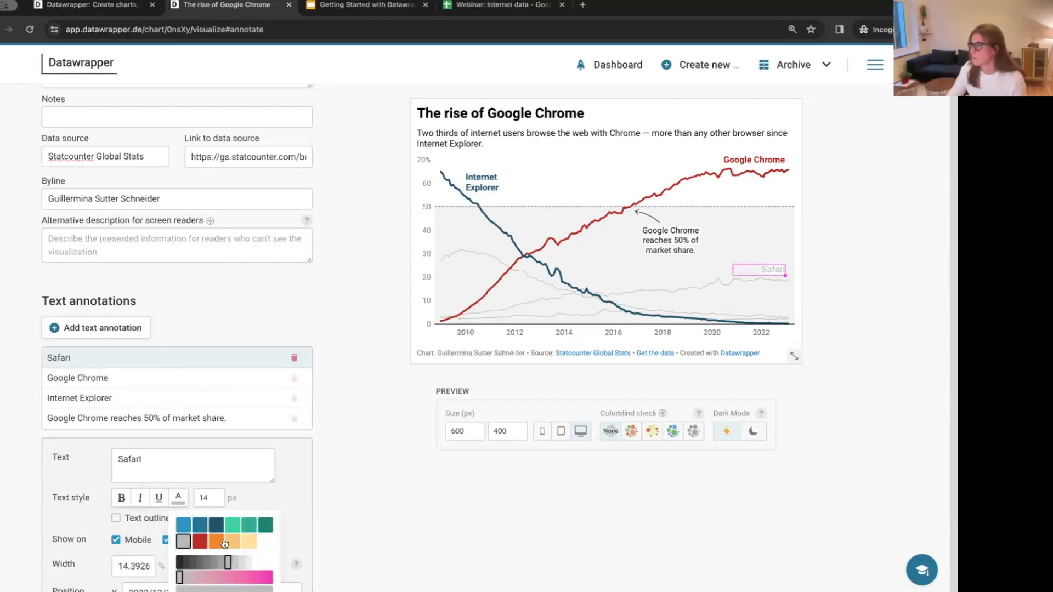
pyautogui.click(359, 521)
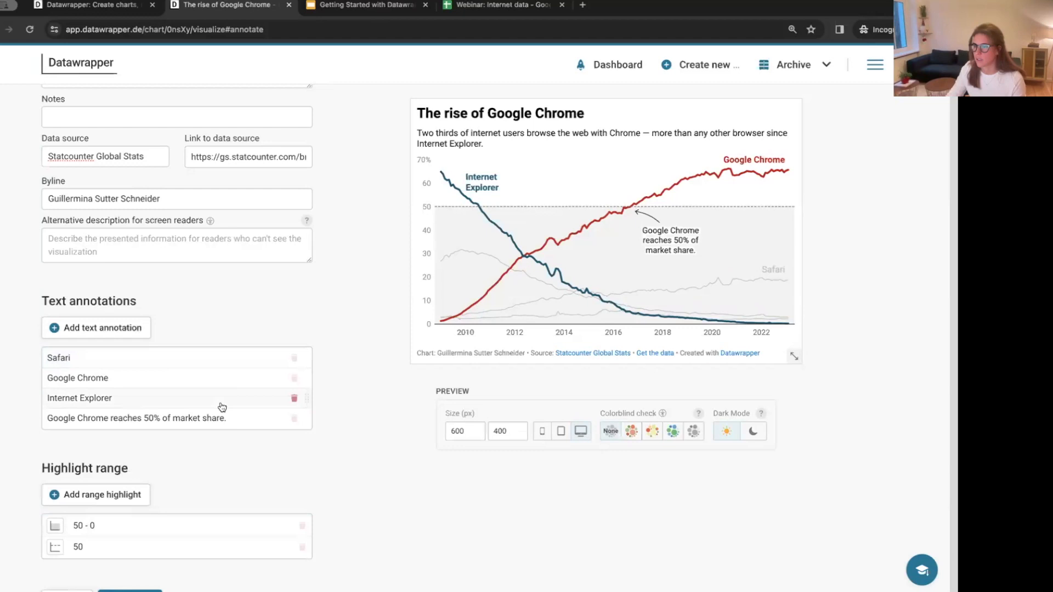
# Enable the text outline for the Safari annotation and close its settings
pyautogui.click(138, 360)
pyautogui.click(134, 520)
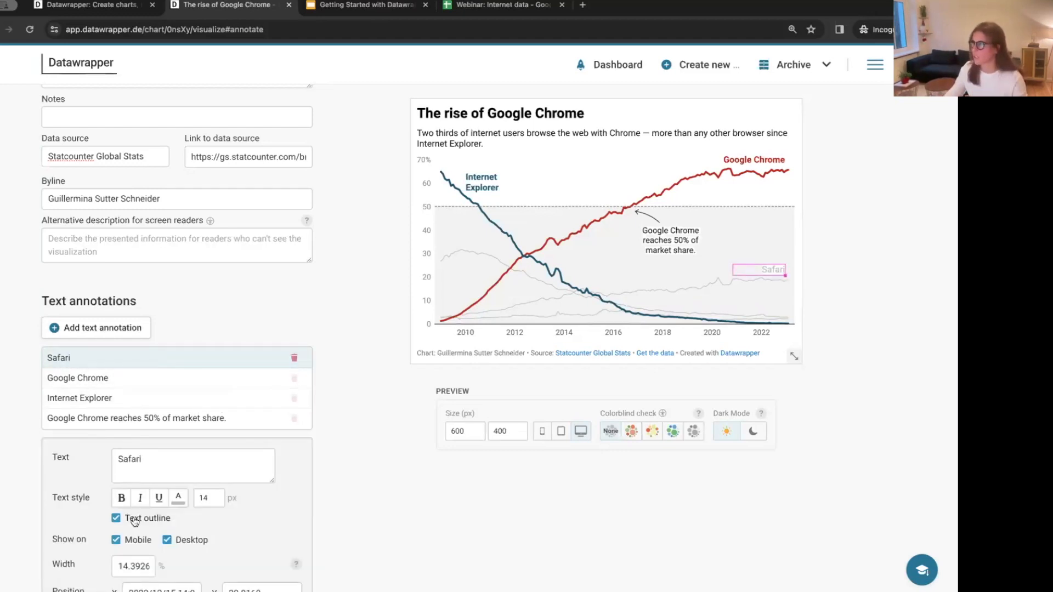
pyautogui.scroll(-1, 352, 363)
pyautogui.click(354, 360)
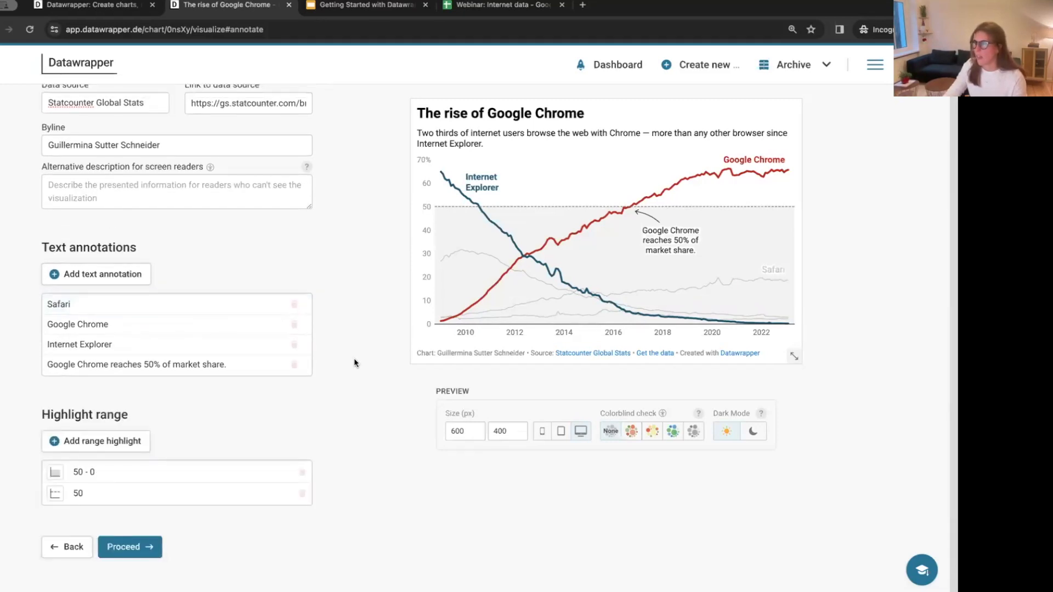
# Add the text annotation "Firefox" above the early peak of the gray line, with a text outline and gray color
pyautogui.click(146, 277)
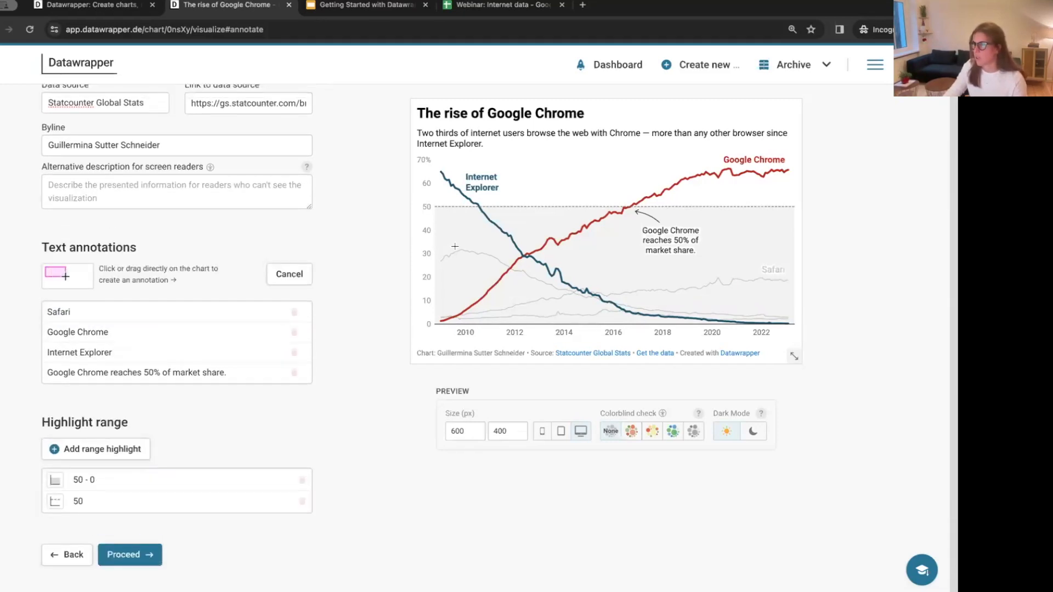
pyautogui.moveTo(456, 247); pyautogui.dragTo(495, 238)
pyautogui.write('F')
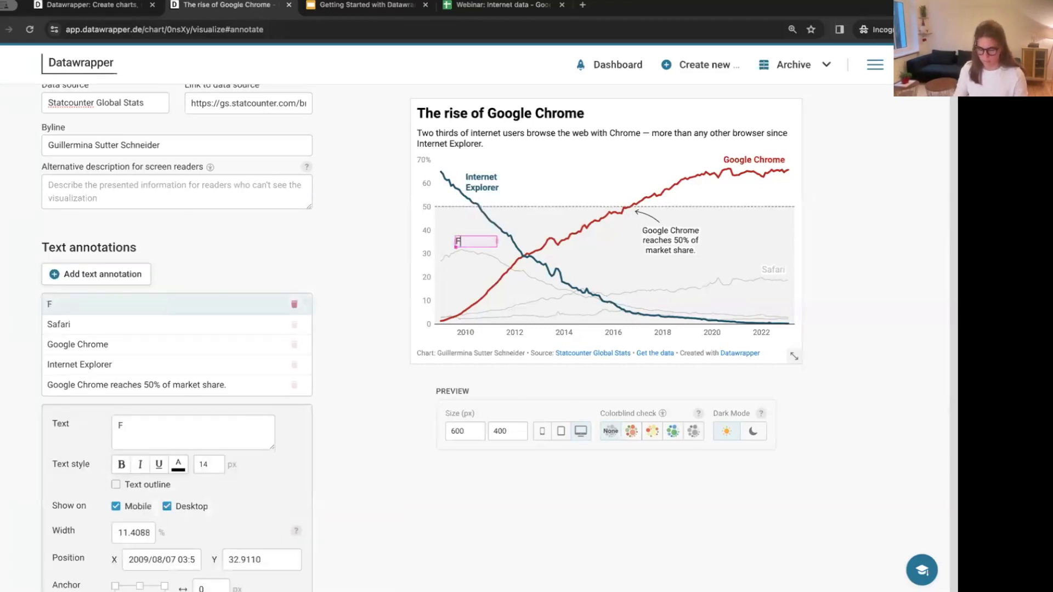
pyautogui.write('irefox')
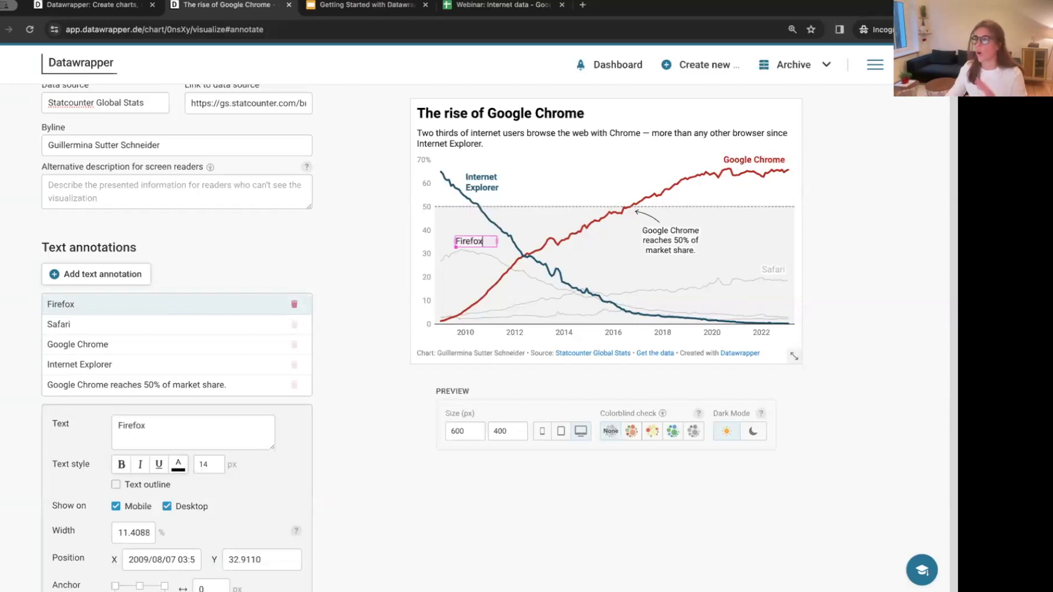
pyautogui.click(140, 484)
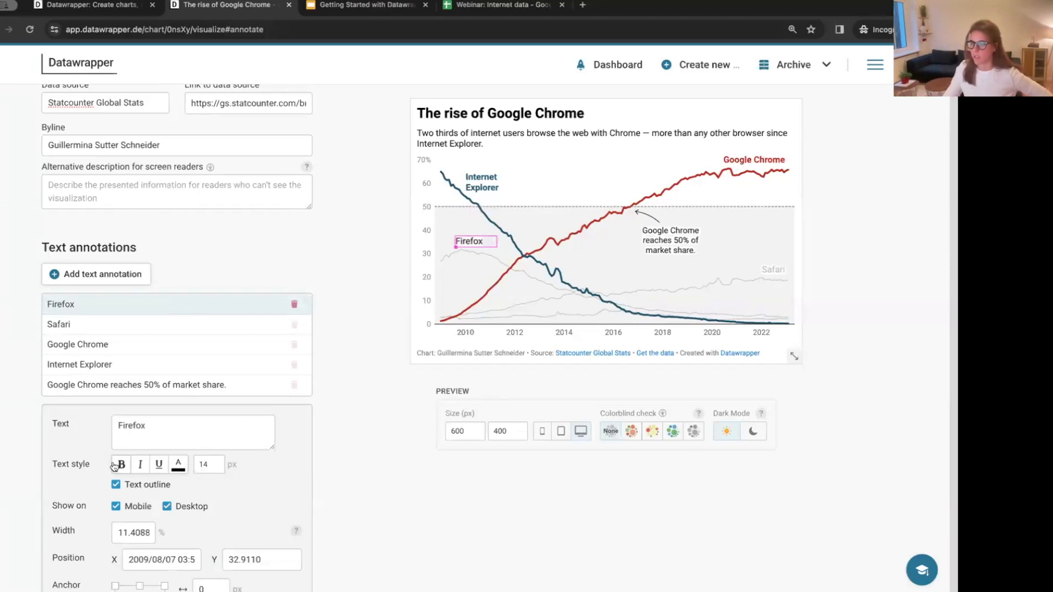
pyautogui.click(180, 466)
pyautogui.click(186, 508)
pyautogui.click(392, 358)
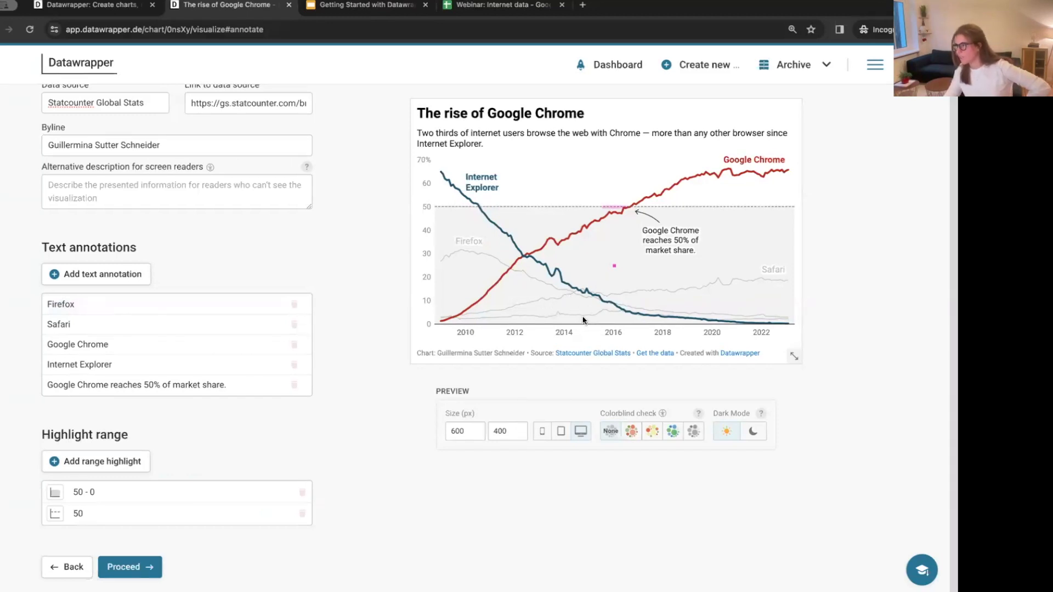
# Move the Firefox annotation slightly closer to its line and close its settings
pyautogui.click(481, 243)
pyautogui.moveTo(481, 243); pyautogui.dragTo(482, 243)
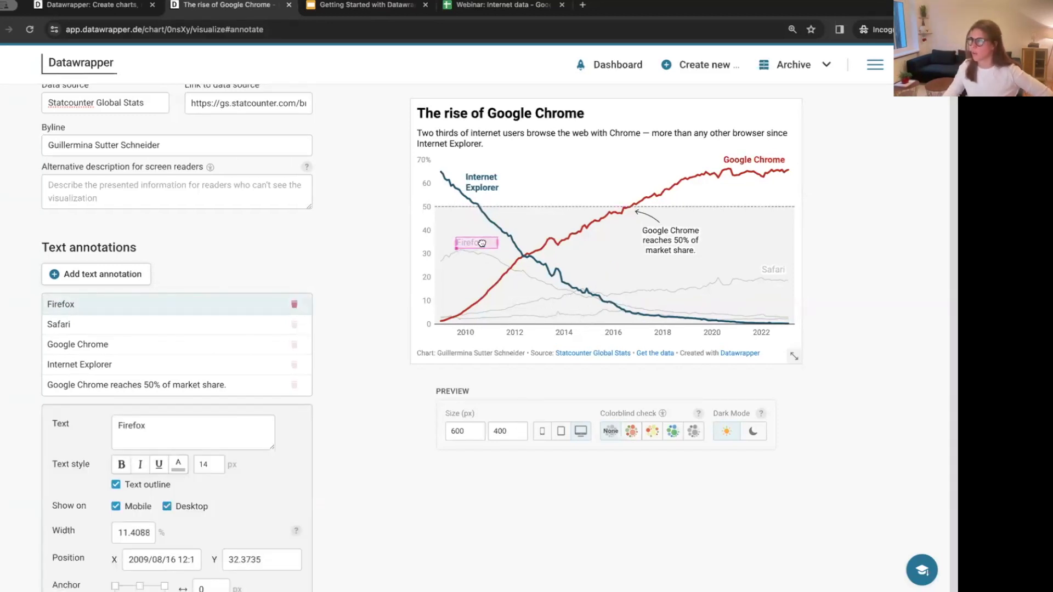
pyautogui.click(375, 394)
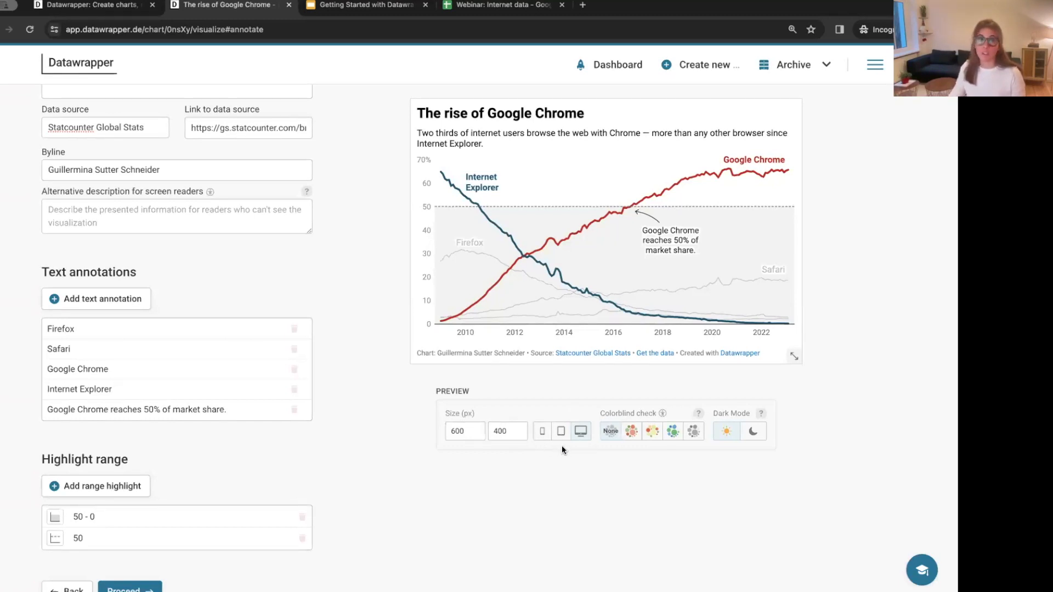
# Switch the preview to mobile size and hide the "Google Chrome reaches 50% of market share." annotation on mobile
pyautogui.click(543, 432)
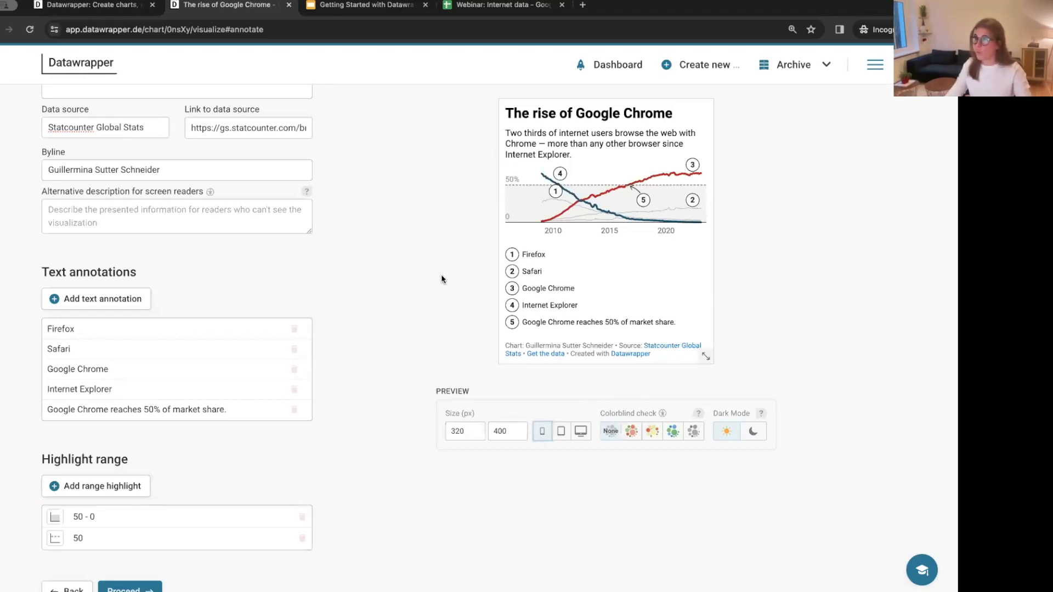
pyautogui.scroll(-1, 401, 263)
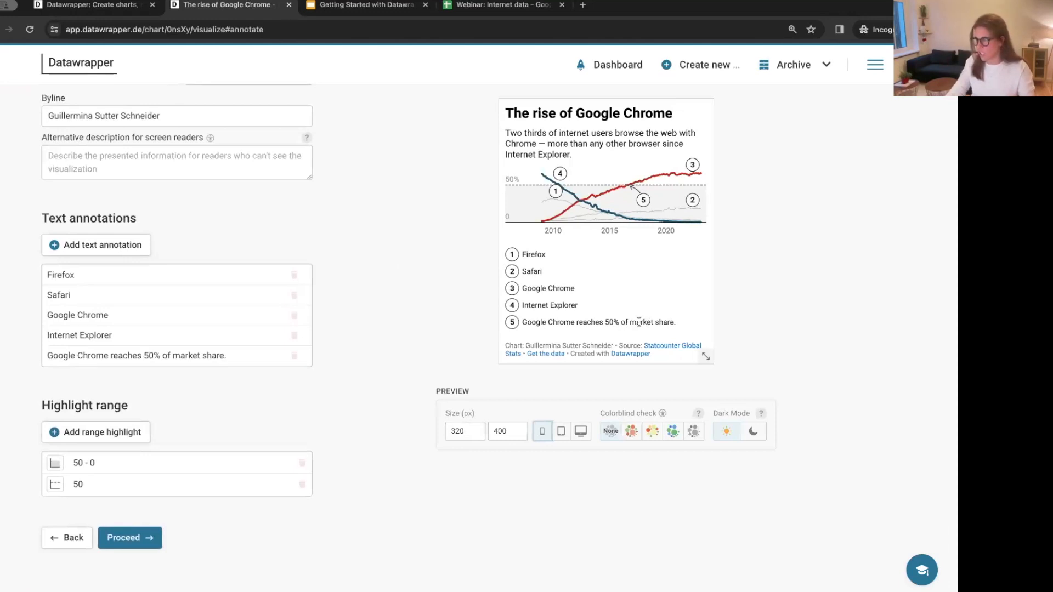
pyautogui.click(192, 356)
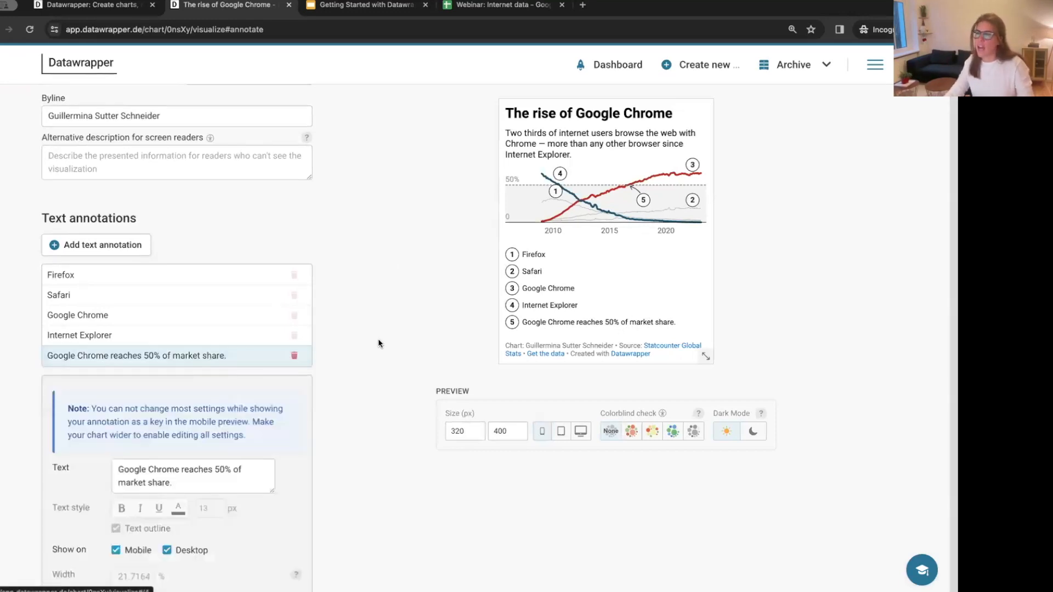
pyautogui.scroll(-3, 380, 343)
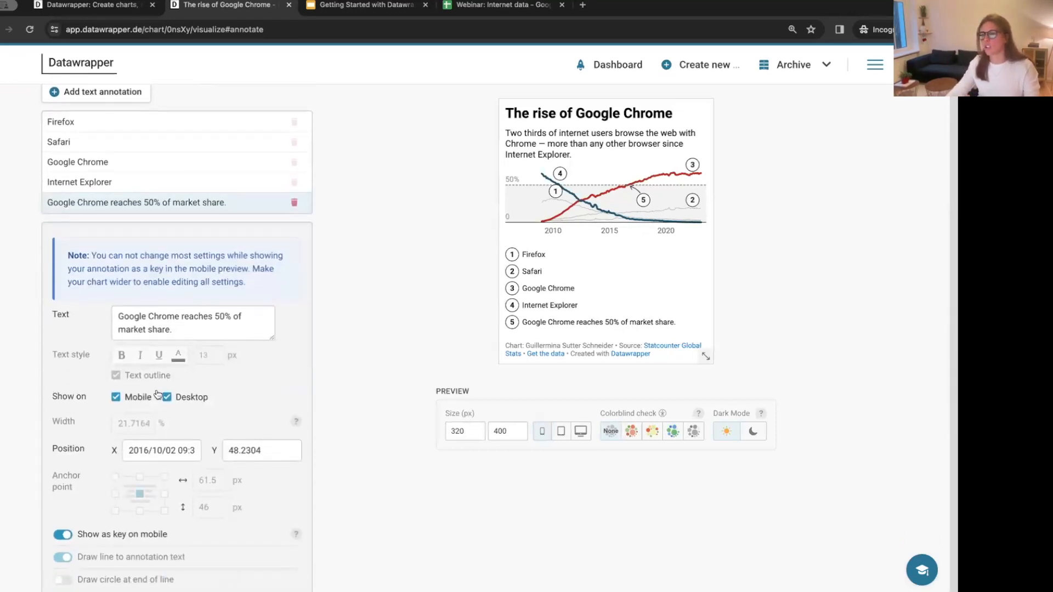
pyautogui.click(127, 399)
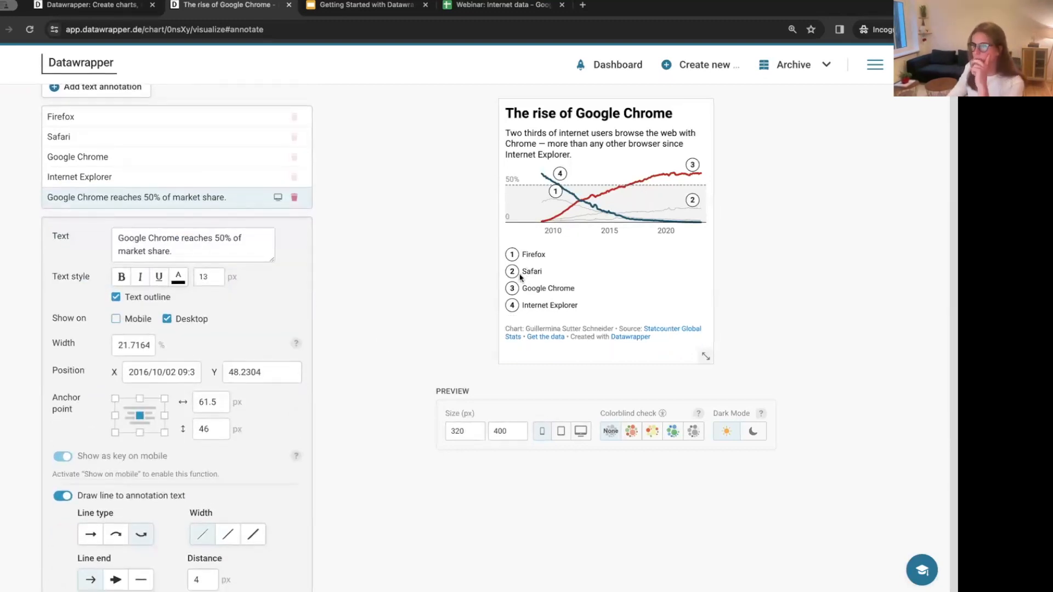
# Hide the Firefox and Safari annotations on mobile and close the annotation settings
pyautogui.click(125, 117)
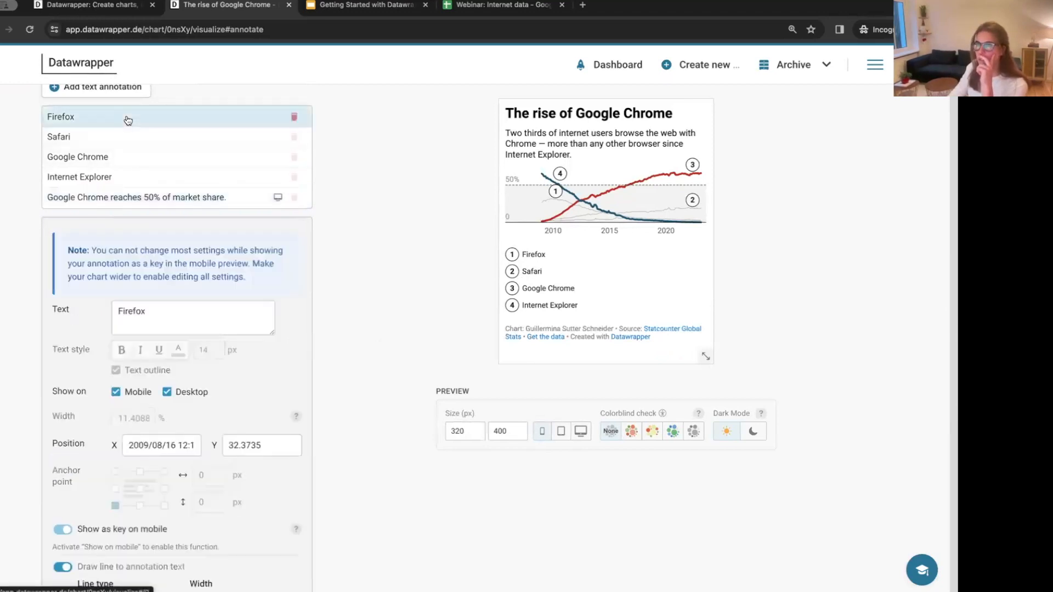
pyautogui.click(135, 394)
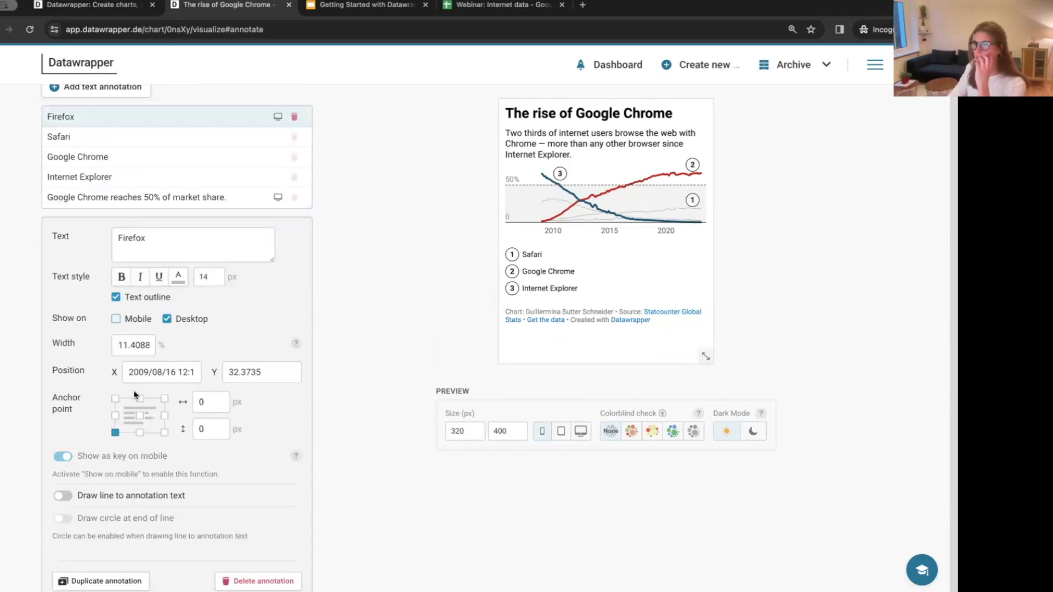
pyautogui.click(126, 144)
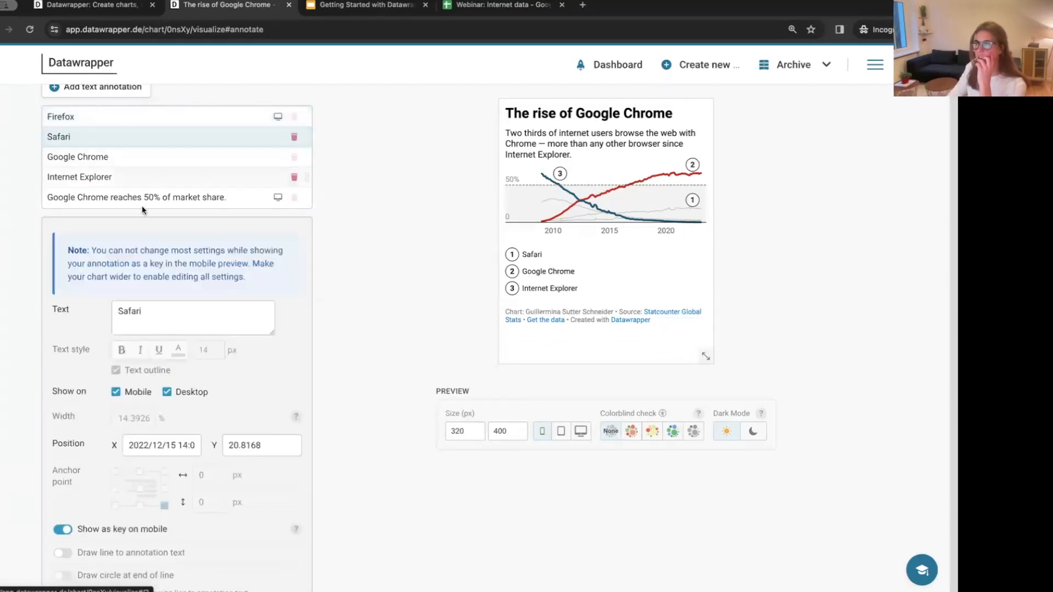
pyautogui.click(127, 392)
pyautogui.click(417, 291)
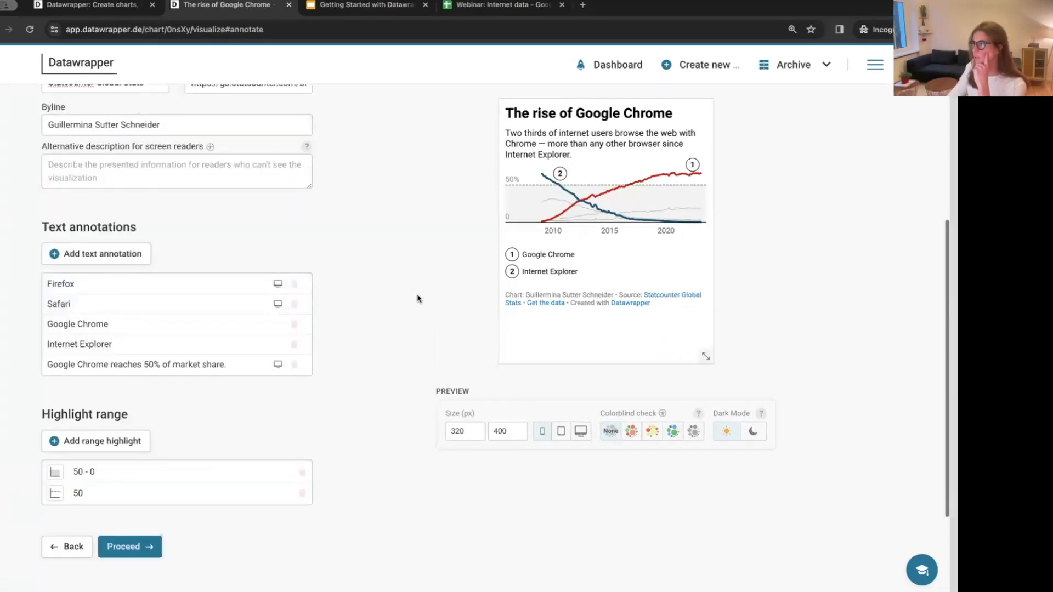
# Stop showing the Google Chrome and Internet Explorer annotations as keys on mobile, and return the preview to desktop size
pyautogui.click(106, 324)
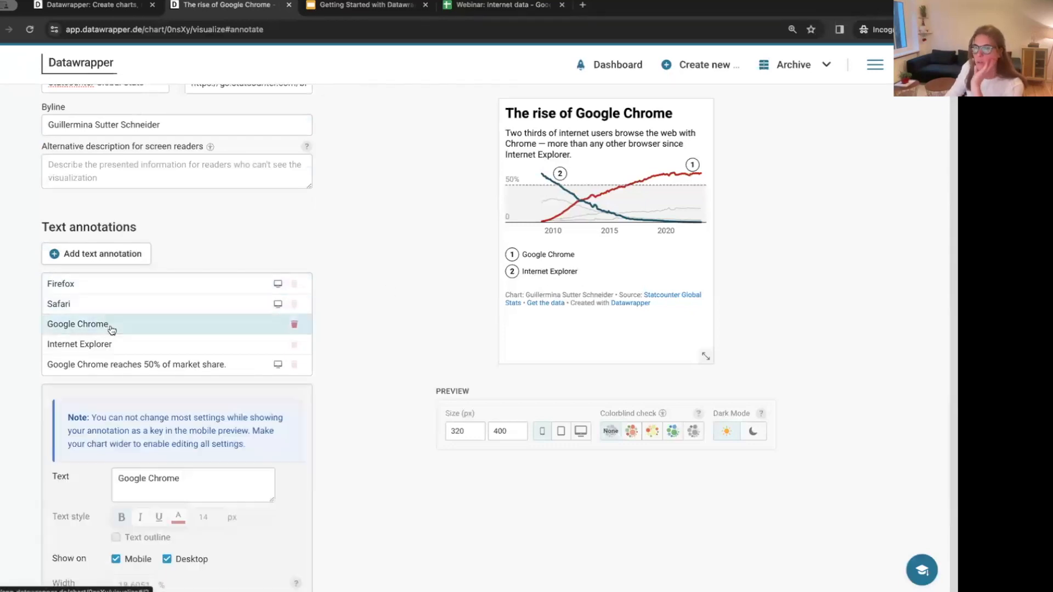
pyautogui.scroll(-2, 379, 400)
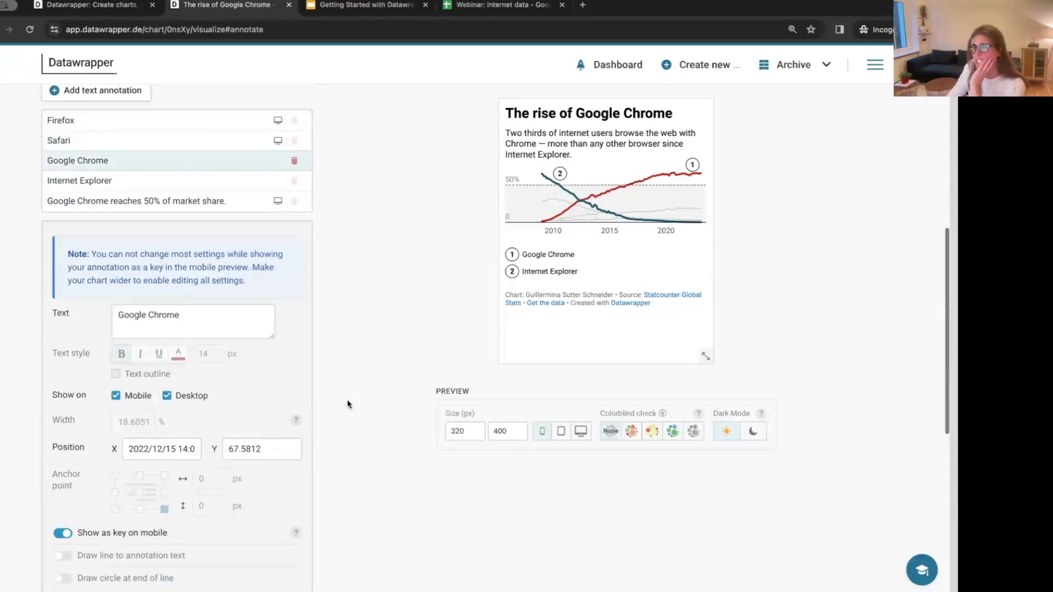
pyautogui.scroll(-2, 308, 417)
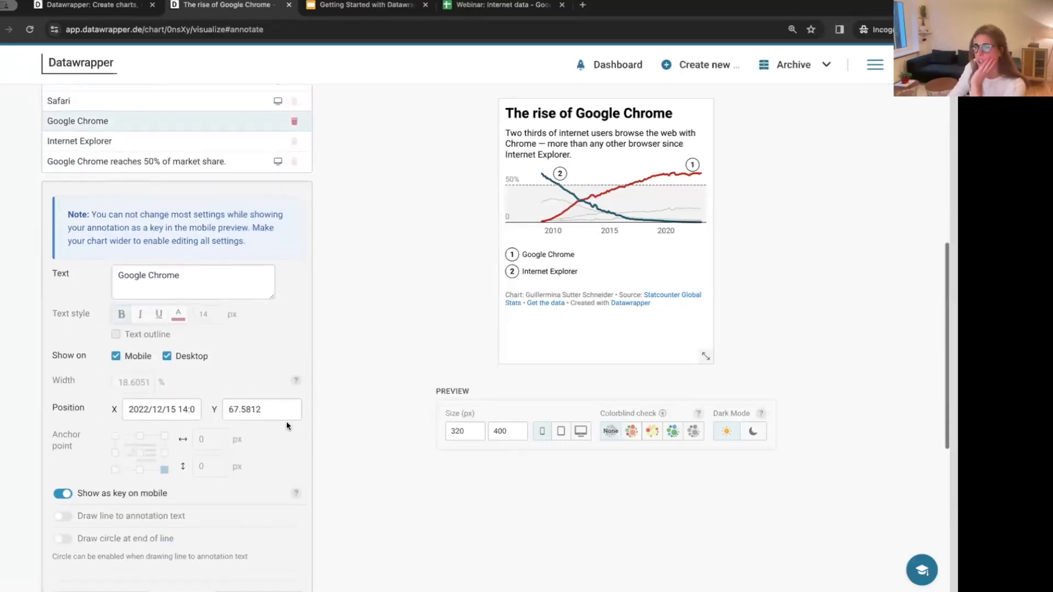
pyautogui.click(111, 496)
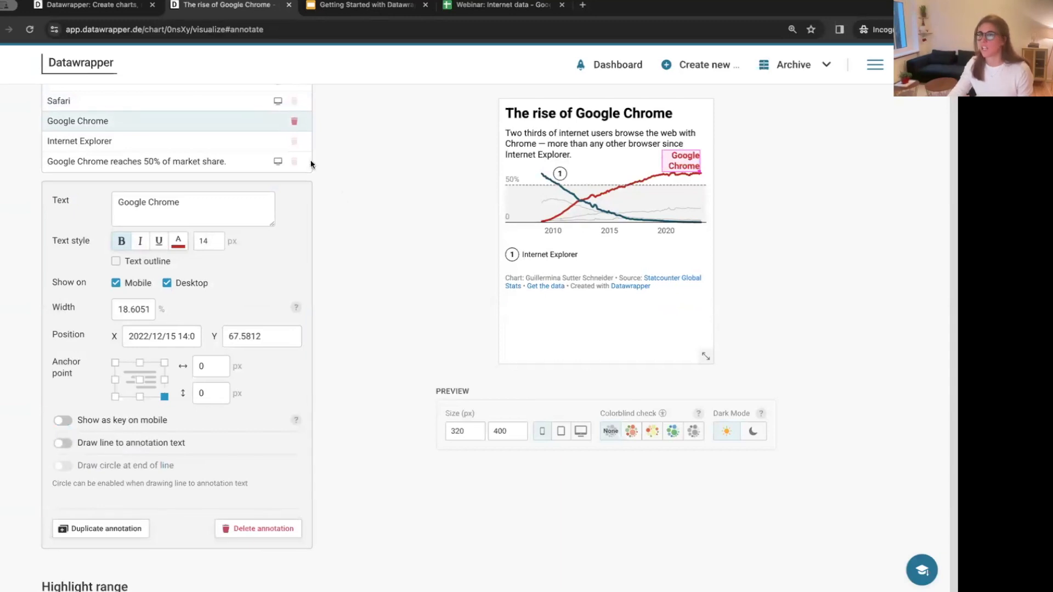
pyautogui.click(188, 139)
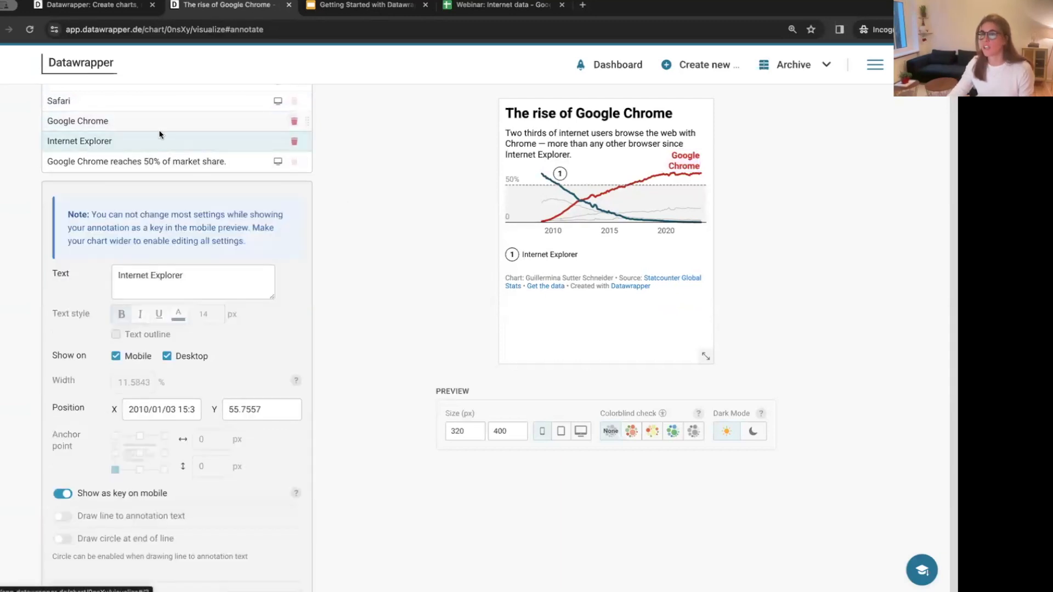
pyautogui.click(114, 493)
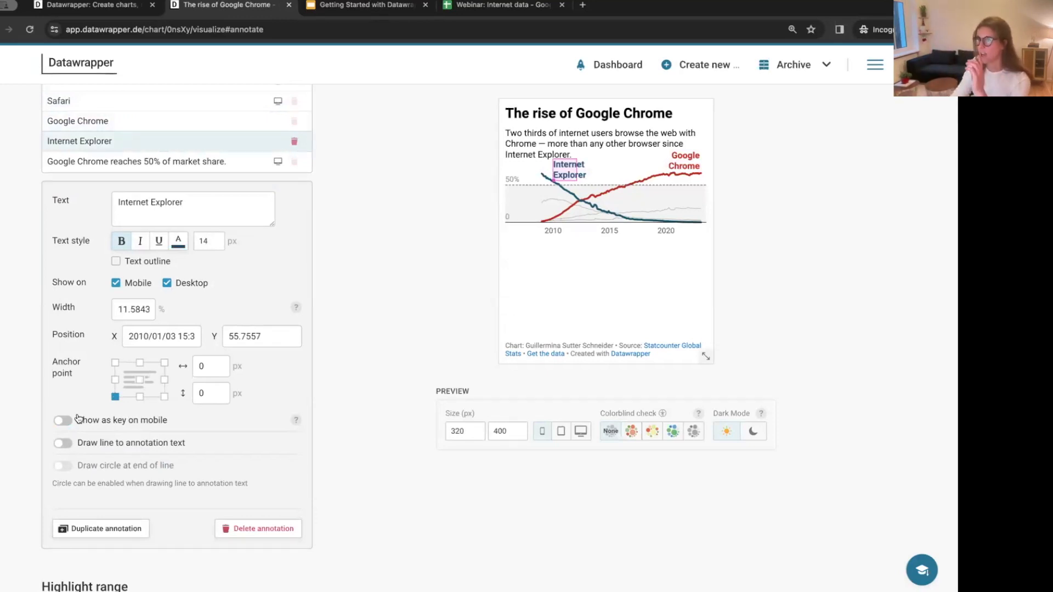
pyautogui.click(582, 431)
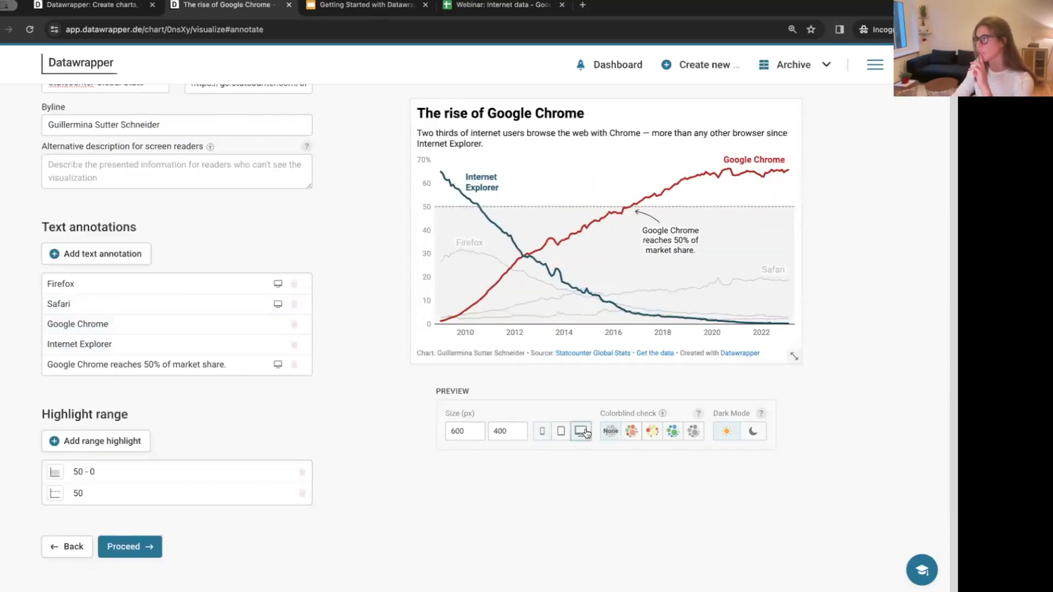
# Compare the chart in the mobile and desktop previews, ending in desktop size, and look over the annotation settings
pyautogui.click(542, 431)
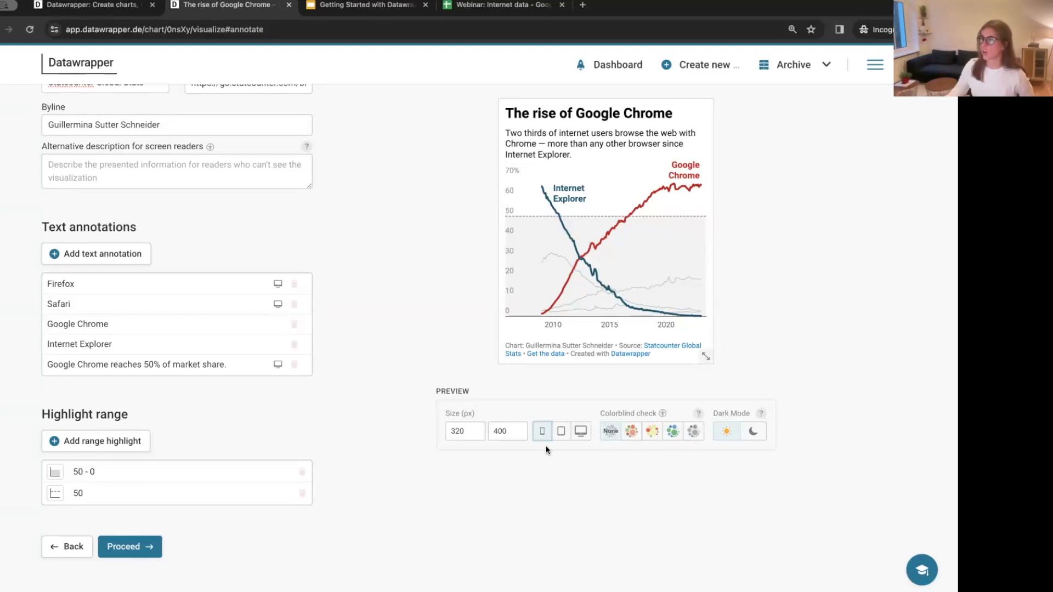
pyautogui.click(581, 432)
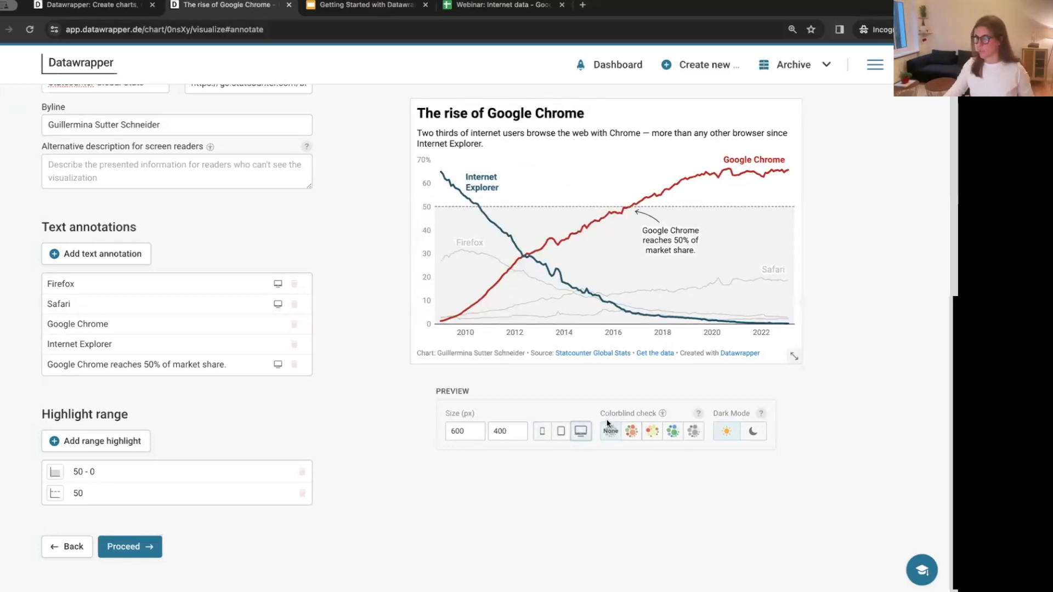
pyautogui.scroll(3, 340, 351)
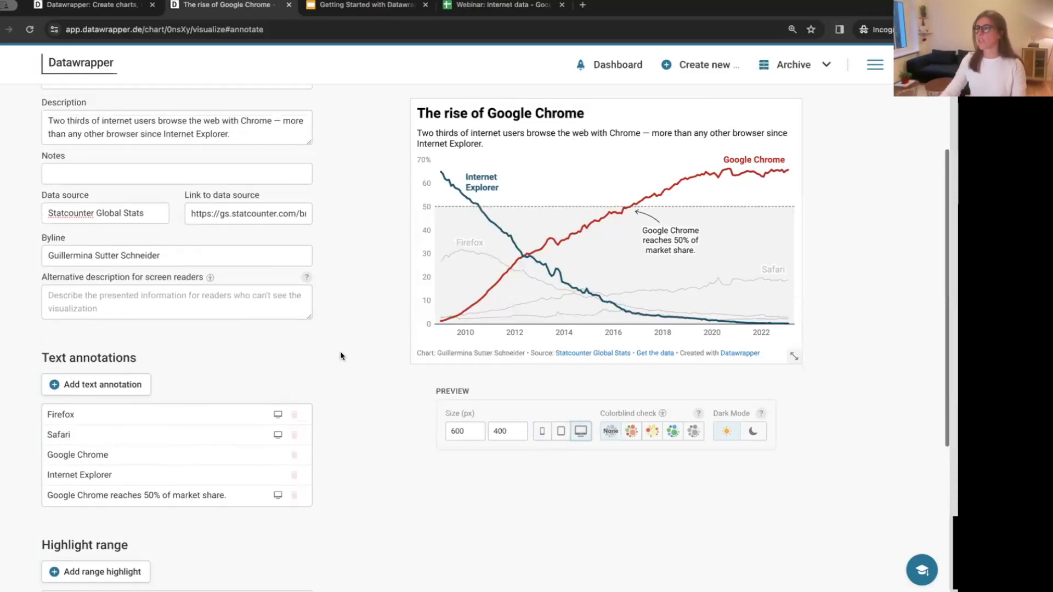
pyautogui.scroll(3, 341, 357)
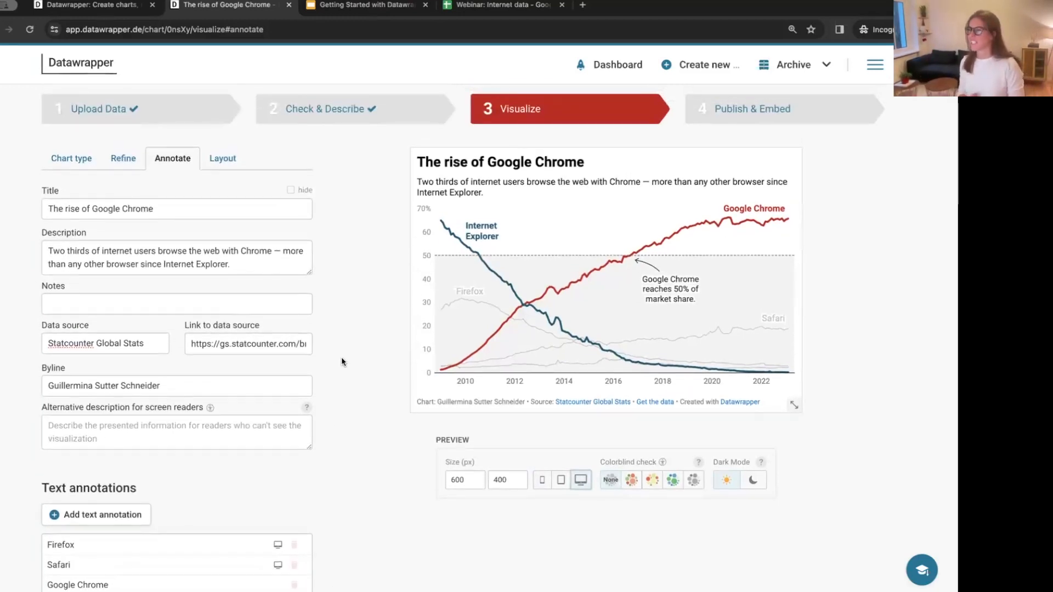
# Proceed past the annotation and layout settings with the layout options as they are, and publish the chart
pyautogui.scroll(-3, 341, 362)
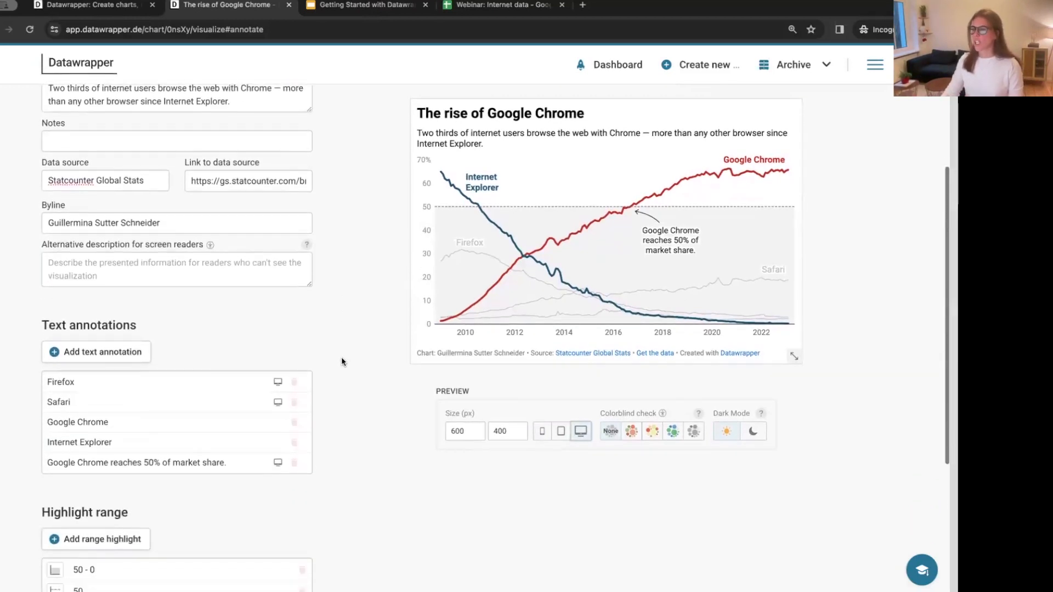
pyautogui.scroll(-2, 346, 367)
pyautogui.click(149, 510)
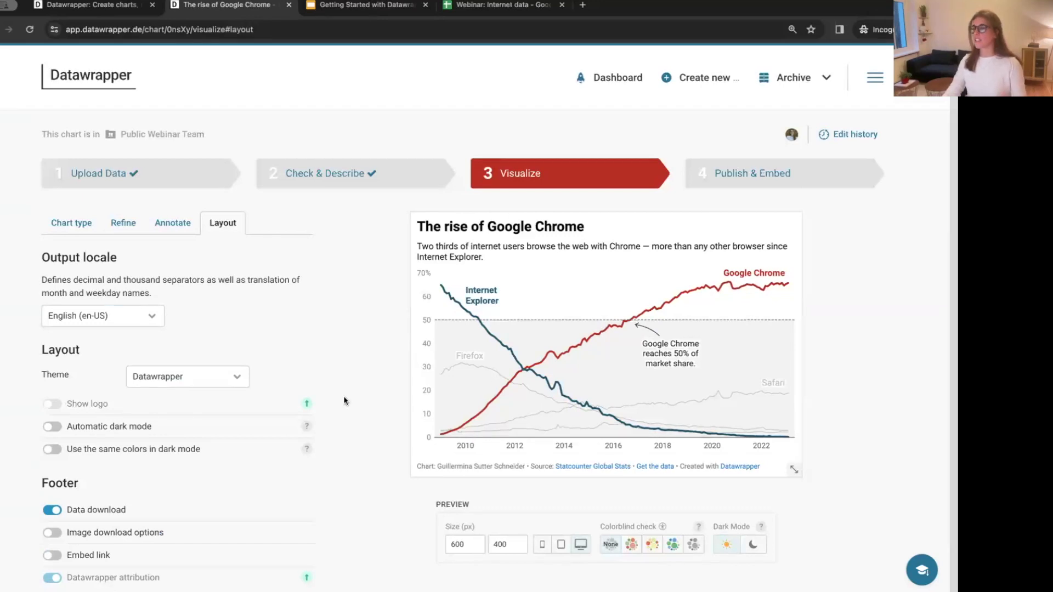
pyautogui.scroll(-2, 344, 401)
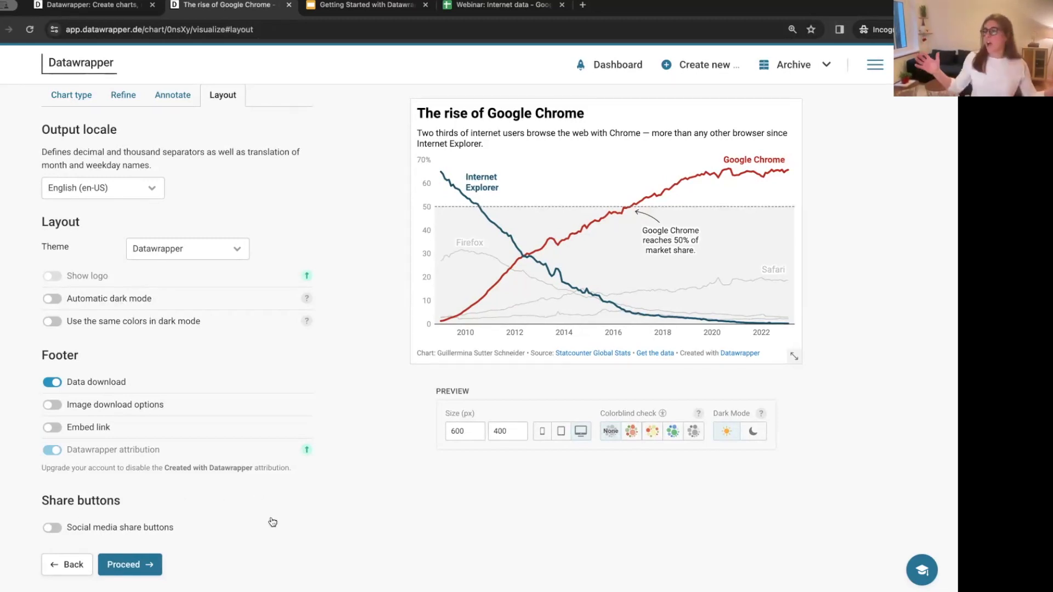
pyautogui.click(147, 567)
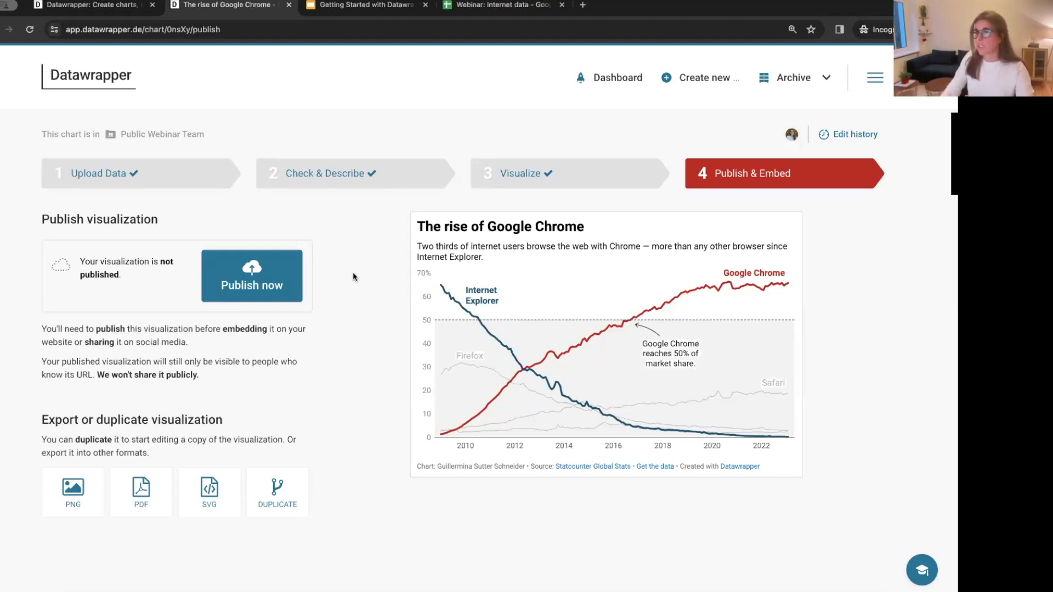
pyautogui.click(266, 269)
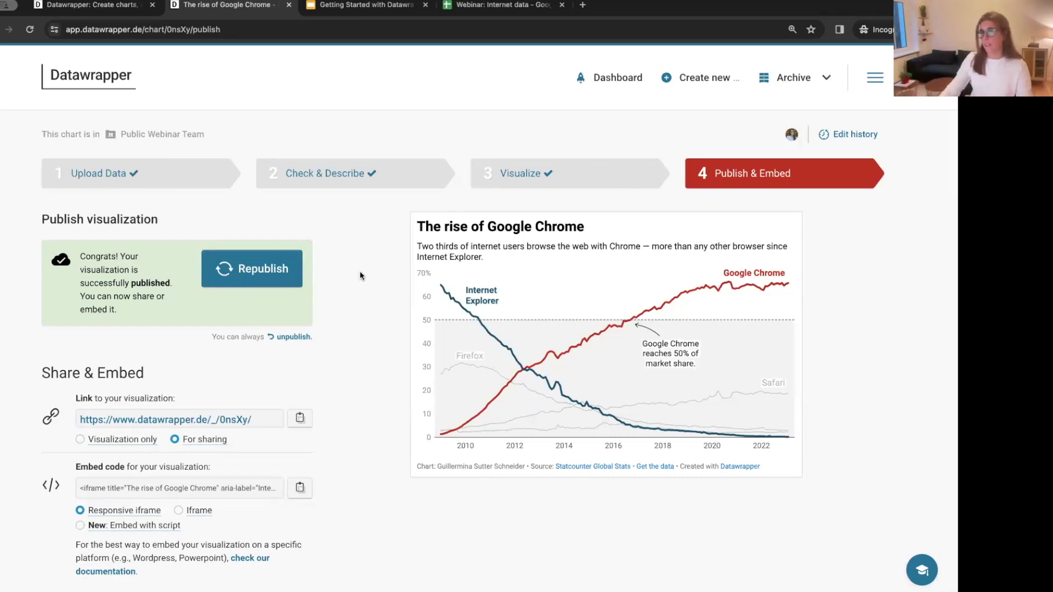
# Review the published chart's sharing link, embed code options, reuse option and export formats
pyautogui.scroll(-3, 361, 271)
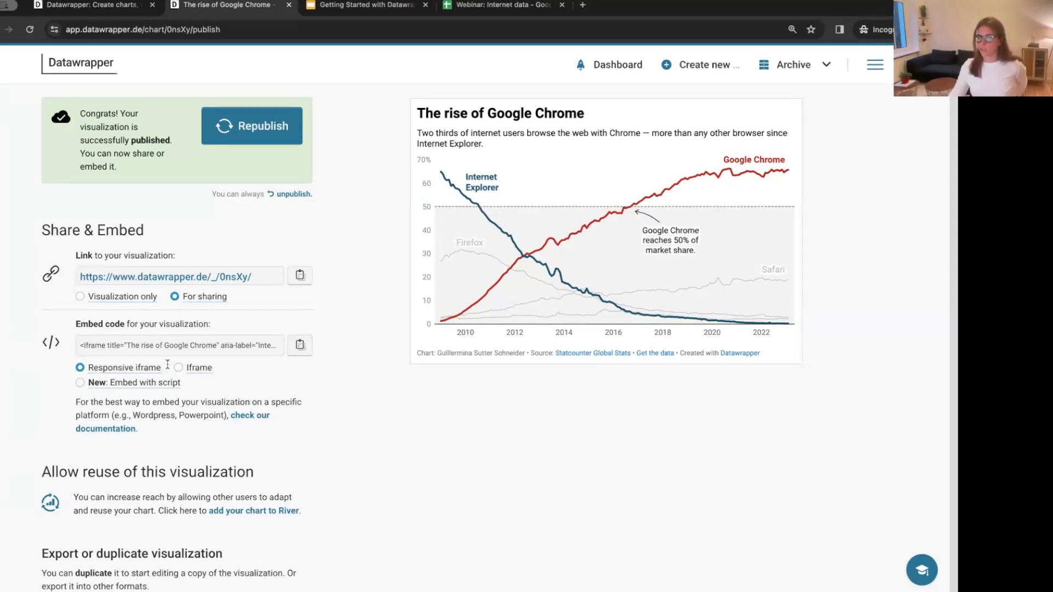
pyautogui.scroll(-3, 246, 376)
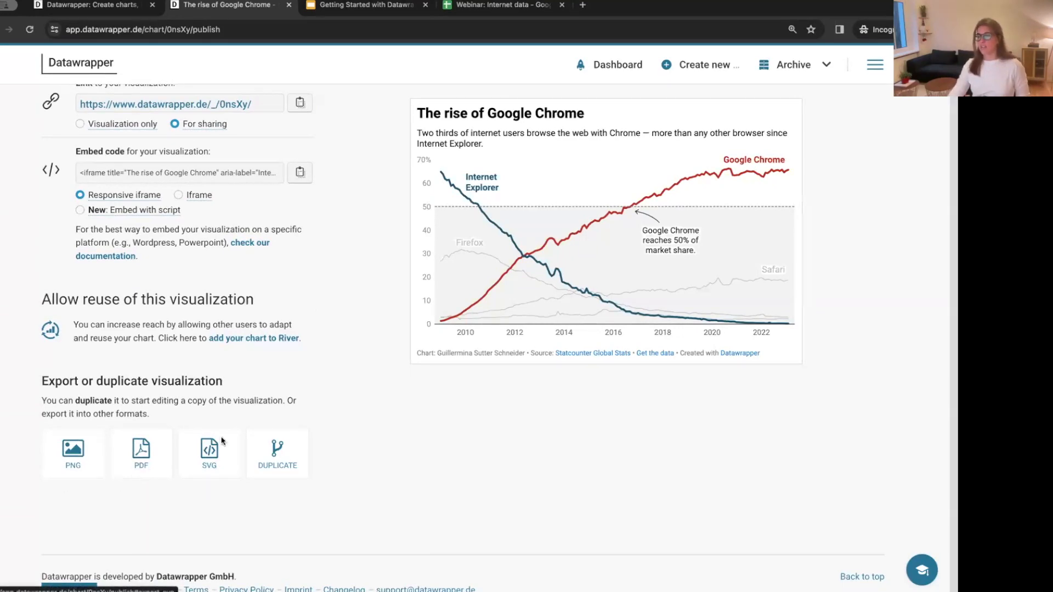
pyautogui.scroll(5, 316, 331)
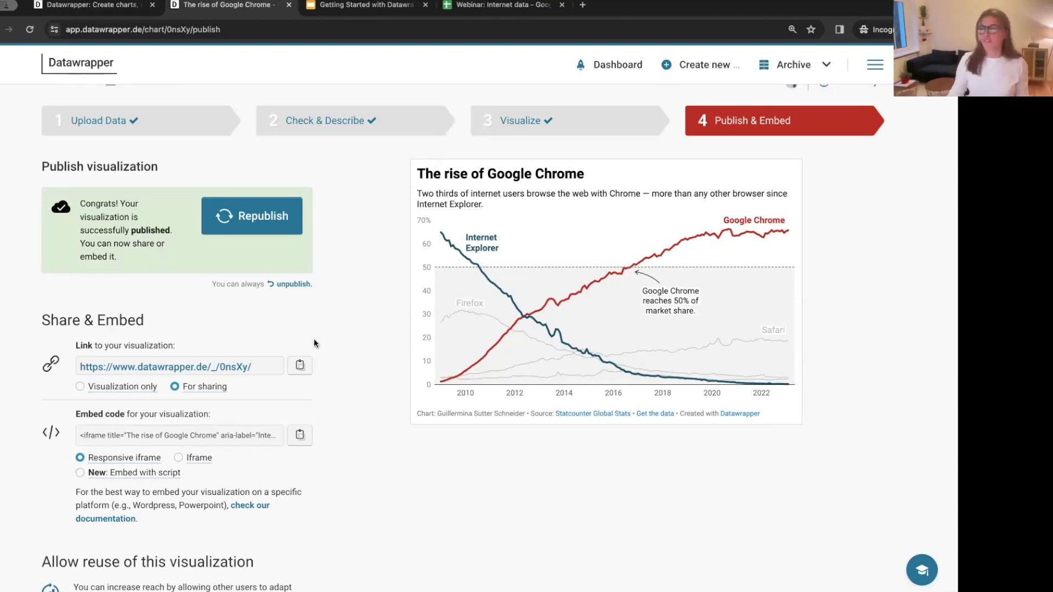
pyautogui.scroll(2, 368, 248)
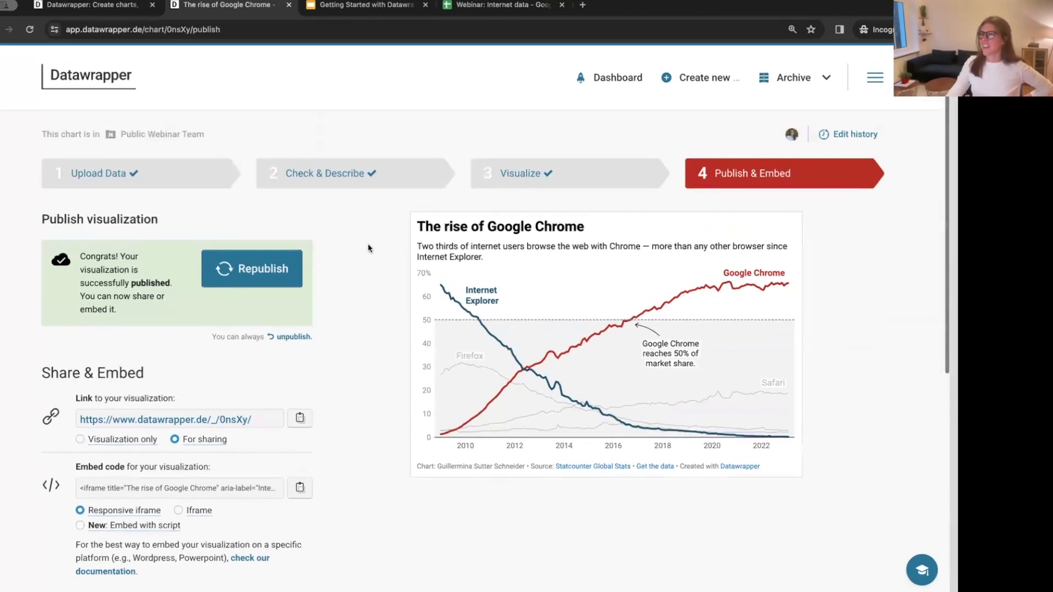
# Switch to the Google Slides presentation and advance through the before and after charts to the "Outro" agenda slide
pyautogui.click(377, 9)
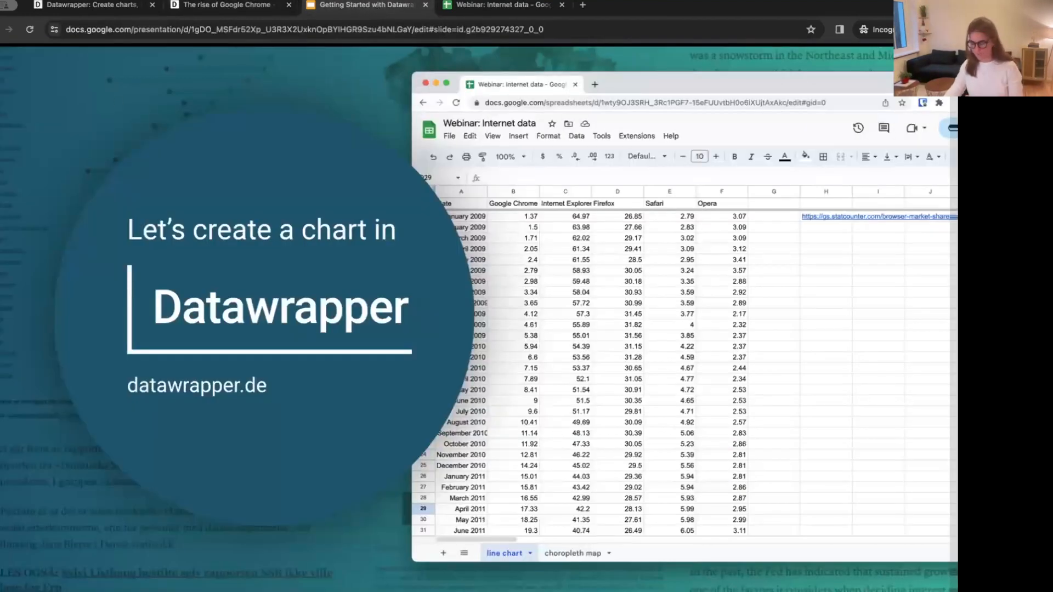
pyautogui.press('Right')
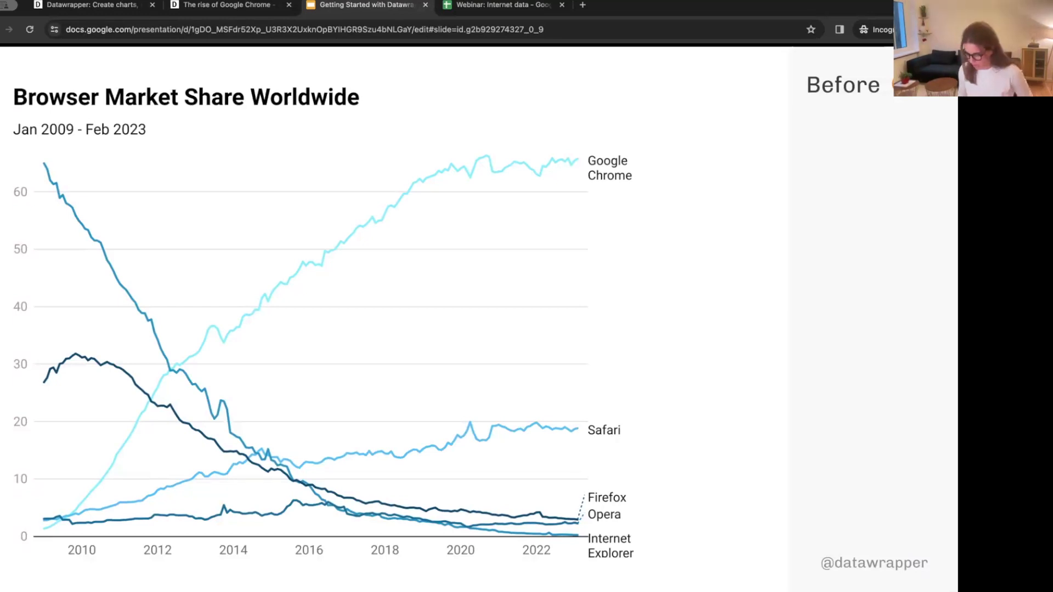
pyautogui.press('Right')
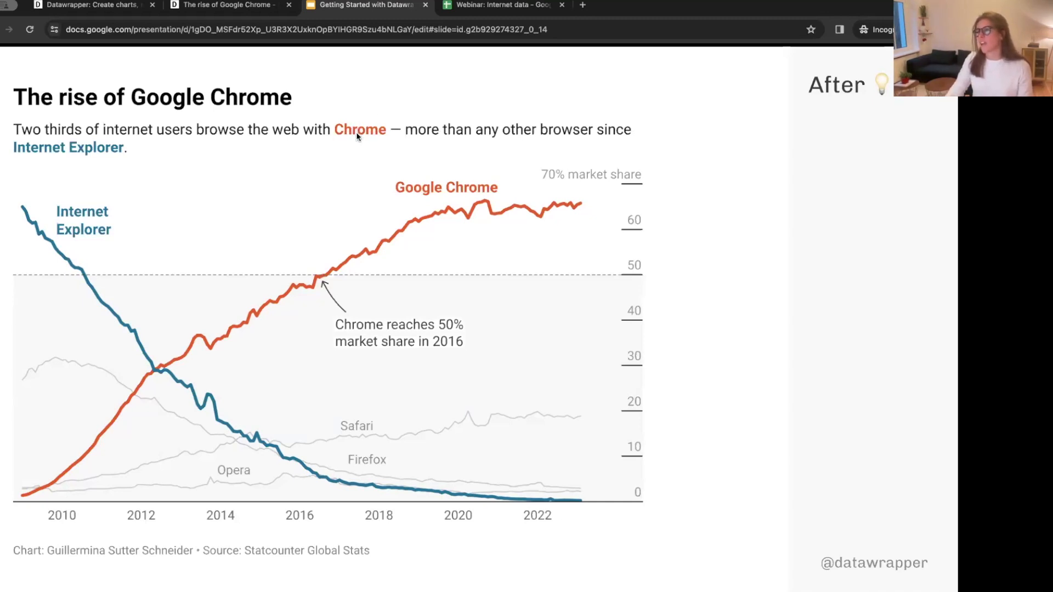
pyautogui.press('Right')
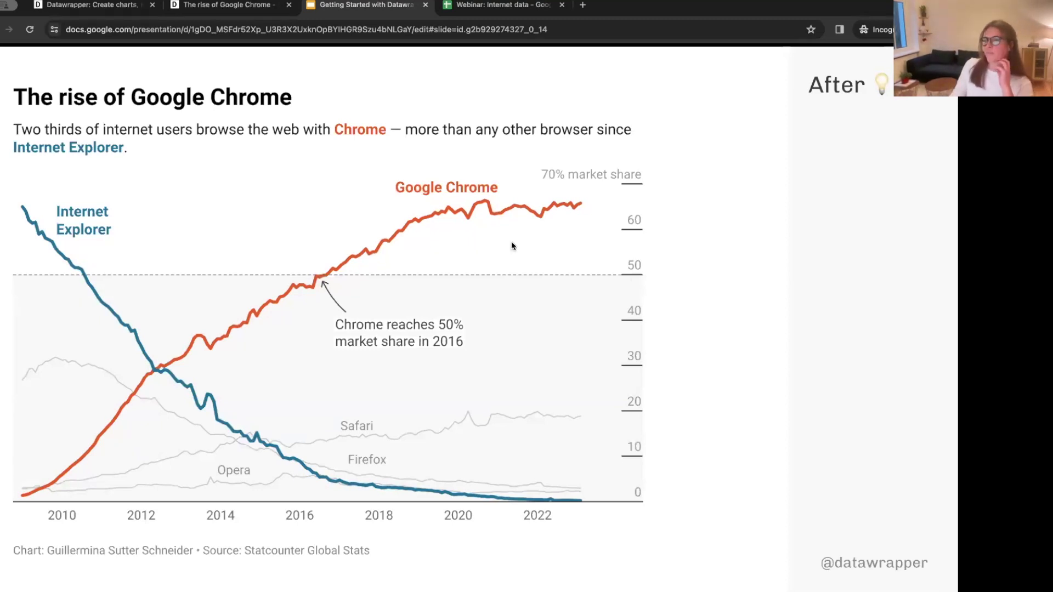
pyautogui.press('Escape')
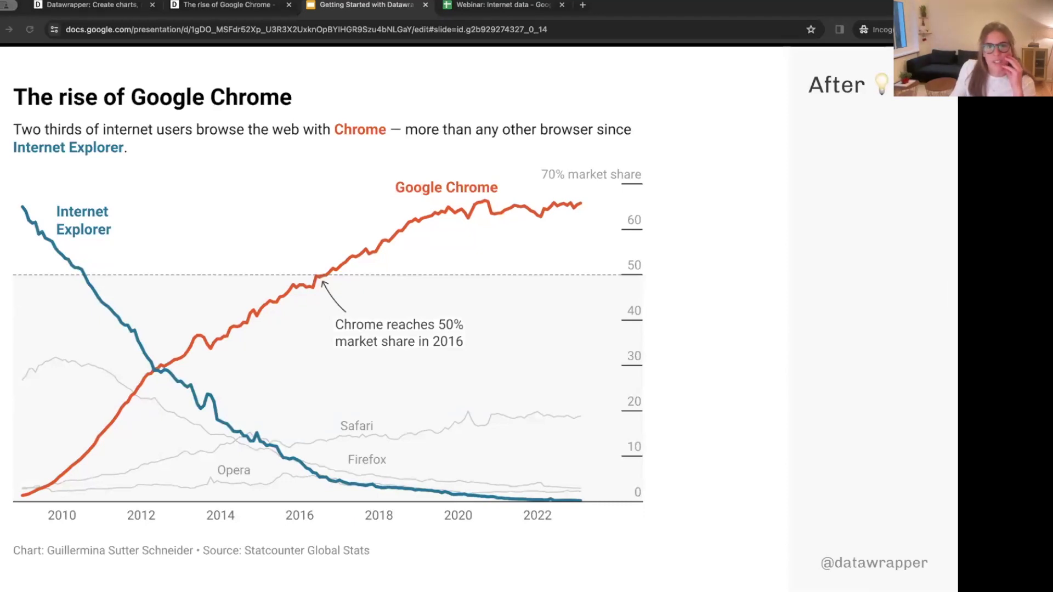
pyautogui.press('Right')
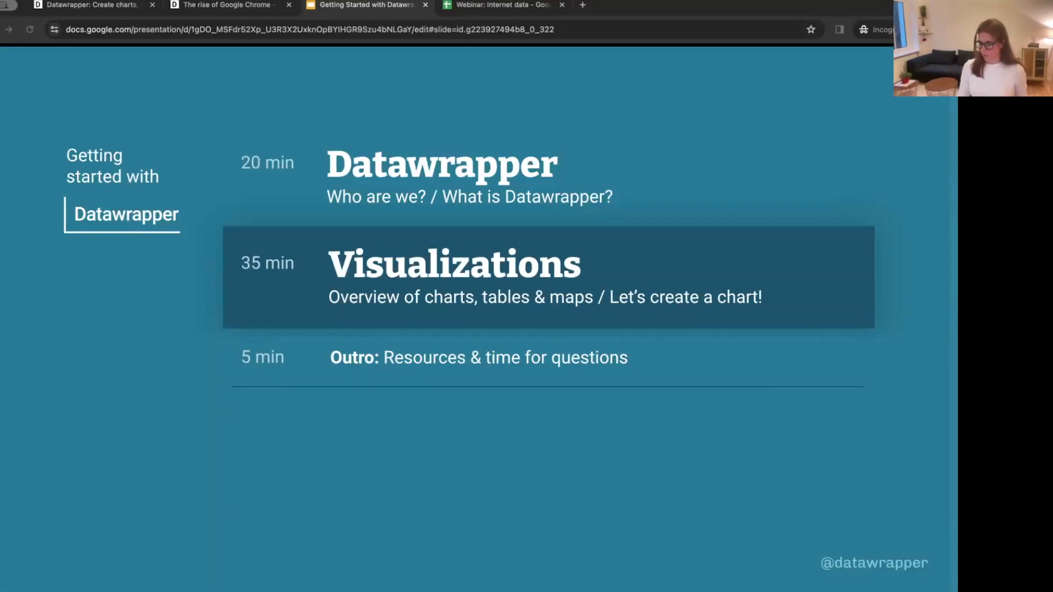
pyautogui.press('Right')
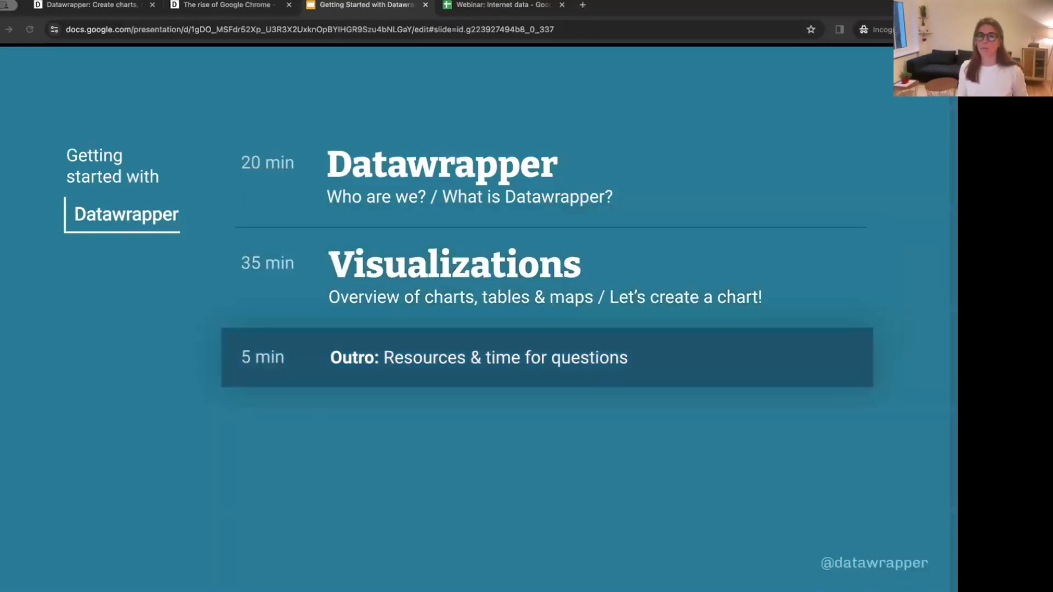
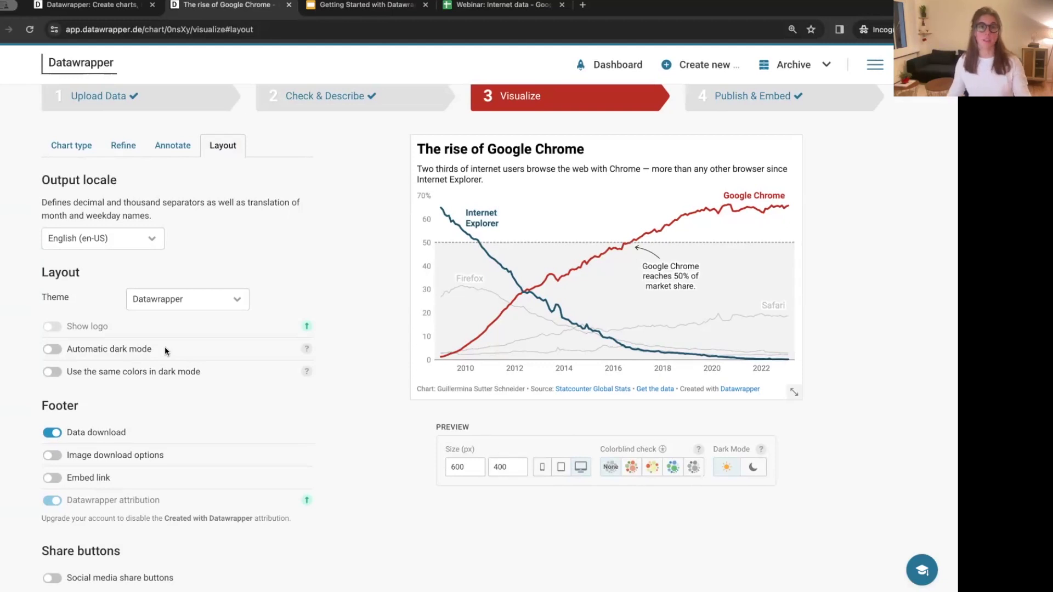
# Turn on automatic dark mode for the chart and compare its dark and light previews, ending in light mode
pyautogui.click(55, 352)
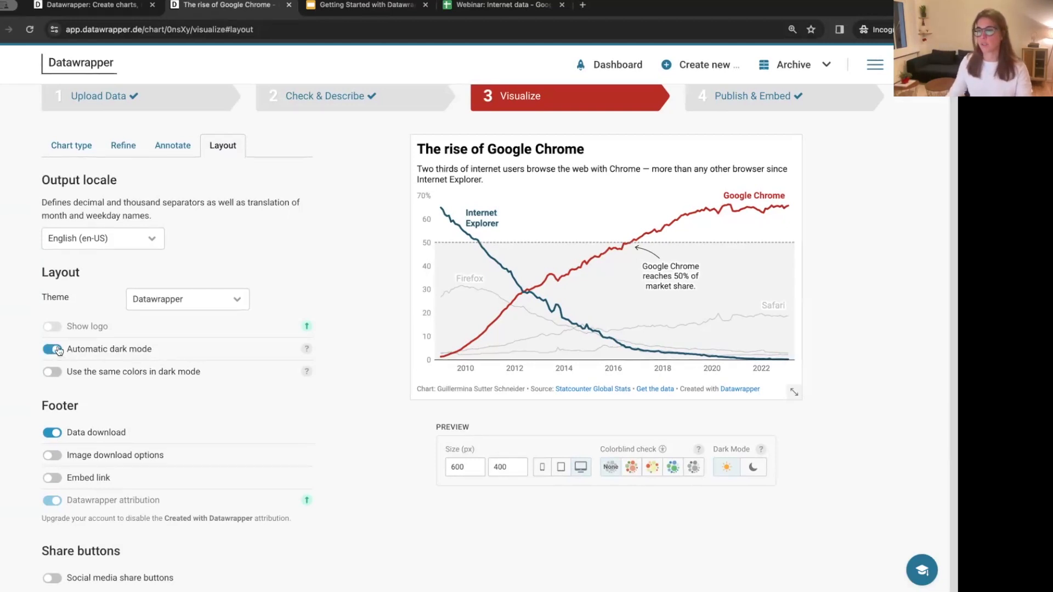
pyautogui.click(755, 468)
pyautogui.click(726, 467)
pyautogui.click(756, 468)
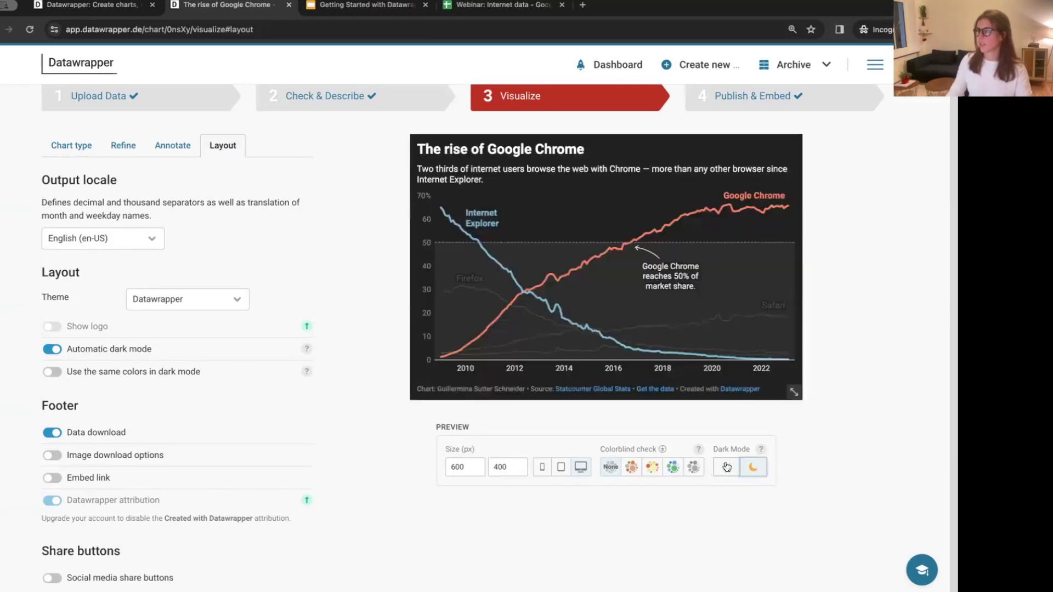
pyautogui.click(726, 467)
pyautogui.click(755, 468)
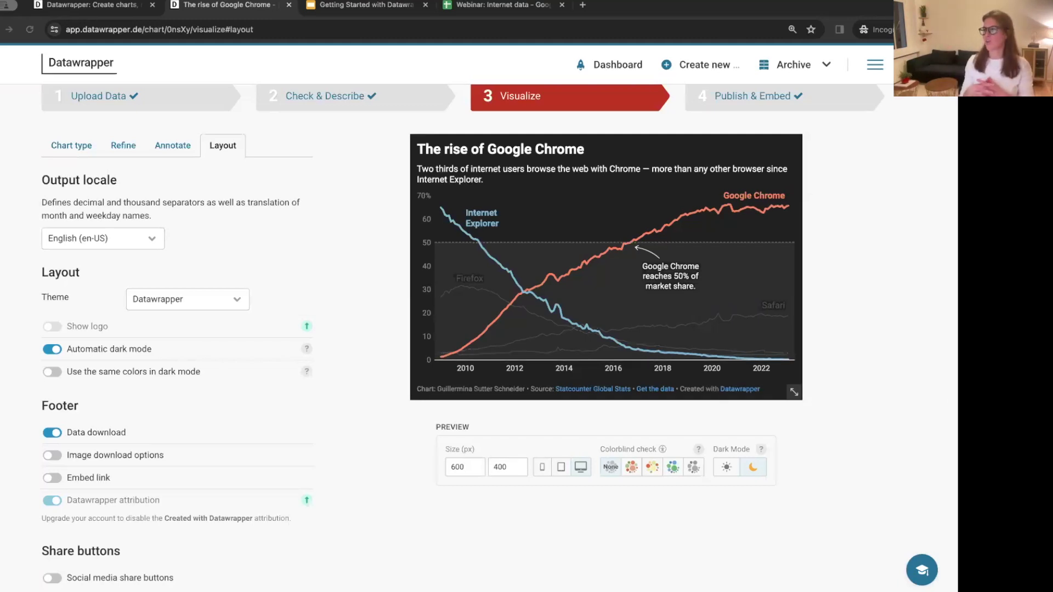
pyautogui.click(727, 468)
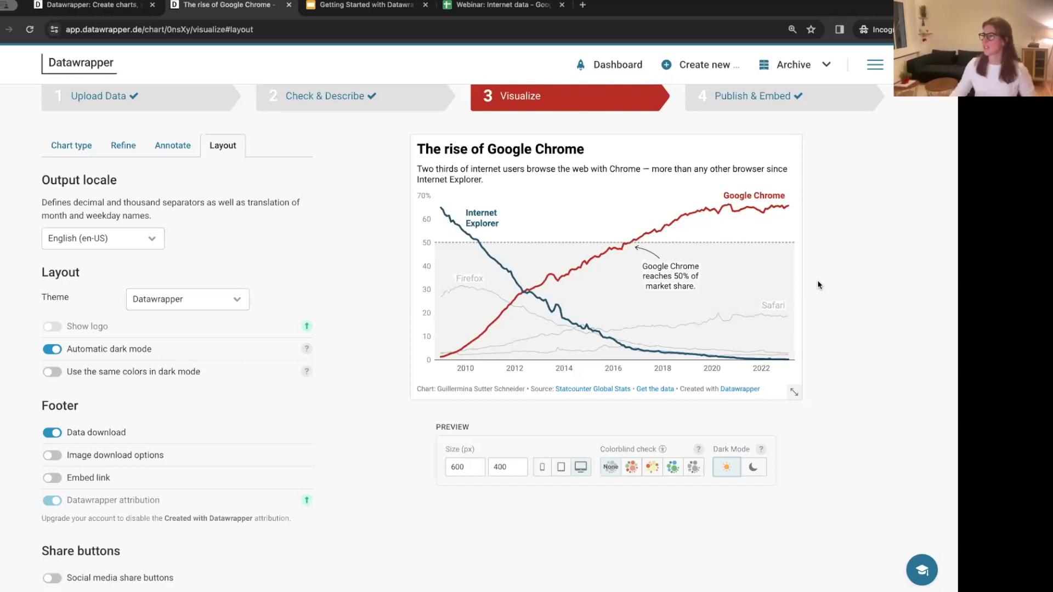
# Open the chart's edit history, look through the current, published and earlier saved versions, and close it
pyautogui.scroll(2, 818, 285)
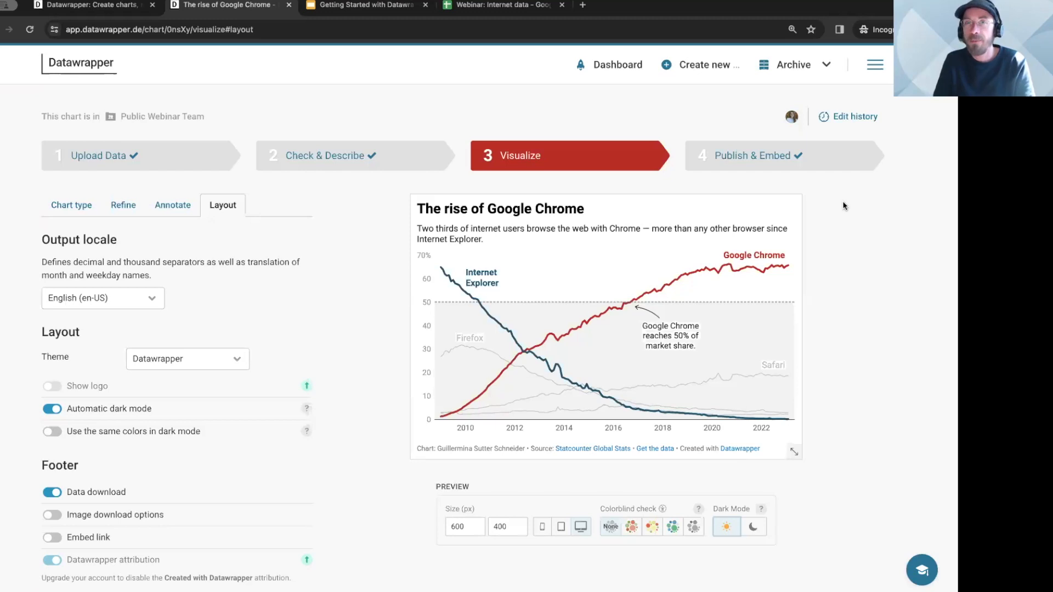
pyautogui.scroll(2, 834, 201)
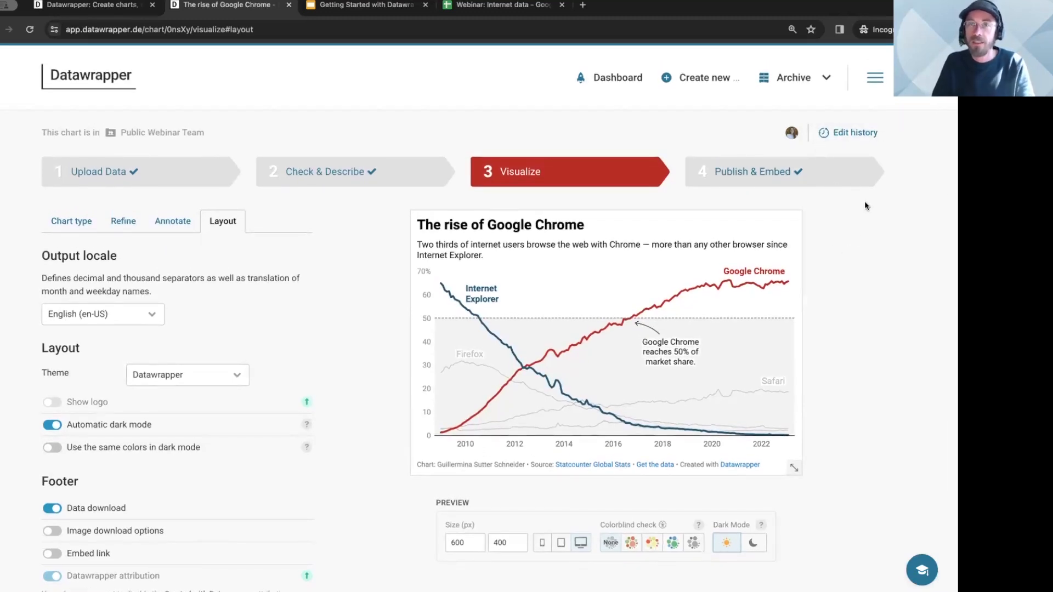
pyautogui.click(845, 133)
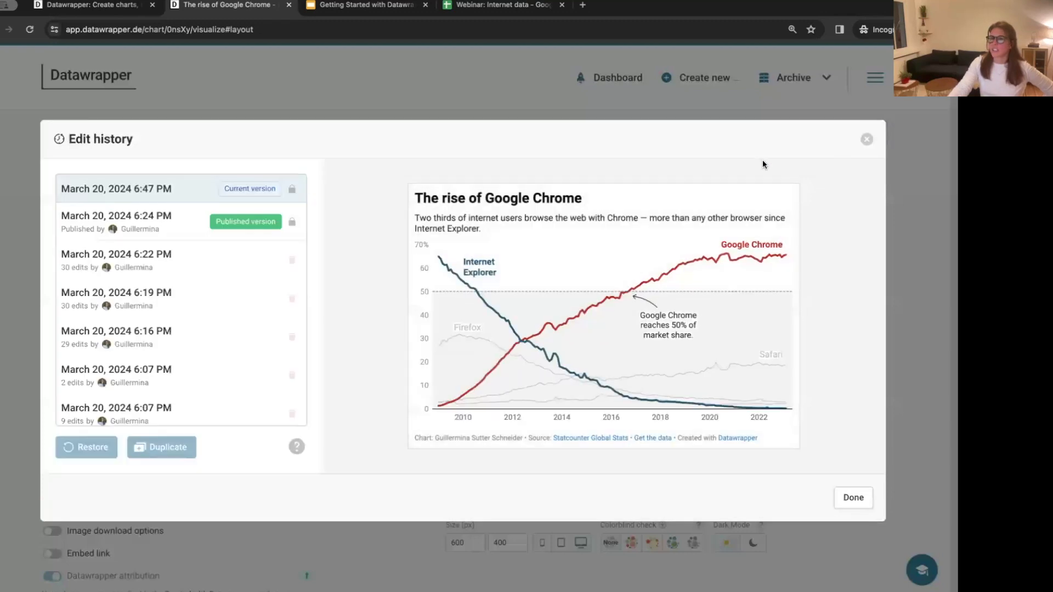
pyautogui.scroll(-1, 257, 305)
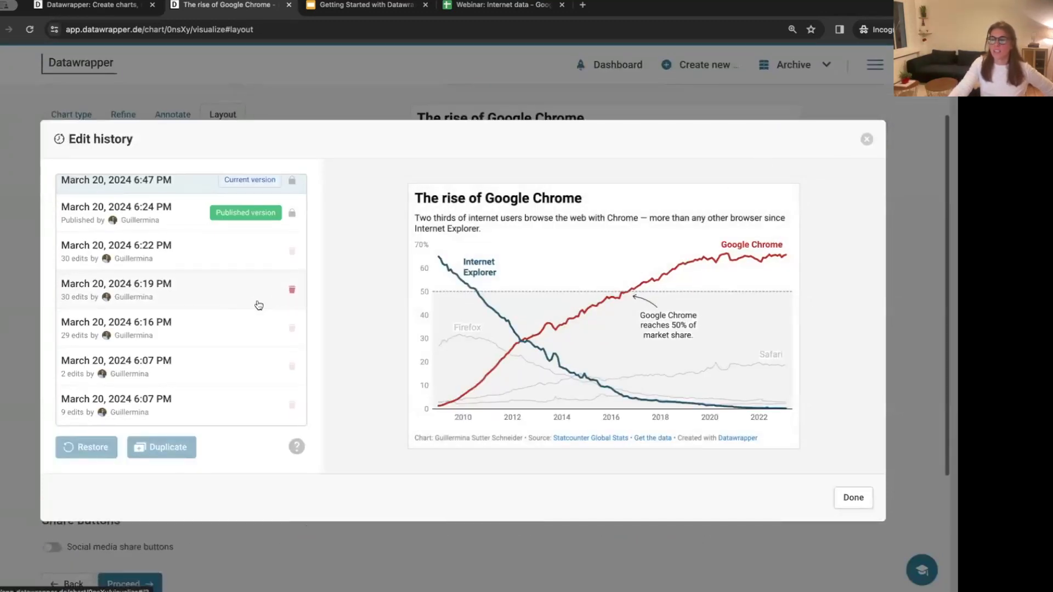
pyautogui.scroll(1, 242, 259)
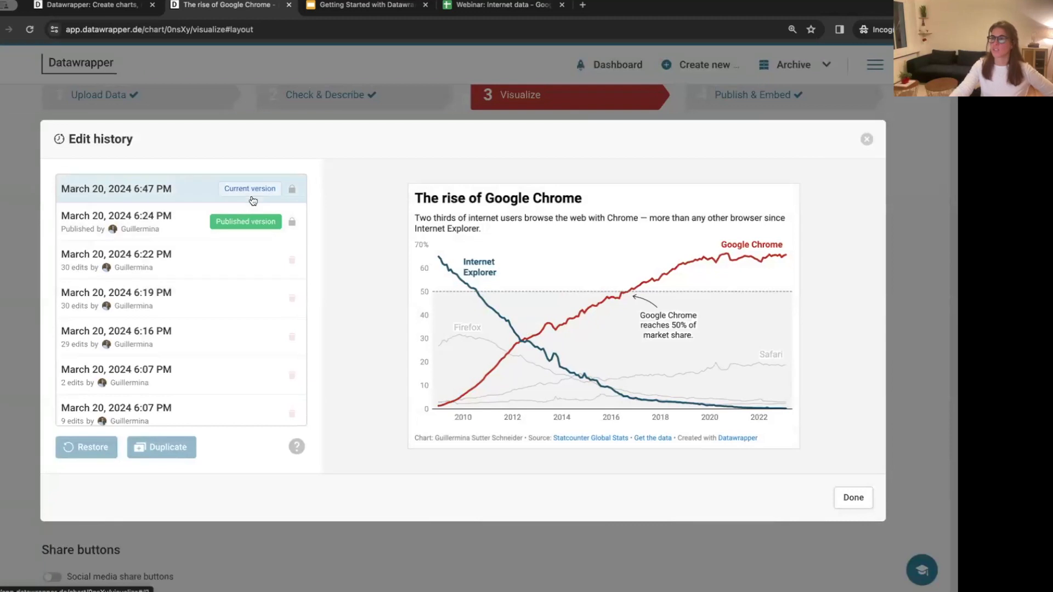
pyautogui.scroll(-1, 257, 194)
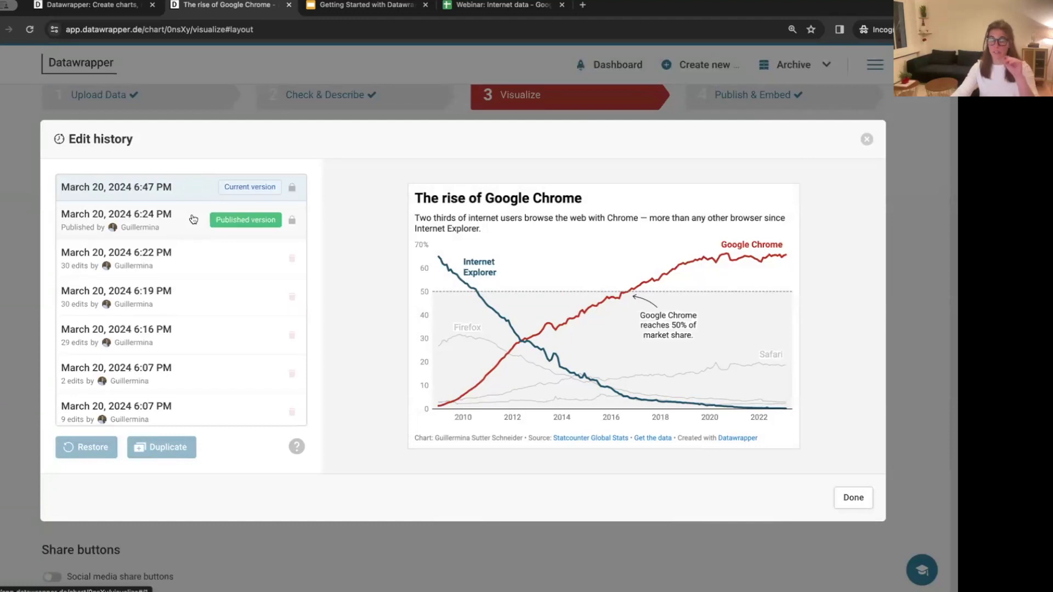
pyautogui.scroll(1, 193, 220)
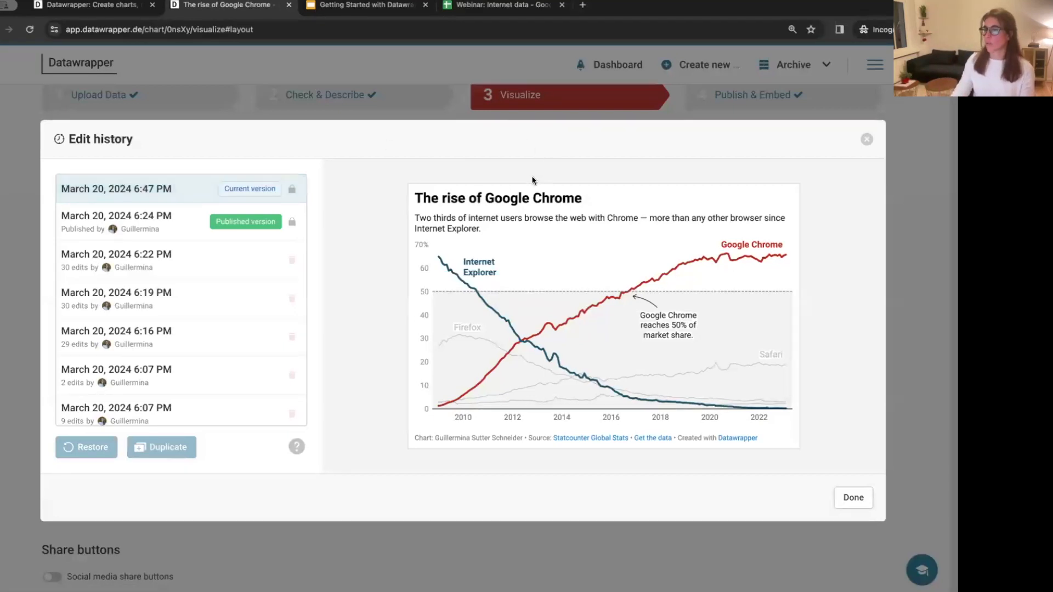
pyautogui.click(866, 139)
# Republish the chart with its latest changes and check the published versions in its edit history
pyautogui.click(764, 94)
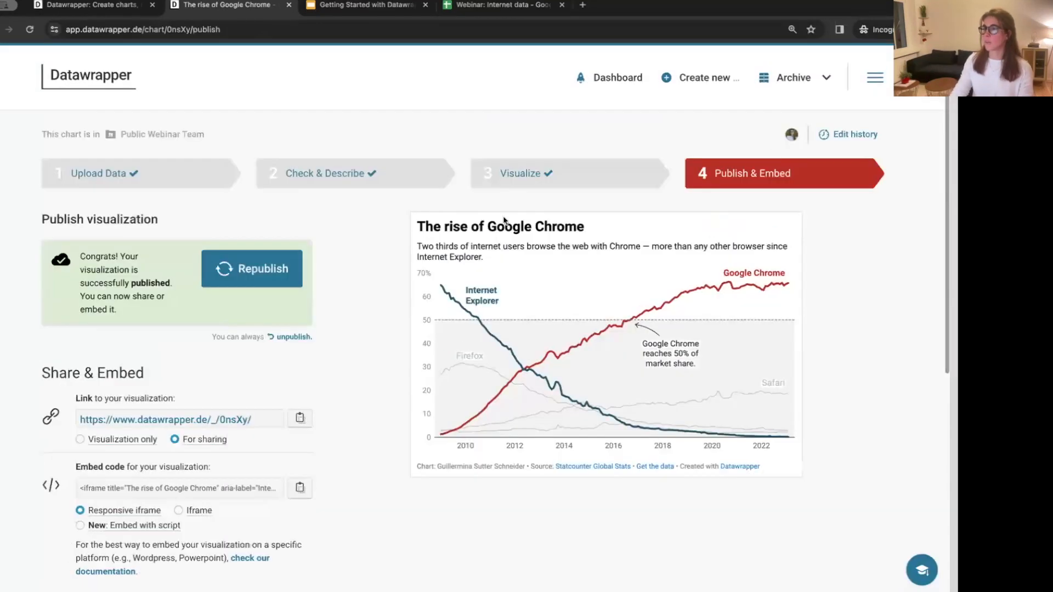
pyautogui.click(239, 268)
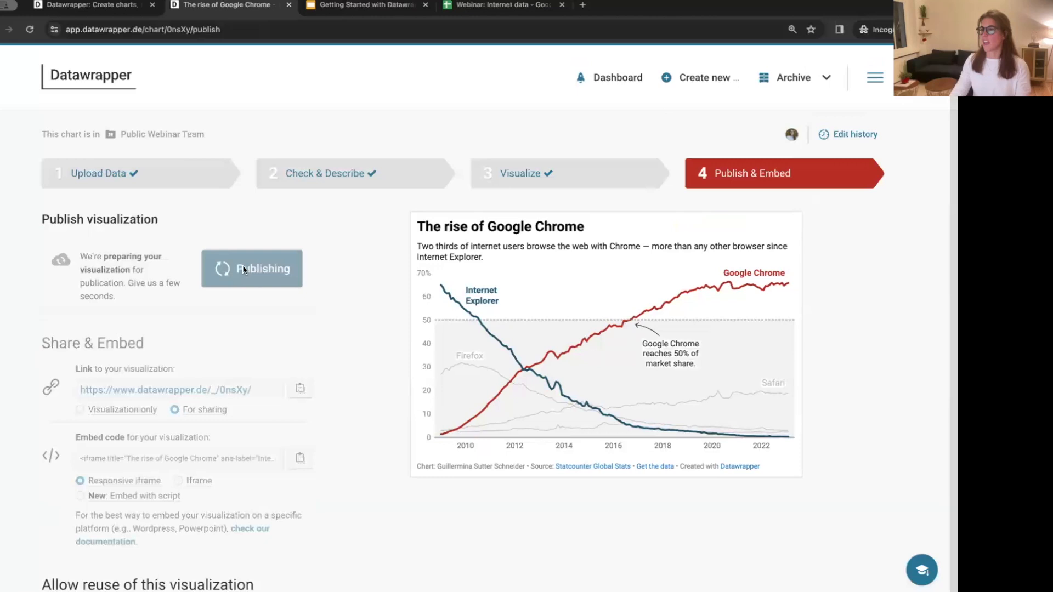
pyautogui.click(853, 136)
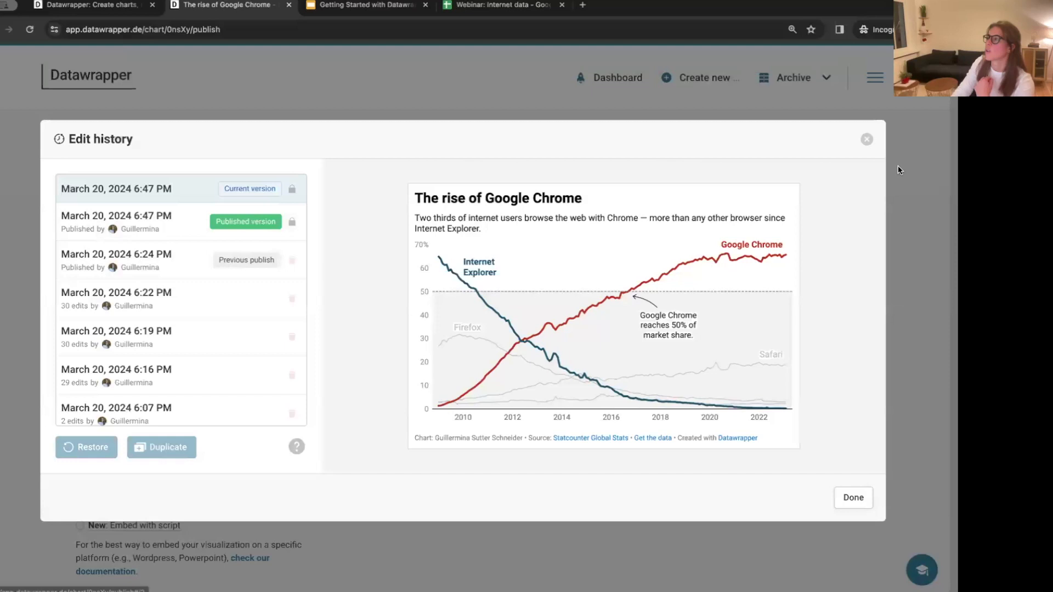
pyautogui.click(868, 141)
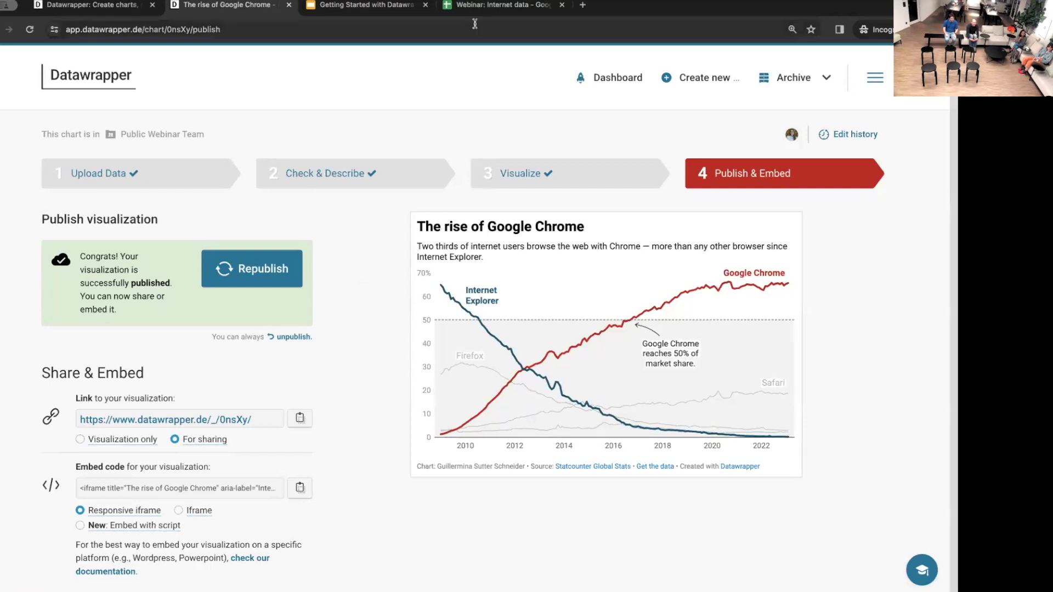
# Switch back to the Google Slides presentation to show its closing slide
pyautogui.click(368, 7)
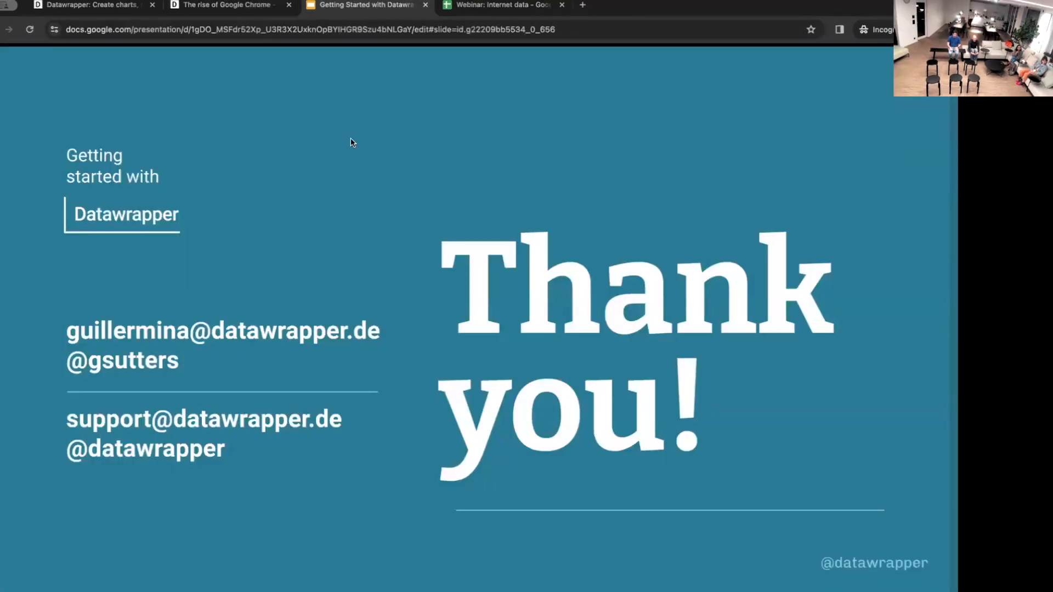